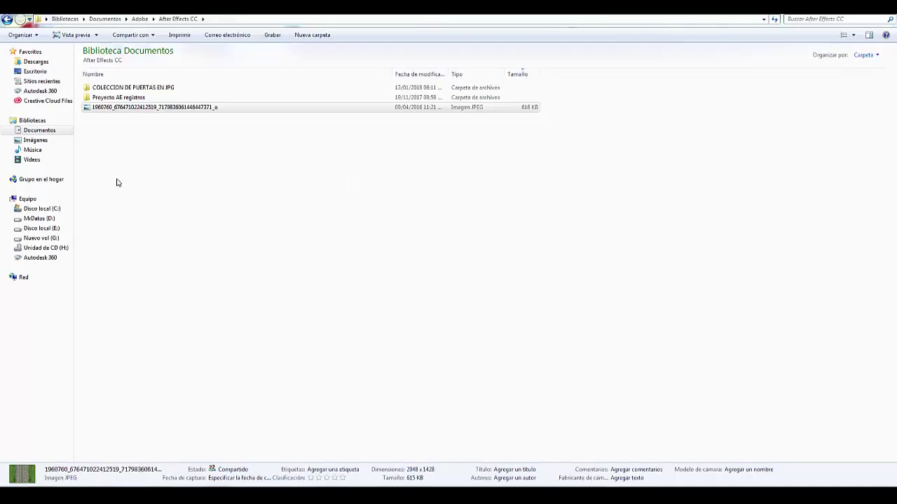
Drag the 2048 x 1428 grass-and-paving JPEG out of the After Effects CC folder toward SketchUp.
{"action": "left_click", "coordinate": [133, 203]}
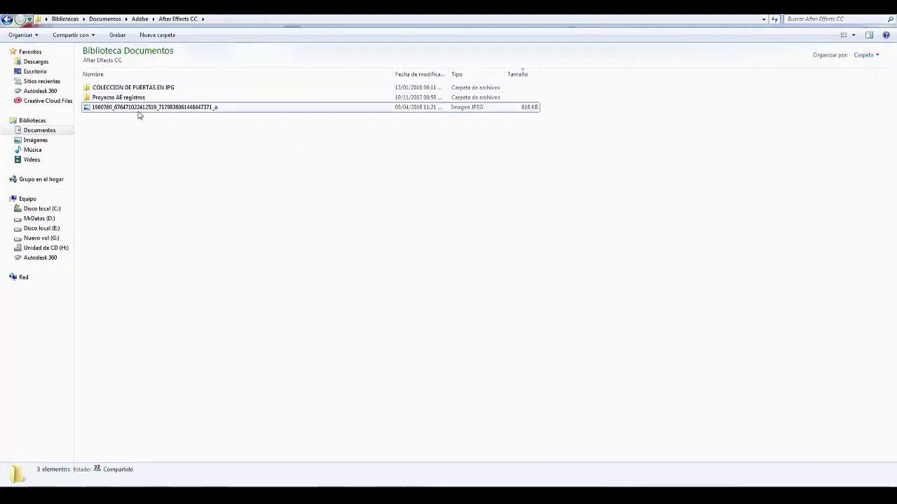
{"action": "mouse_move", "coordinate": [140, 110]}
{"action": "left_mouse_down"}
{"action": "mouse_move", "coordinate": [168, 131]}
{"action": "mouse_move", "coordinate": [285, 338]}
{"action": "left_mouse_up"}
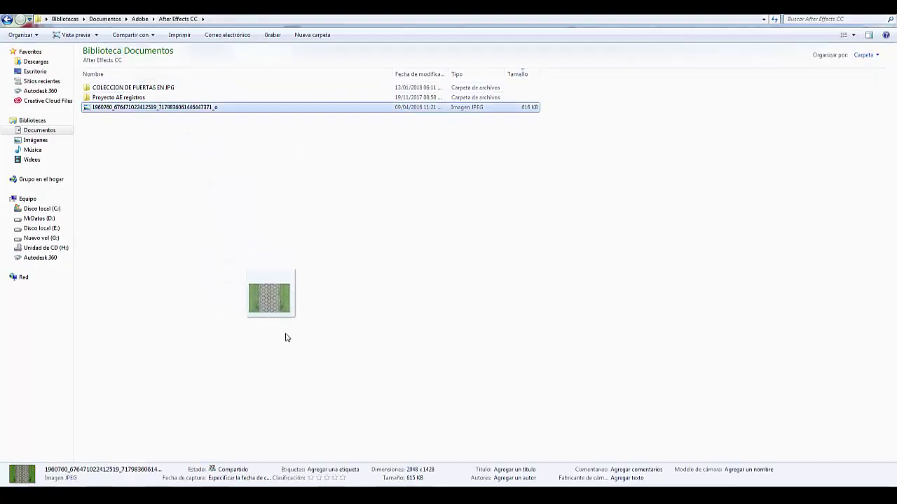
Drop the grass-and-paving JPEG into SketchUp and place it flat at the origin.
{"action": "left_click_drag", "start_coordinate": [285, 338], "coordinate": [246, 275]}
{"action": "left_click", "coordinate": [232, 271]}
{"action": "scroll", "coordinate": [280, 246], "scroll_direction": "up", "scroll_amount": 3}
{"action": "key", "text": "s"}
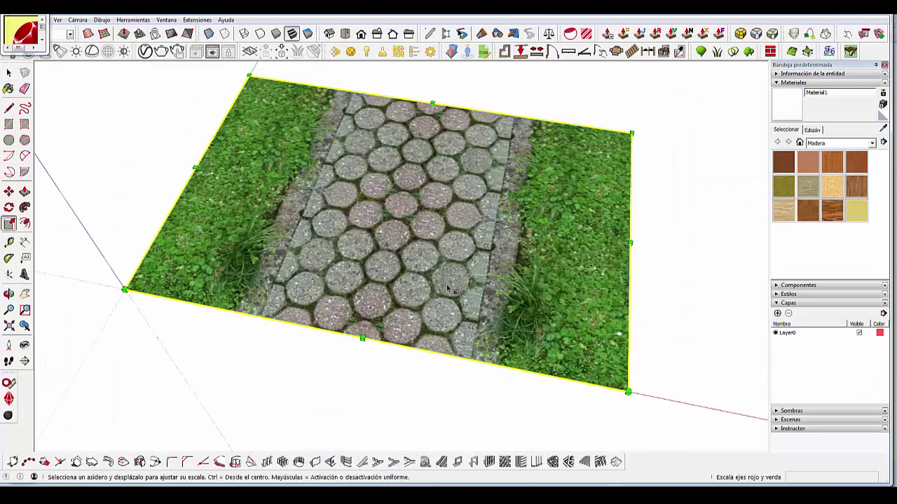
Draw a 1,5 rectangle face beside the image with the Rectangle tool.
{"action": "left_click", "coordinate": [8, 125]}
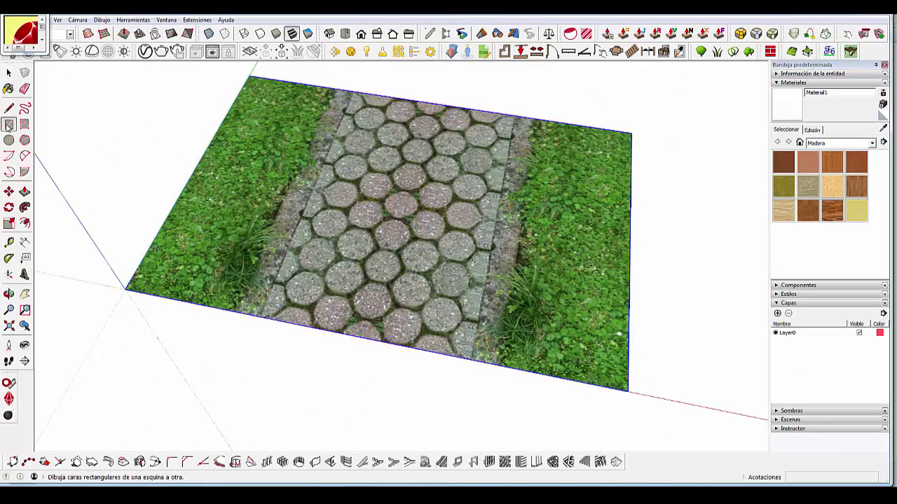
{"action": "scroll", "coordinate": [168, 266], "scroll_direction": "down", "scroll_amount": 3}
{"action": "left_click", "coordinate": [300, 172]}
{"action": "scroll", "coordinate": [391, 86], "scroll_direction": "up", "scroll_amount": 1}
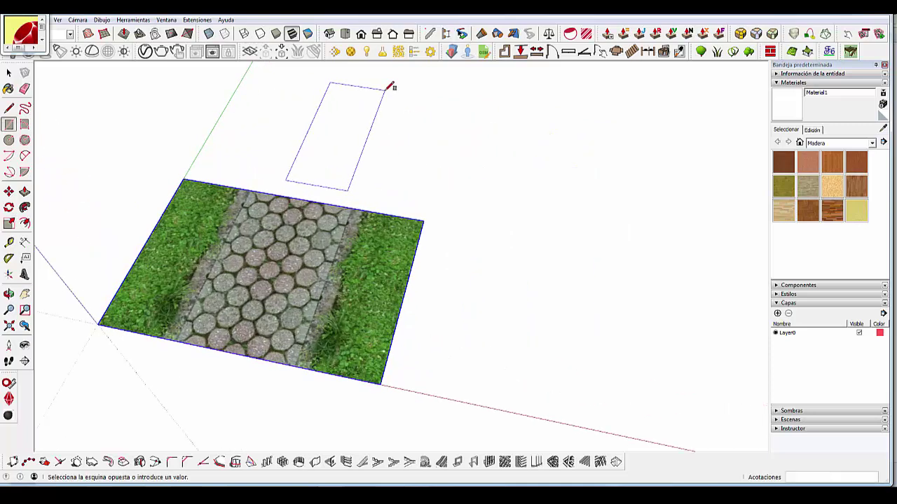
{"action": "type", "text": "1"}
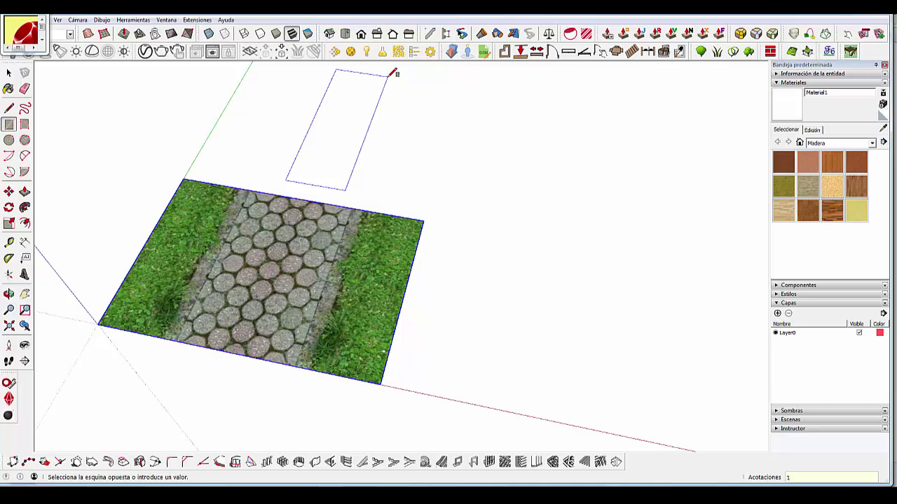
{"action": "type", "text": ",5"}
{"action": "key", "text": "Return"}
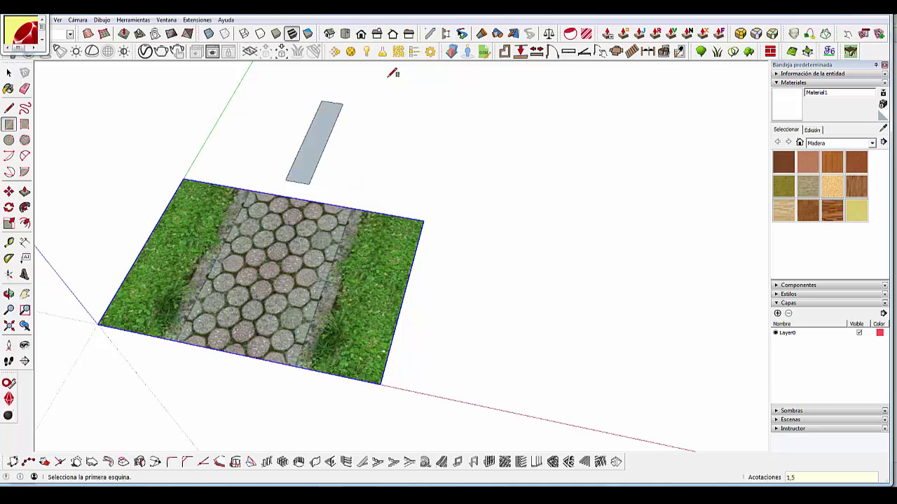
{"action": "key", "text": "space"}
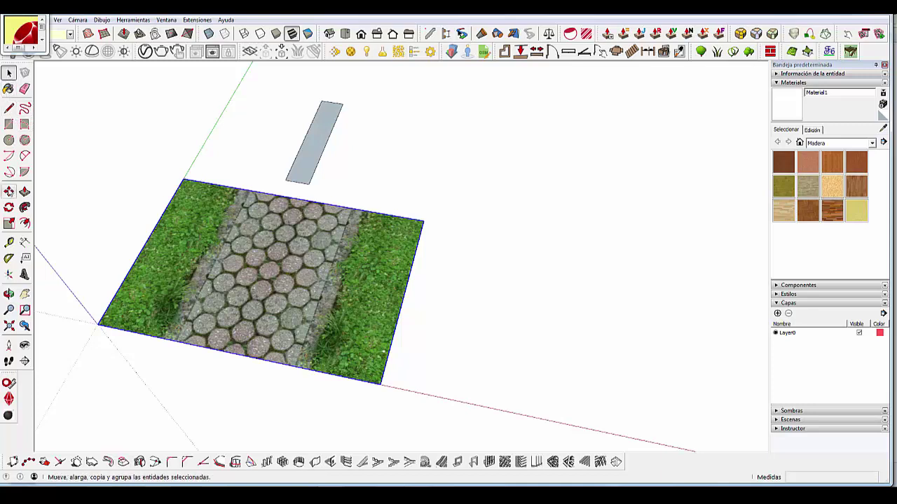
{"action": "left_click", "coordinate": [8, 192]}
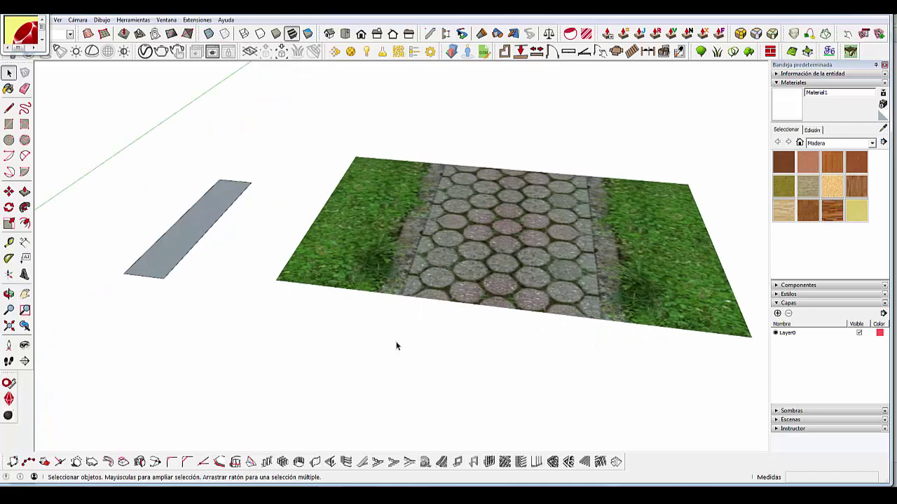
{"action": "scroll", "coordinate": [320, 255], "scroll_direction": "up", "scroll_amount": 2}
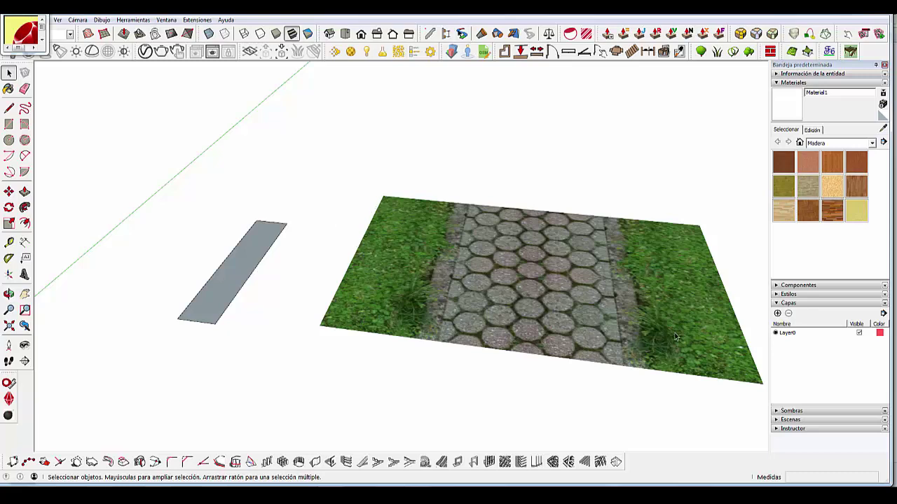
{"action": "scroll", "coordinate": [382, 222], "scroll_direction": "down", "scroll_amount": 4}
{"action": "scroll", "coordinate": [310, 251], "scroll_direction": "up", "scroll_amount": 1}
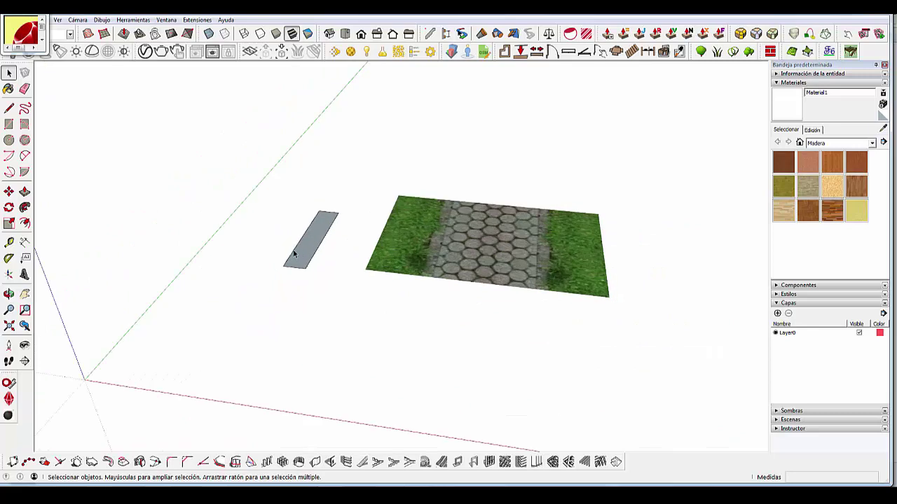
{"action": "scroll", "coordinate": [315, 275], "scroll_direction": "up", "scroll_amount": 2}
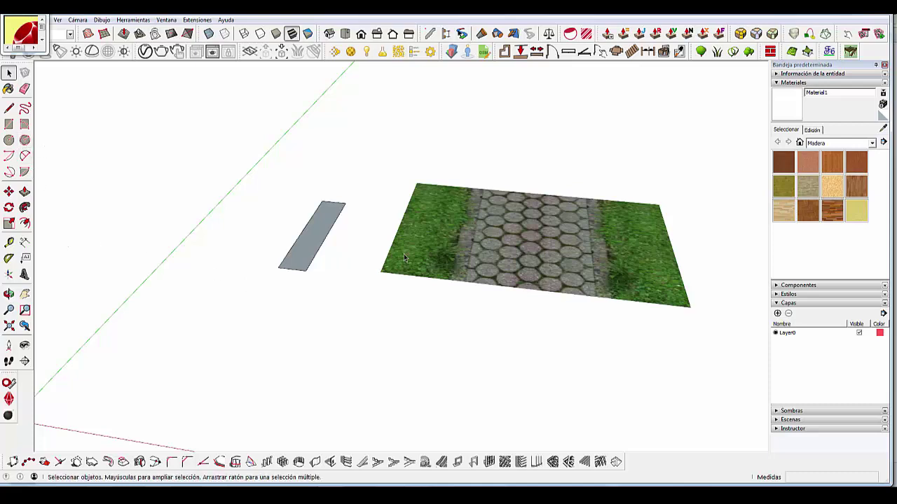
{"action": "middle_click_drag", "start_coordinate": [42, 147], "coordinate": [304, 223]}
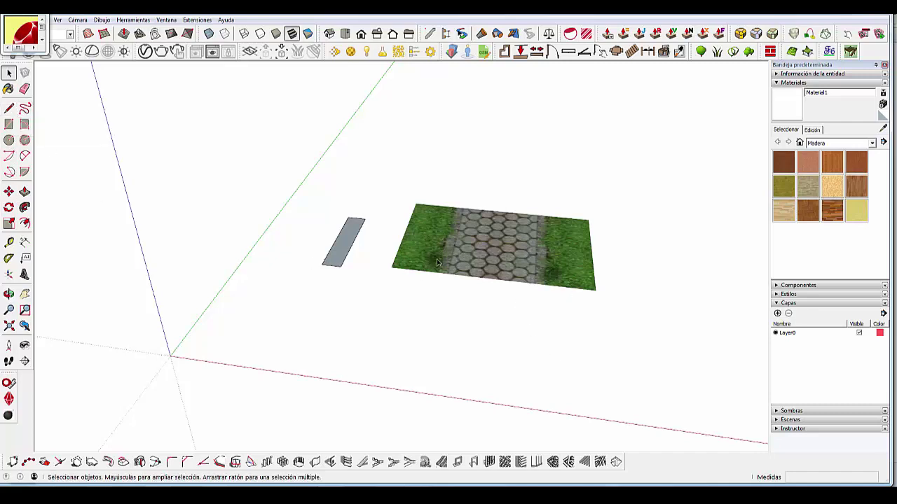
{"action": "left_click", "coordinate": [9, 108]}
{"action": "scroll", "coordinate": [8, 140], "scroll_direction": "up", "scroll_amount": 2}
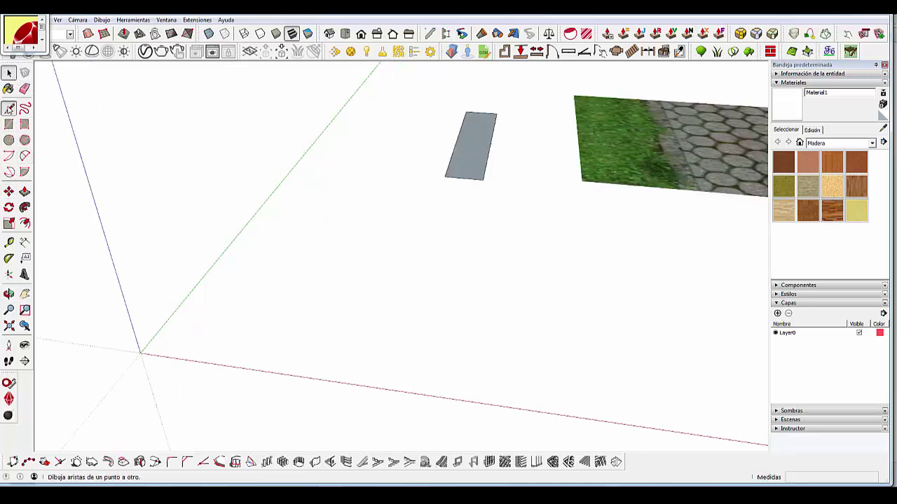
Draw a 2 m base line along the red axis as two 1 m segments.
{"action": "left_click", "coordinate": [283, 292]}
{"action": "left_click", "coordinate": [331, 300]}
{"action": "key", "text": "Return"}
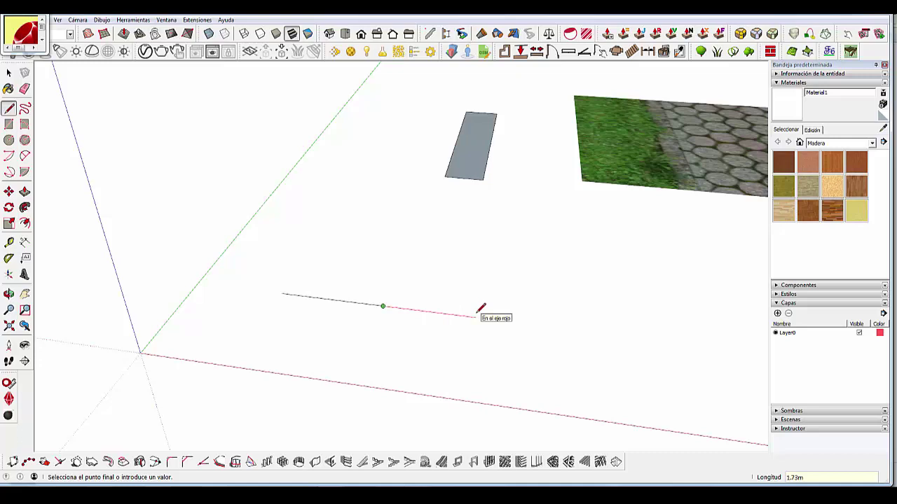
{"action": "type", "text": "1"}
{"action": "key", "text": "Return"}
{"action": "scroll", "coordinate": [430, 315], "scroll_direction": "up", "scroll_amount": 2}
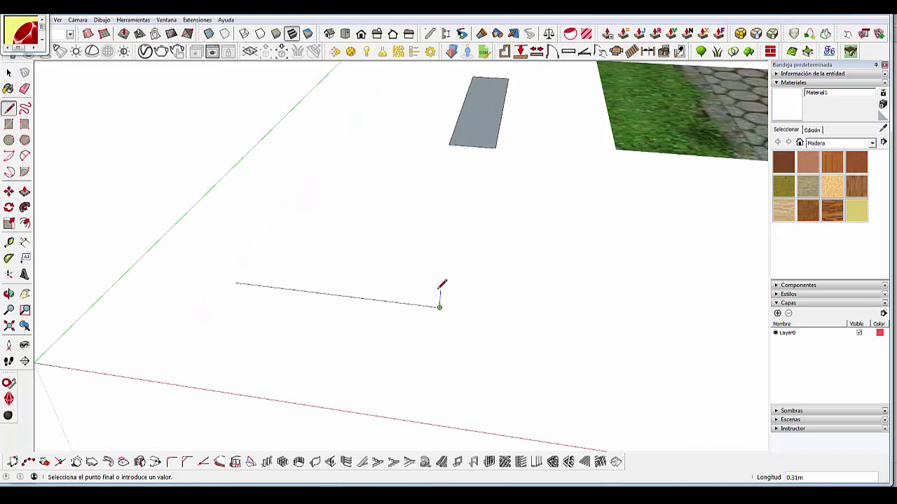
{"action": "mouse_move", "coordinate": [310, 185]}
{"action": "middle_mouse_down"}
{"action": "mouse_move", "coordinate": [317, 310]}
{"action": "mouse_move", "coordinate": [432, 328]}
{"action": "mouse_move", "coordinate": [413, 342]}
{"action": "mouse_move", "coordinate": [422, 322]}
{"action": "middle_mouse_up"}
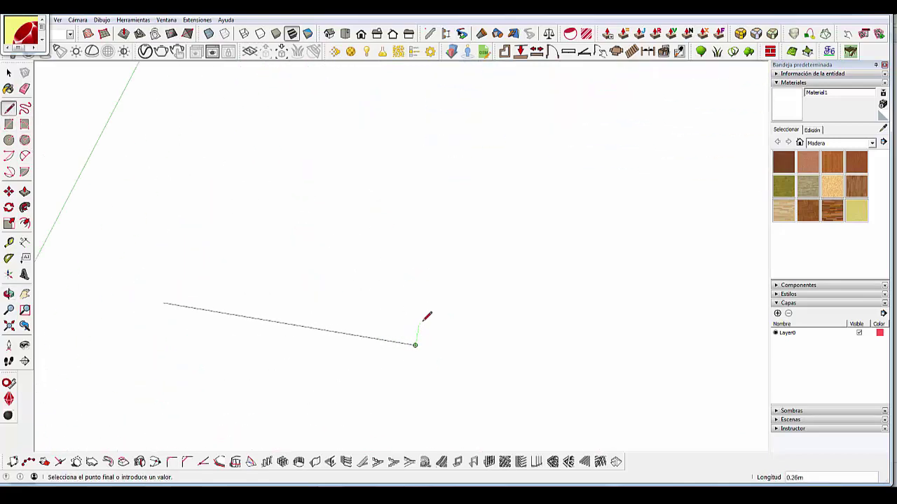
Add short side edges and a return line to close a thin 1 m strip face.
{"action": "type", "text": "0."}
{"action": "key", "text": "Return"}
{"action": "scroll", "coordinate": [414, 319], "scroll_direction": "up", "scroll_amount": 1}
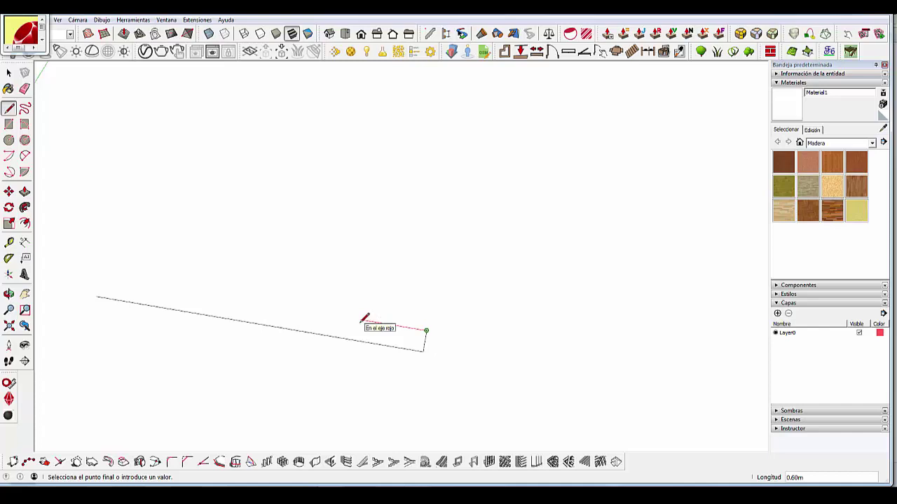
{"action": "left_click", "coordinate": [316, 311]}
{"action": "scroll", "coordinate": [317, 312], "scroll_direction": "up", "scroll_amount": 1}
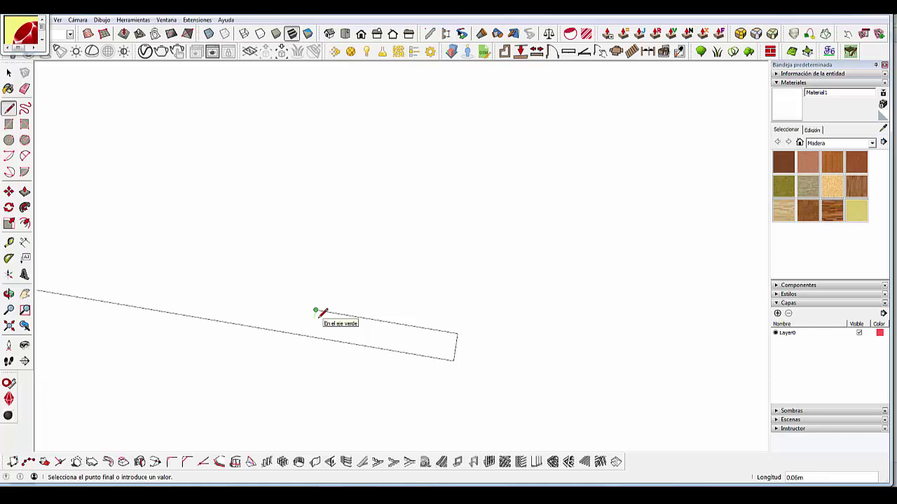
{"action": "type", "text": "0."}
{"action": "key", "text": "Return"}
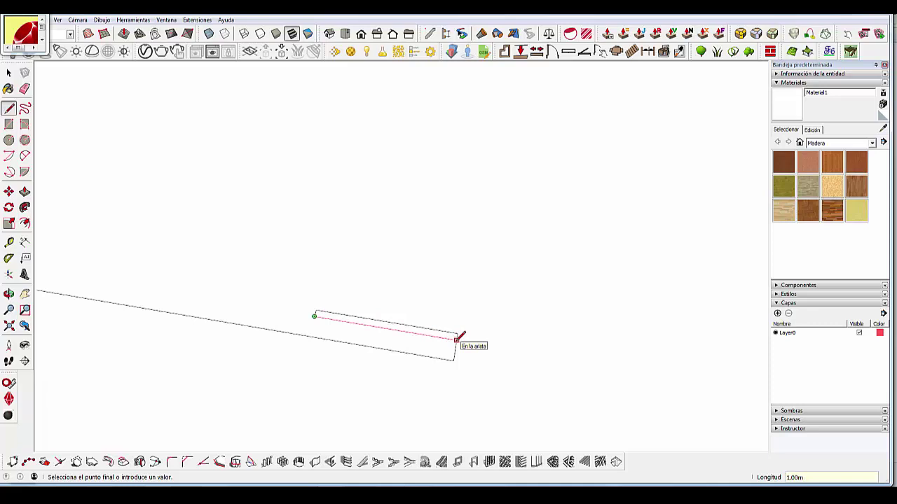
{"action": "left_click", "coordinate": [457, 340]}
{"action": "middle_click_drag", "start_coordinate": [260, 260], "coordinate": [318, 286]}
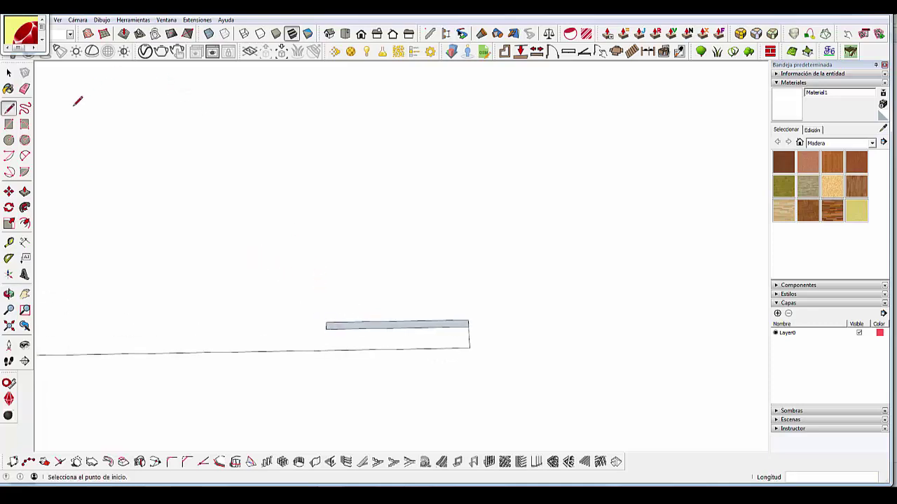
In Top view, draw a matching 1 m strip on the left and close it into a face.
{"action": "left_click", "coordinate": [342, 37]}
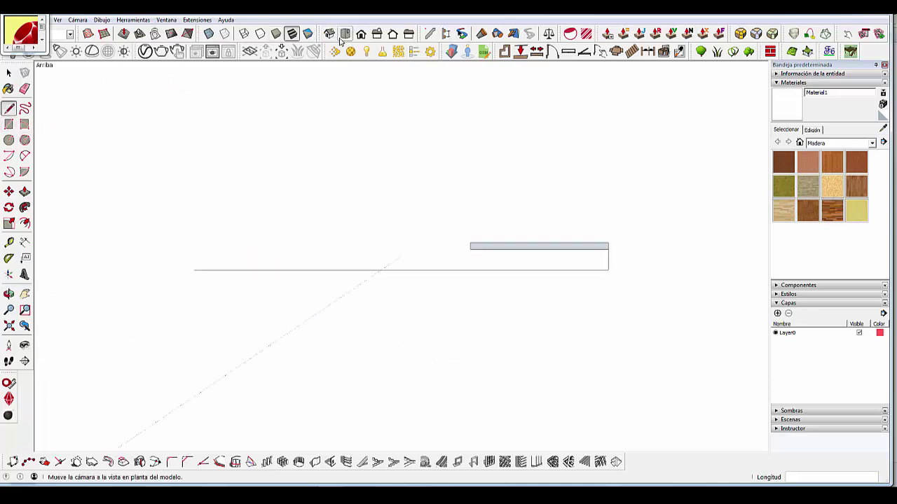
{"action": "scroll", "coordinate": [224, 261], "scroll_direction": "up", "scroll_amount": 1}
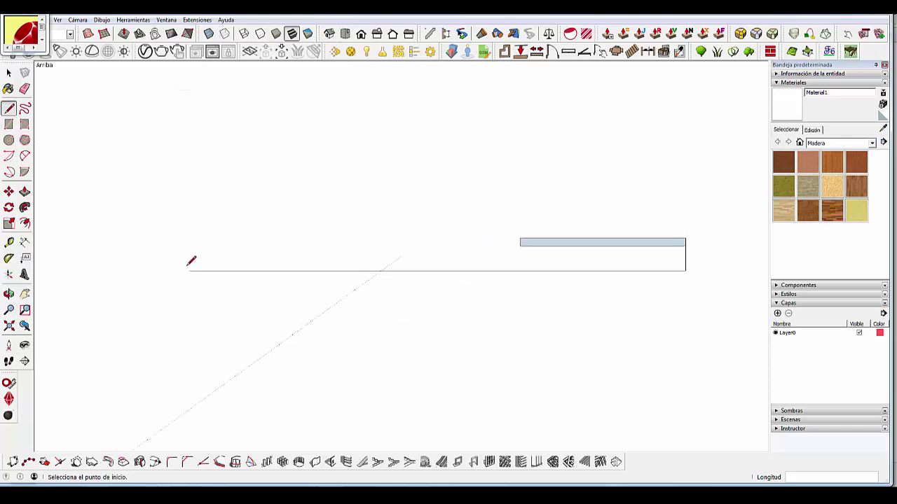
{"action": "left_click", "coordinate": [190, 270]}
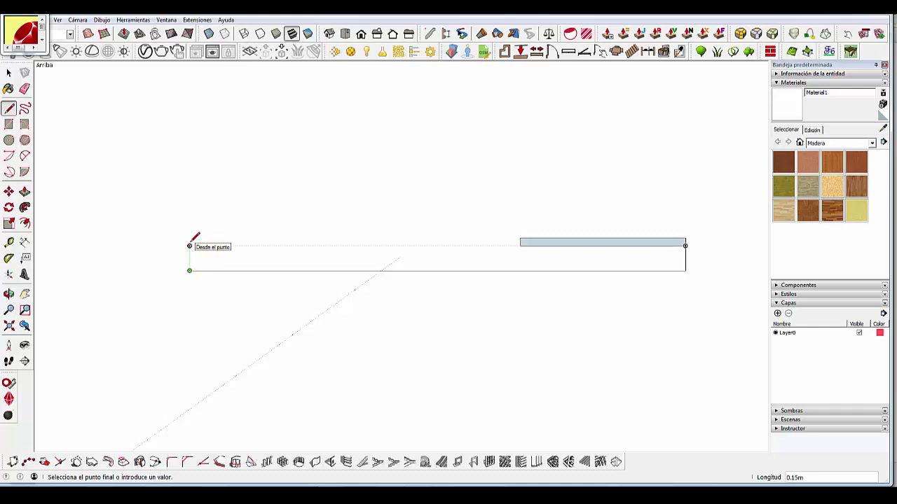
{"action": "type", "text": "0."}
{"action": "left_click", "coordinate": [190, 239]}
{"action": "key", "text": "Return"}
{"action": "key", "text": "ctrl+z"}
{"action": "left_click", "coordinate": [190, 238]}
{"action": "type", "text": "1"}
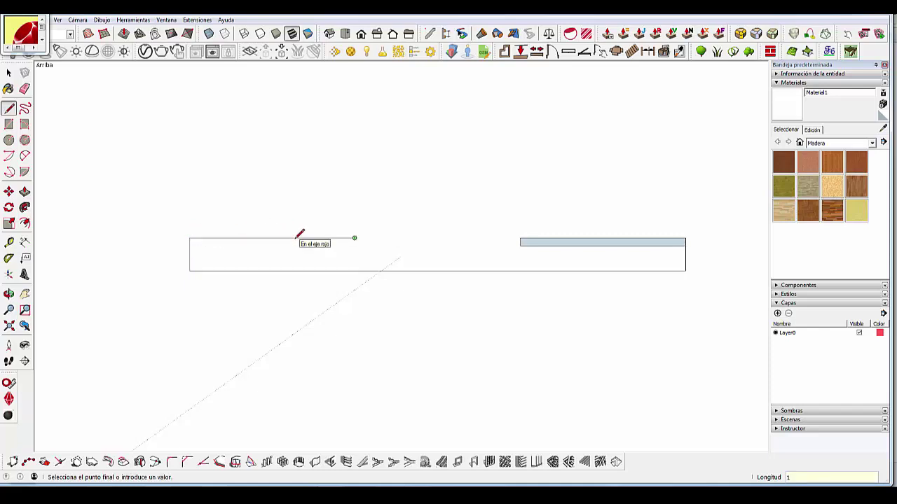
{"action": "left_click", "coordinate": [359, 246]}
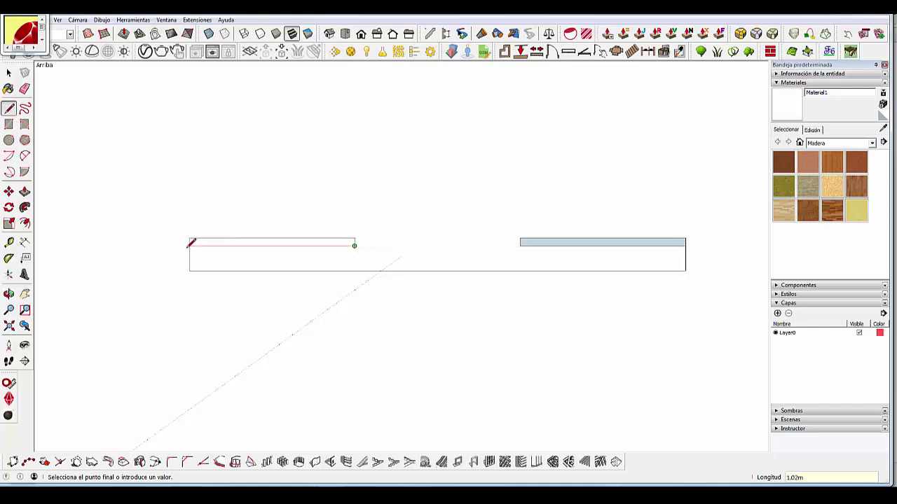
{"action": "left_click", "coordinate": [190, 246]}
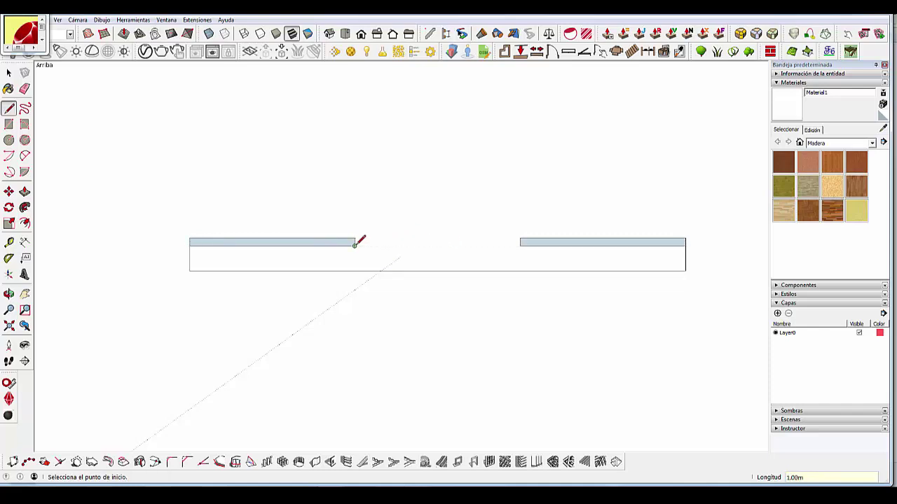
Drop a 0.05 m channel and run it 1 m across, closing the recessed notch.
{"action": "left_click", "coordinate": [355, 244]}
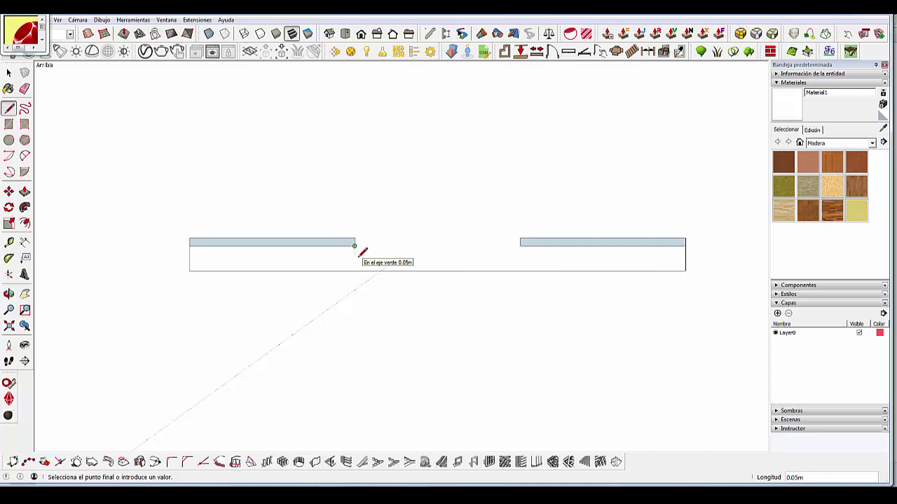
{"action": "left_click", "coordinate": [359, 257]}
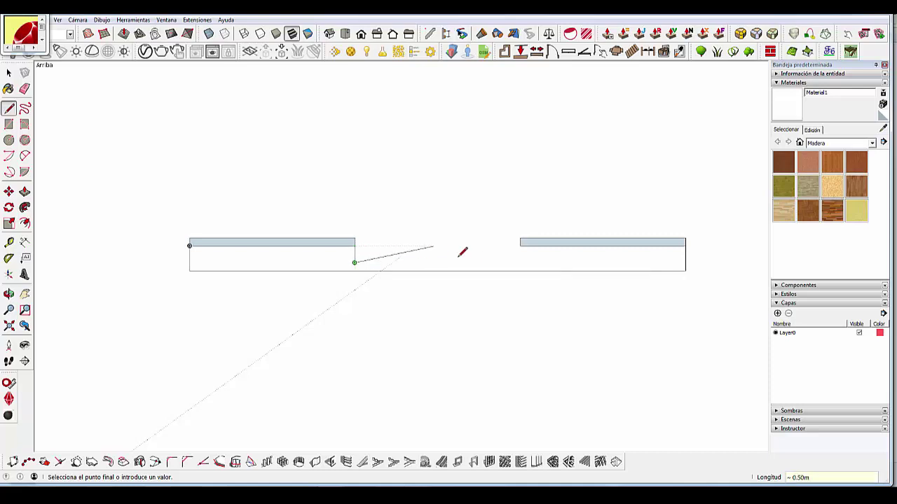
{"action": "left_click", "coordinate": [520, 263]}
{"action": "left_click", "coordinate": [520, 245]}
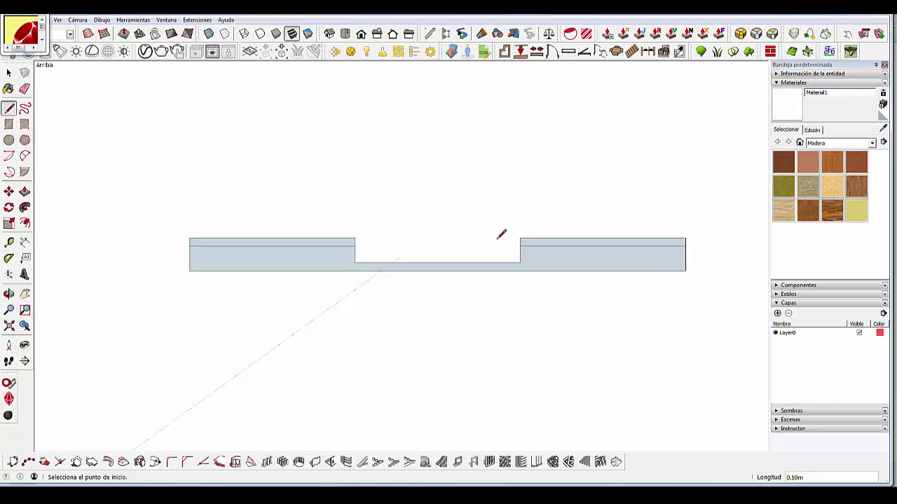
{"action": "key", "text": "space"}
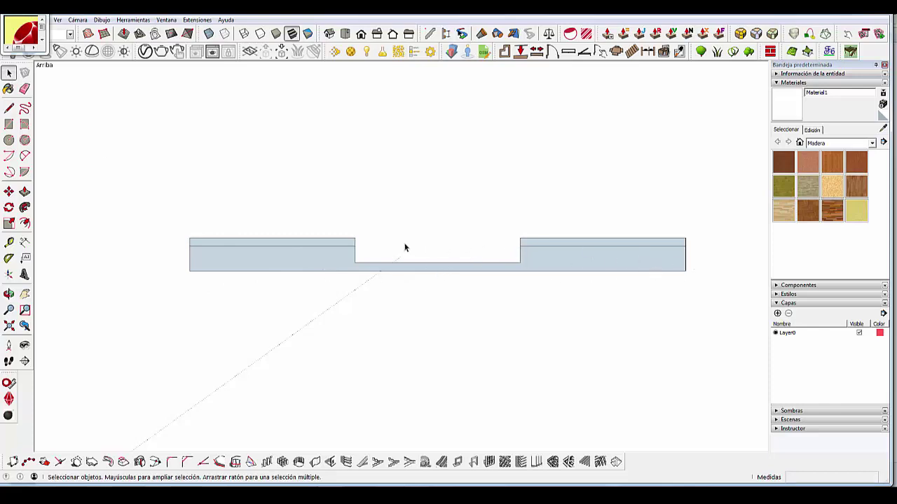
In Top view, split a narrow 0.10 m strip off the notch's left end.
{"action": "scroll", "coordinate": [207, 241], "scroll_direction": "down", "scroll_amount": 1}
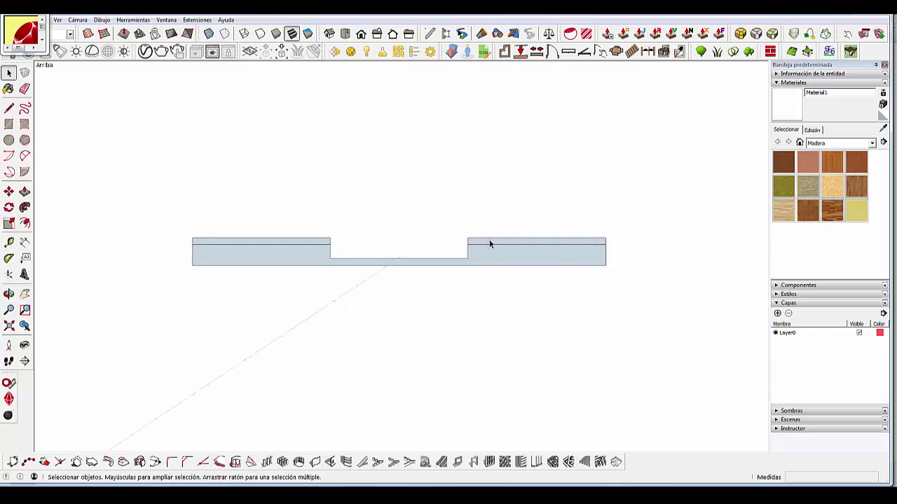
{"action": "scroll", "coordinate": [490, 243], "scroll_direction": "up", "scroll_amount": 1}
{"action": "middle_click_drag", "start_coordinate": [486, 261], "coordinate": [434, 304]}
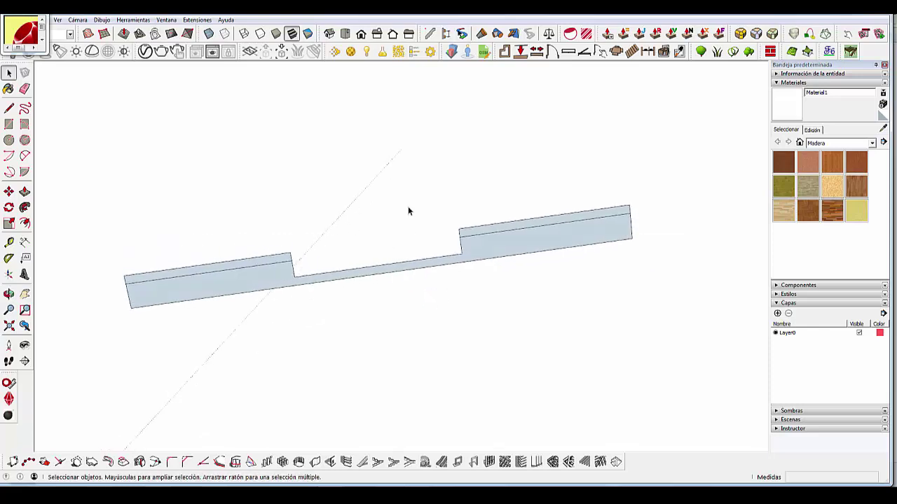
{"action": "scroll", "coordinate": [470, 260], "scroll_direction": "down", "scroll_amount": 2}
{"action": "scroll", "coordinate": [472, 239], "scroll_direction": "down", "scroll_amount": 1}
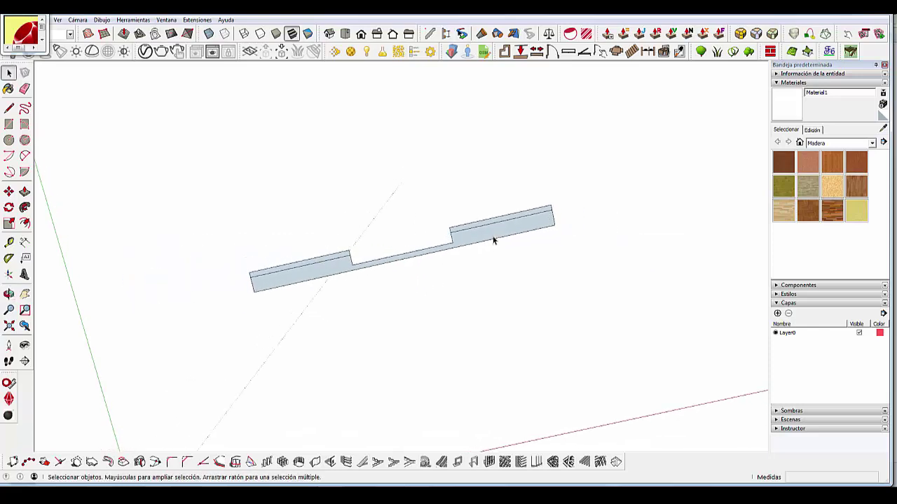
{"action": "scroll", "coordinate": [494, 240], "scroll_direction": "up", "scroll_amount": 1}
{"action": "left_click", "coordinate": [345, 34]}
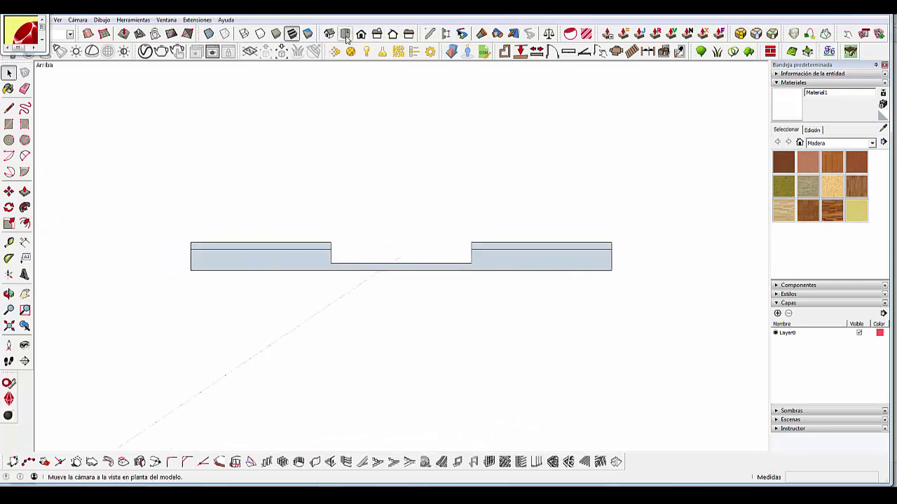
{"action": "scroll", "coordinate": [439, 257], "scroll_direction": "up", "scroll_amount": 2}
{"action": "scroll", "coordinate": [296, 258], "scroll_direction": "up", "scroll_amount": 2}
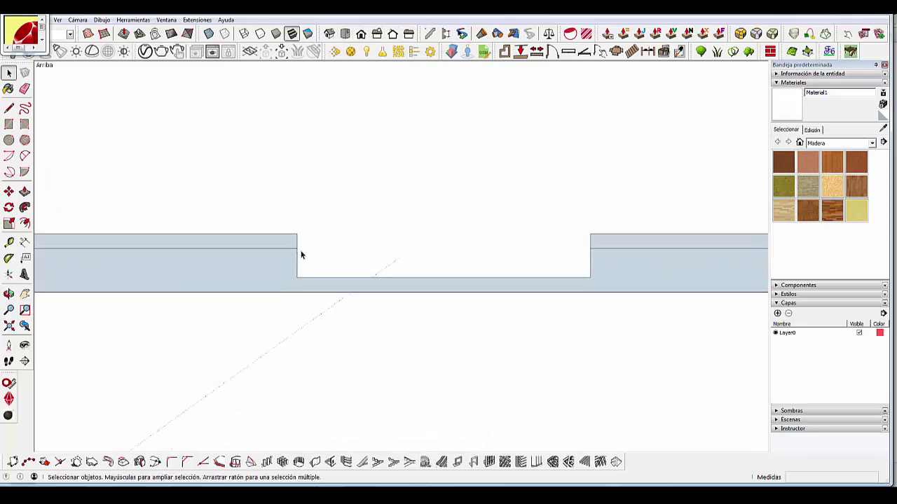
{"action": "left_click", "coordinate": [9, 108]}
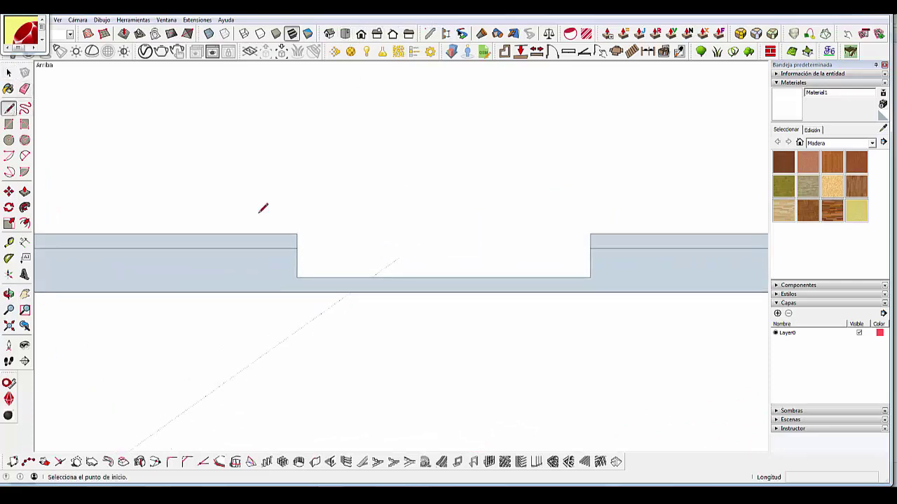
{"action": "left_click", "coordinate": [297, 248]}
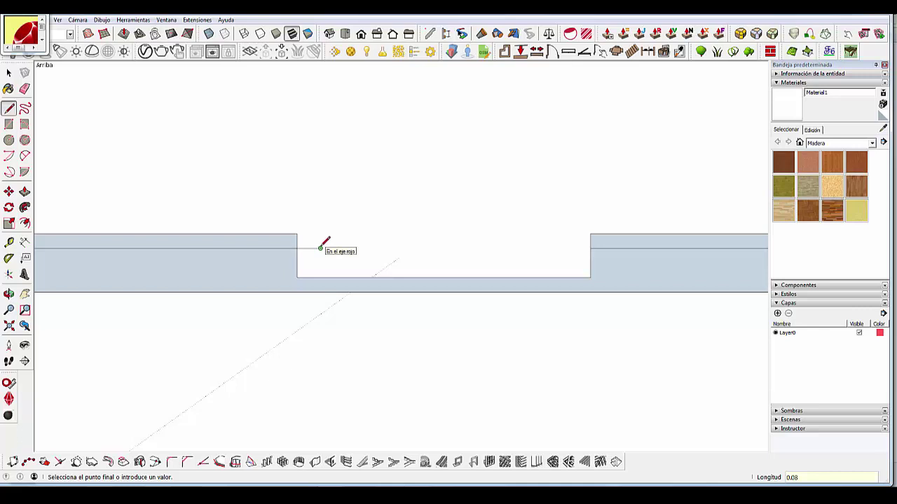
{"action": "left_click", "coordinate": [321, 248]}
{"action": "left_click", "coordinate": [321, 277]}
Split a matching narrow strip off the right end, leaving the middle path strip as its own face.
{"action": "left_click", "coordinate": [566, 248]}
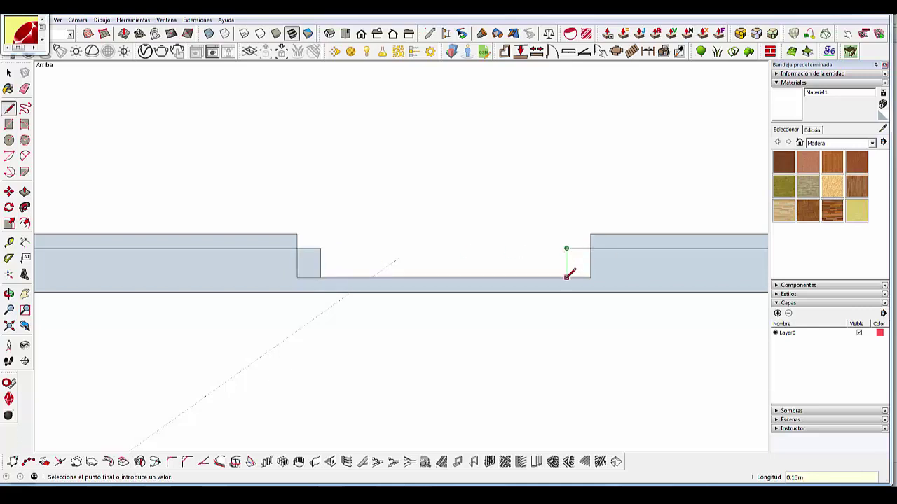
{"action": "left_click", "coordinate": [566, 278]}
{"action": "left_click", "coordinate": [566, 248]}
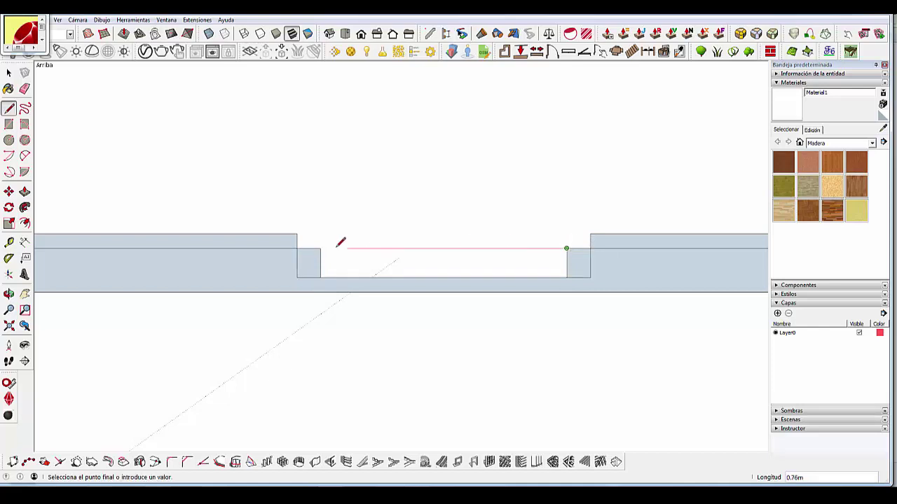
{"action": "left_click", "coordinate": [321, 248]}
{"action": "mouse_move", "coordinate": [481, 259]}
{"action": "middle_mouse_down"}
{"action": "mouse_move", "coordinate": [432, 290]}
{"action": "mouse_move", "coordinate": [420, 242]}
{"action": "middle_mouse_up"}
{"action": "scroll", "coordinate": [416, 242], "scroll_direction": "down", "scroll_amount": 4}
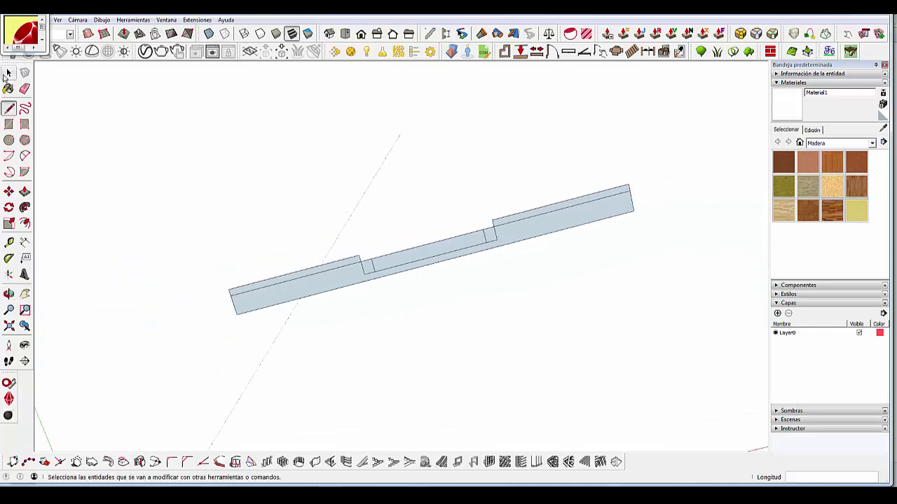
{"action": "left_click", "coordinate": [8, 73]}
{"action": "mouse_move", "coordinate": [477, 310]}
{"action": "middle_mouse_down"}
{"action": "mouse_move", "coordinate": [421, 236]}
{"action": "mouse_move", "coordinate": [353, 170]}
{"action": "mouse_move", "coordinate": [411, 196]}
{"action": "mouse_move", "coordinate": [388, 180]}
{"action": "middle_mouse_up"}
In Top view, select the lower cross-section face with its edges and open Profile Builder 2.
{"action": "left_click", "coordinate": [344, 34]}
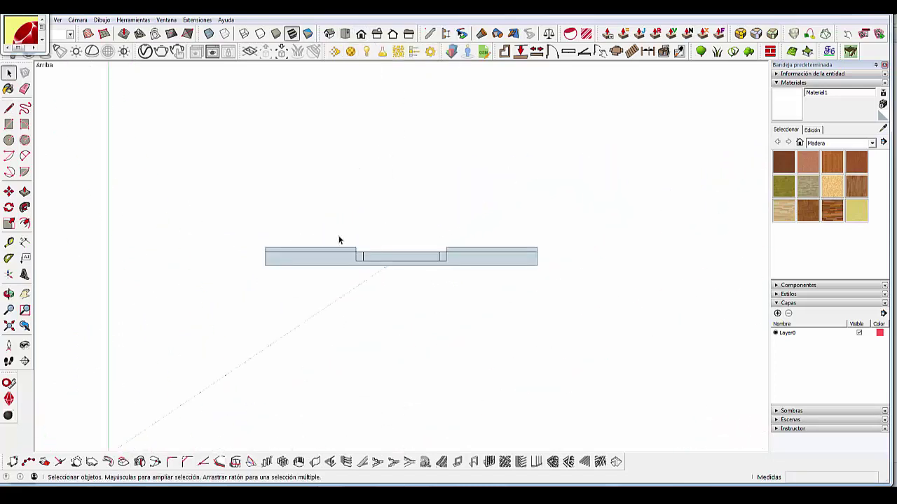
{"action": "scroll", "coordinate": [229, 318], "scroll_direction": "down", "scroll_amount": 2}
{"action": "scroll", "coordinate": [284, 287], "scroll_direction": "up", "scroll_amount": 2}
{"action": "left_click", "coordinate": [288, 281]}
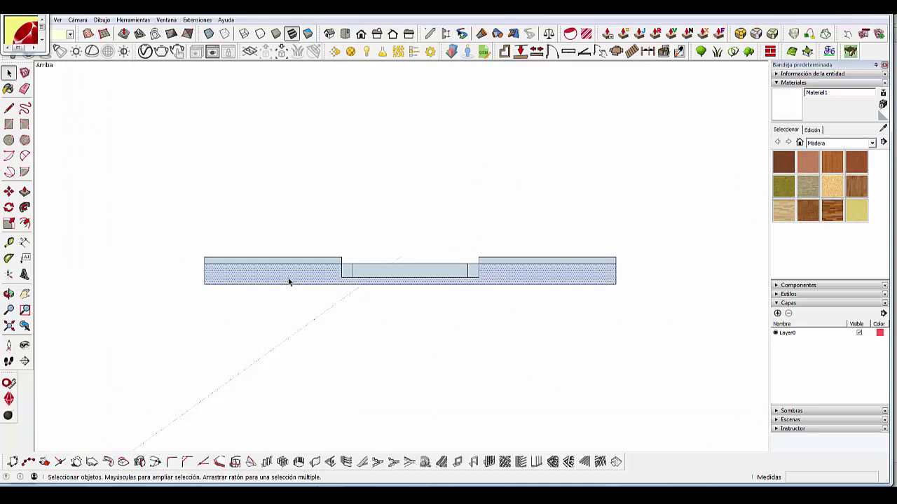
{"action": "double_click", "coordinate": [288, 281]}
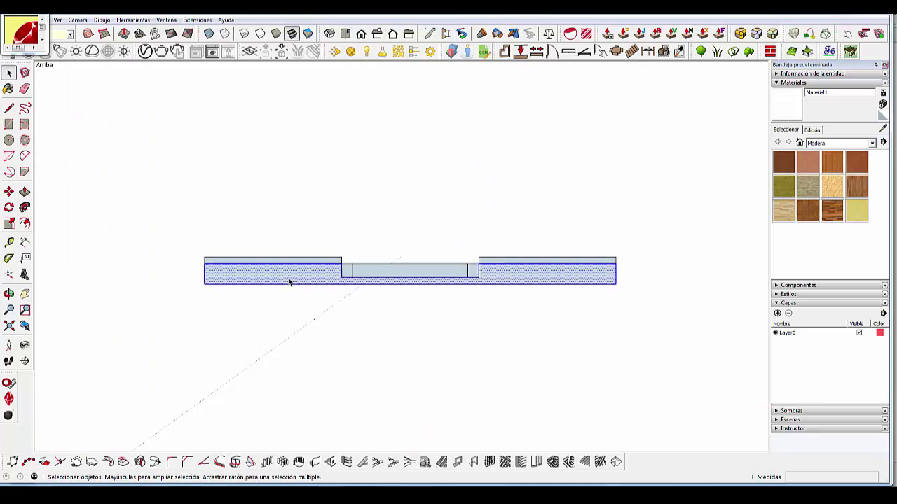
{"action": "left_click", "coordinate": [429, 40]}
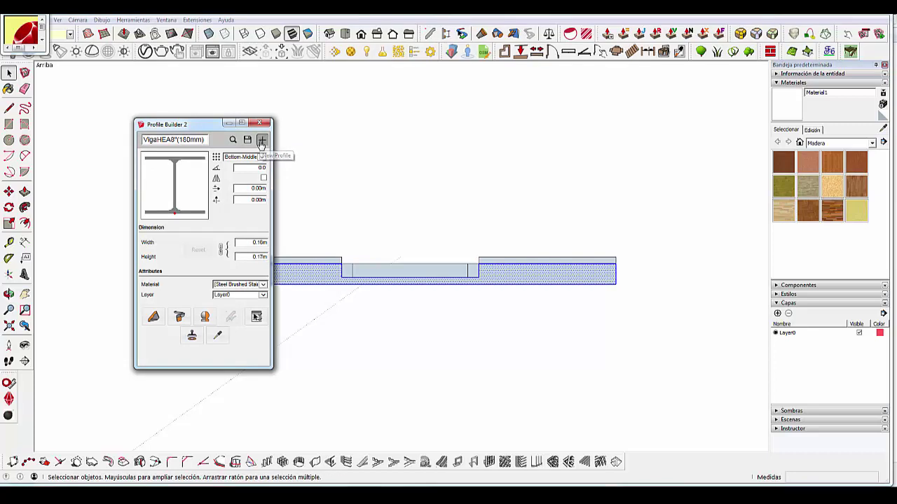
Create a new Profile Builder profile named 'terreno' with Bottom-Middle alignment.
{"action": "left_click", "coordinate": [262, 142]}
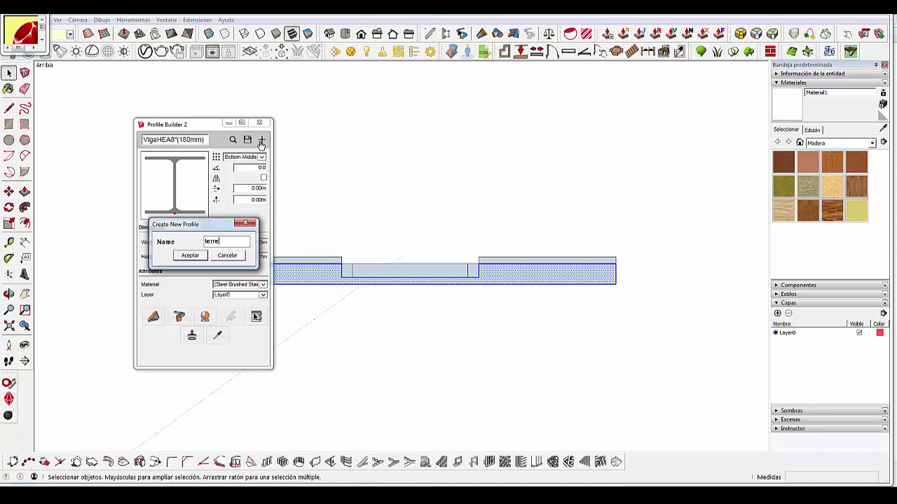
{"action": "left_click", "coordinate": [190, 257]}
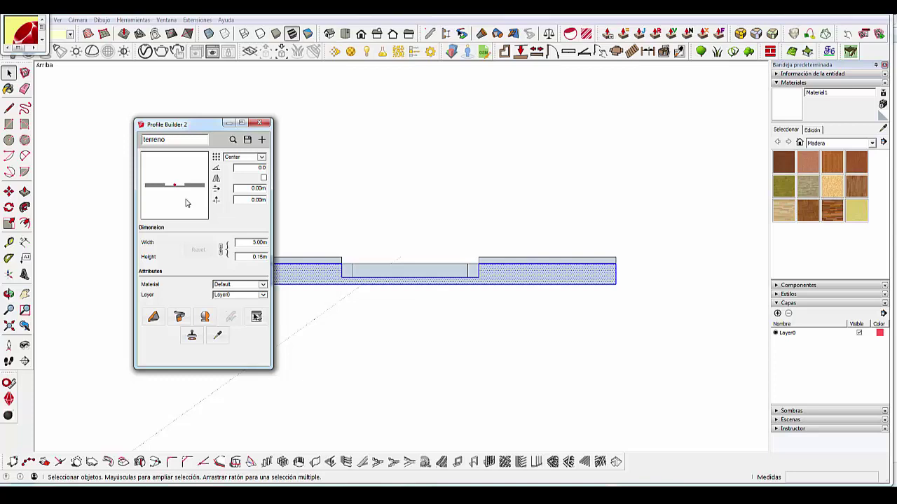
{"action": "left_click", "coordinate": [242, 156]}
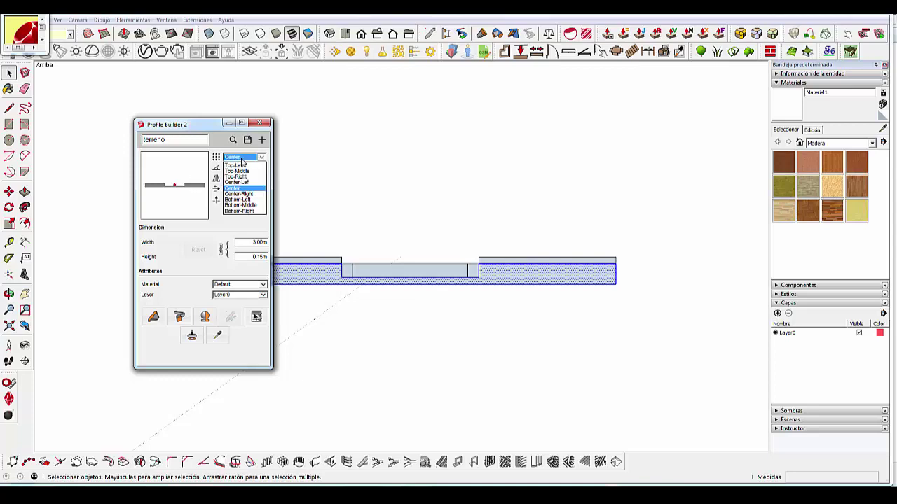
{"action": "left_click", "coordinate": [241, 205]}
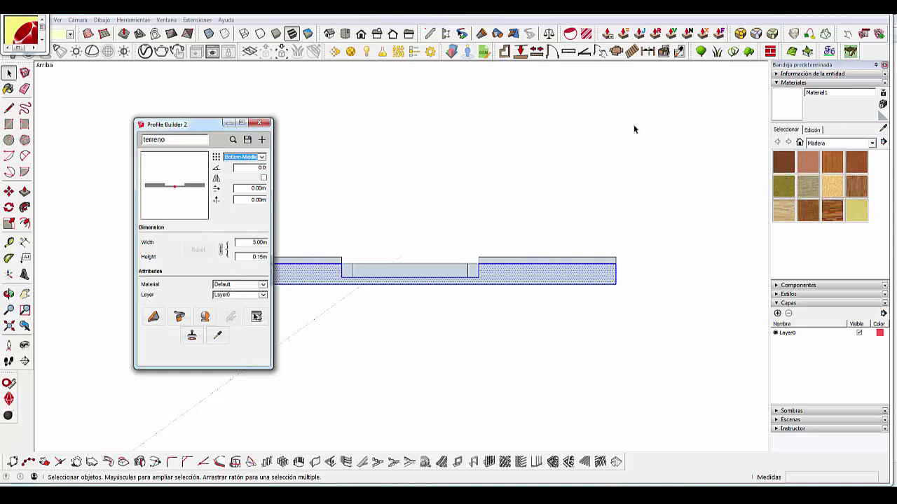
{"action": "left_click", "coordinate": [814, 147]}
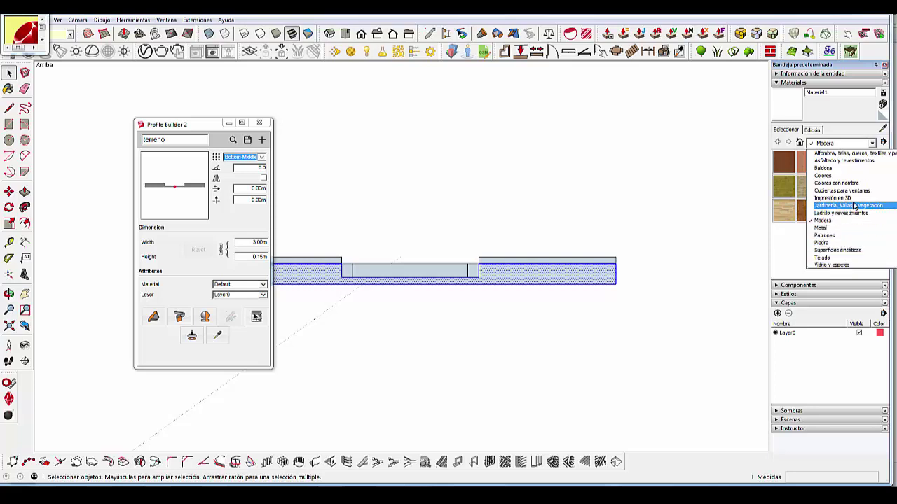
Paint the cross-section's lower face with Granito gris oscuro from the Piedra category.
{"action": "scroll", "coordinate": [853, 189], "scroll_direction": "up", "scroll_amount": 1}
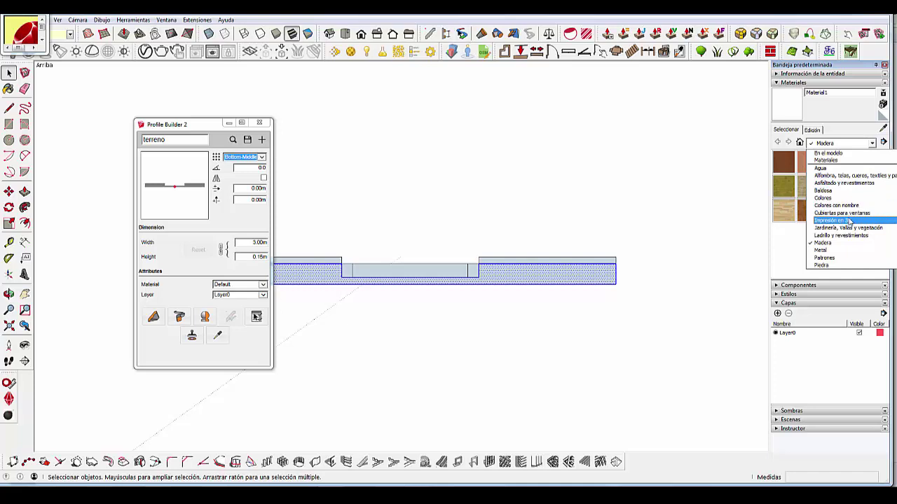
{"action": "scroll", "coordinate": [849, 221], "scroll_direction": "down", "scroll_amount": 1}
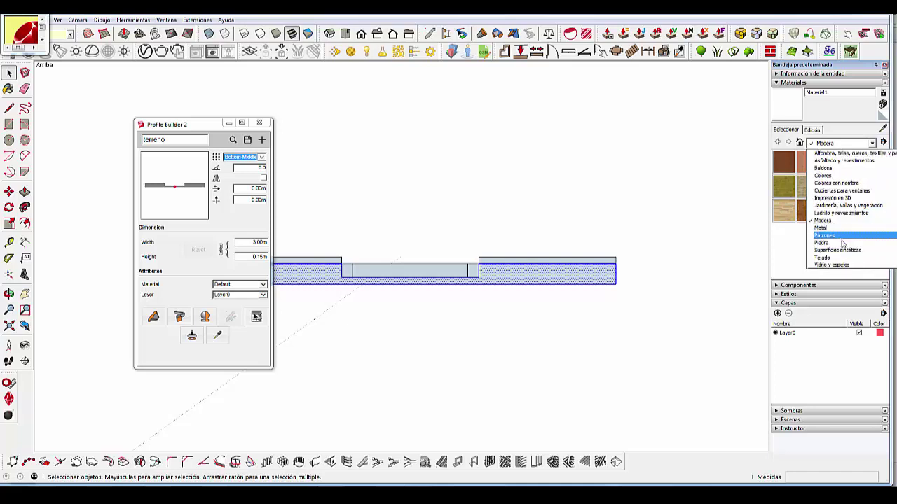
{"action": "left_click", "coordinate": [843, 243]}
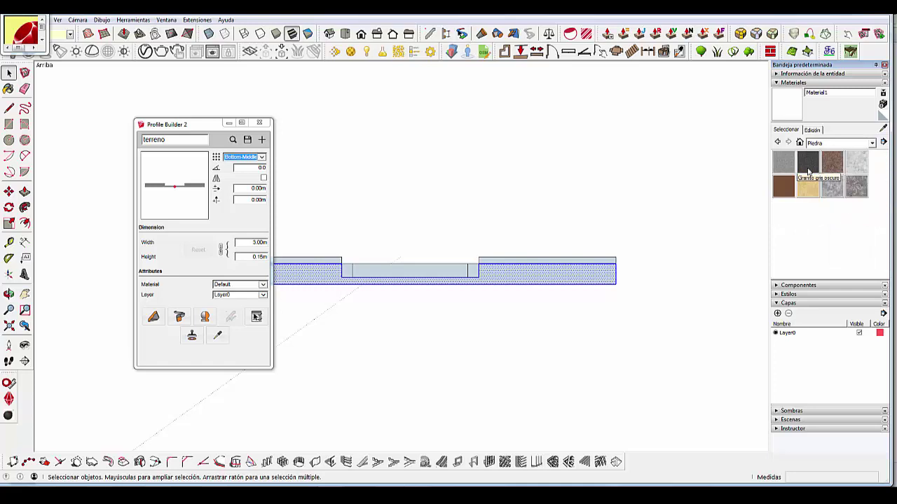
{"action": "left_click", "coordinate": [808, 170]}
{"action": "left_click", "coordinate": [563, 273]}
{"action": "key", "text": "space"}
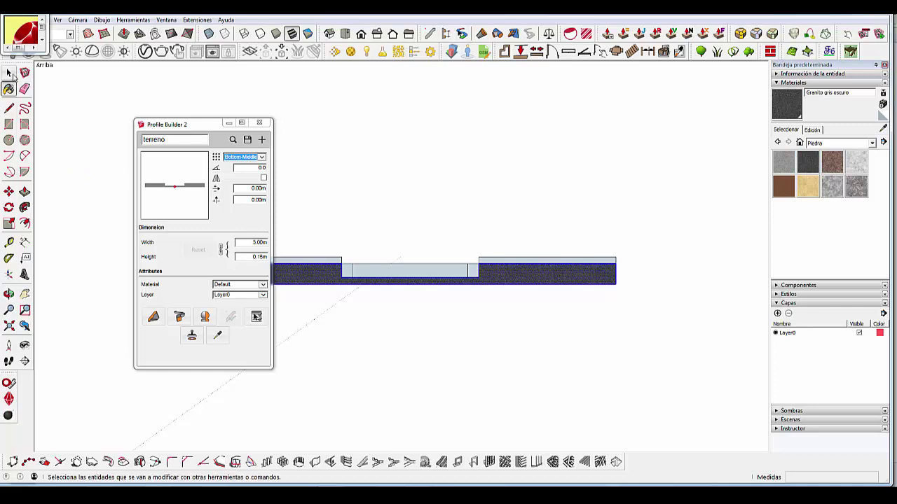
Set the terreno profile's material to Granite Dark Grey.
{"action": "left_click", "coordinate": [240, 286]}
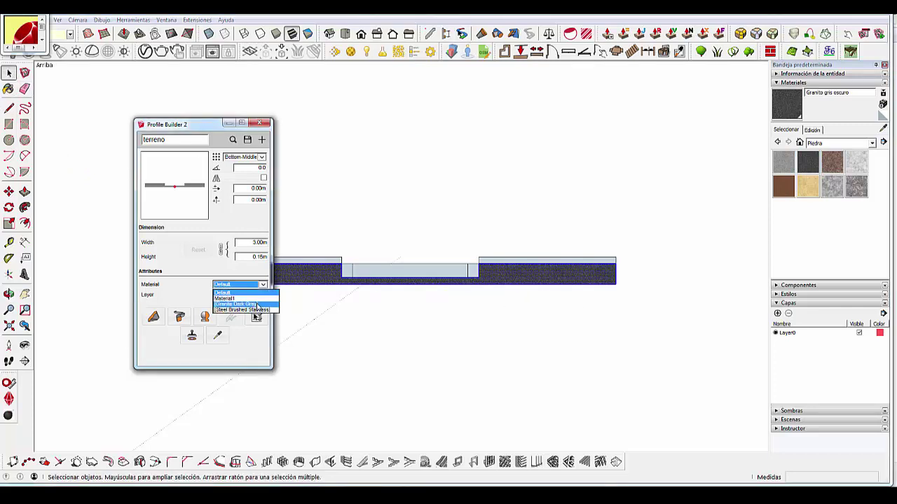
{"action": "left_click", "coordinate": [257, 306]}
{"action": "scroll", "coordinate": [411, 373], "scroll_direction": "down", "scroll_amount": 2}
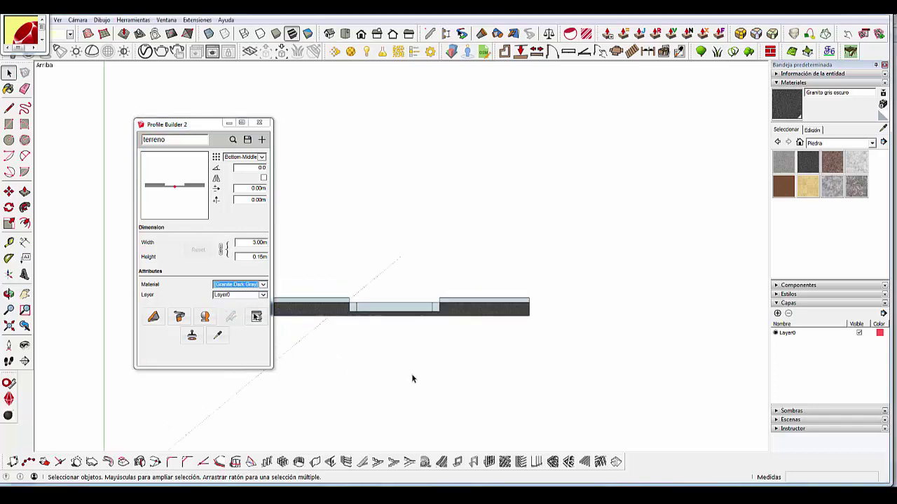
{"action": "scroll", "coordinate": [442, 358], "scroll_direction": "down", "scroll_amount": 2}
{"action": "left_click", "coordinate": [153, 317]}
Build the terreno profile along a straight path between two picked points.
{"action": "scroll", "coordinate": [402, 352], "scroll_direction": "up", "scroll_amount": 2}
{"action": "left_click", "coordinate": [402, 308]}
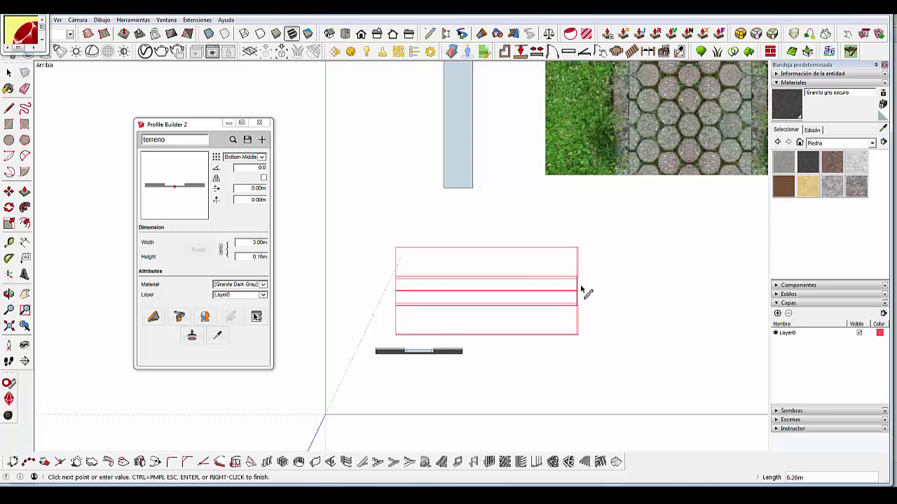
{"action": "left_click", "coordinate": [596, 290]}
{"action": "mouse_move", "coordinate": [490, 352]}
{"action": "middle_mouse_down"}
{"action": "mouse_move", "coordinate": [531, 208]}
{"action": "mouse_move", "coordinate": [300, 168]}
{"action": "middle_mouse_up"}
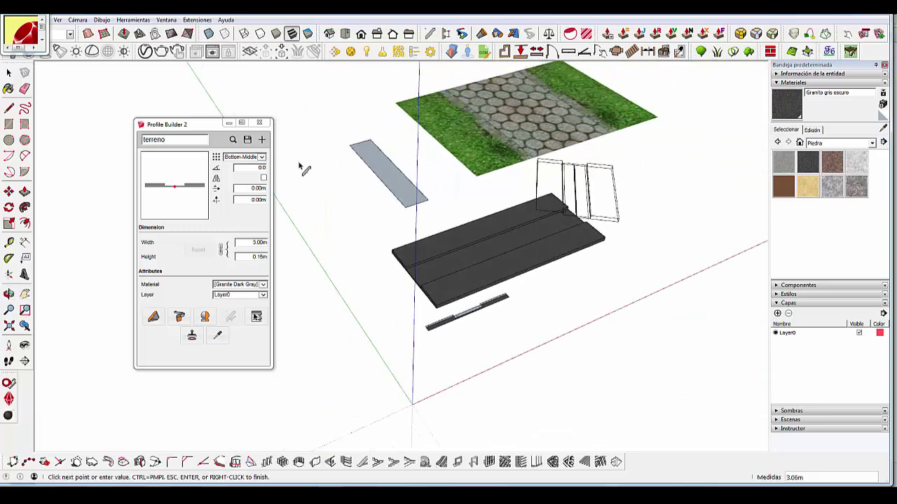
{"action": "key", "text": "space"}
Zoom in and select the top face of the small cross-section piece.
{"action": "scroll", "coordinate": [435, 284], "scroll_direction": "up", "scroll_amount": 1}
{"action": "scroll", "coordinate": [436, 284], "scroll_direction": "up", "scroll_amount": 1}
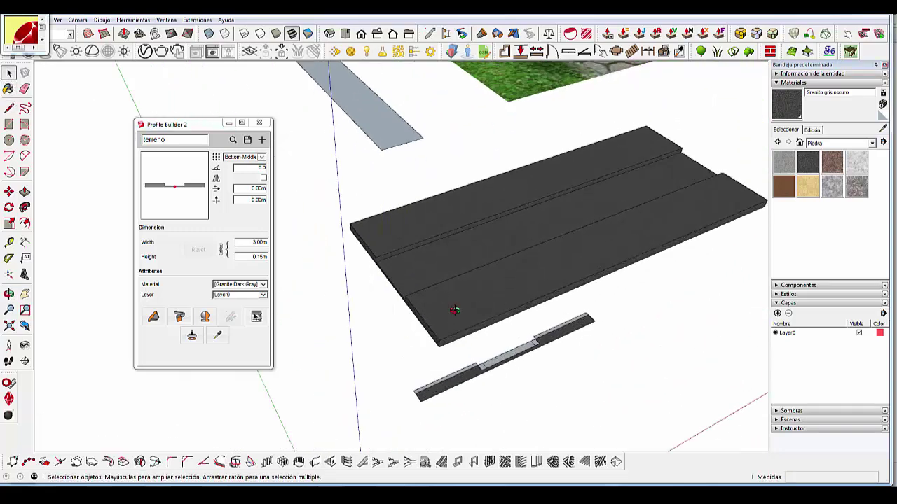
{"action": "scroll", "coordinate": [453, 280], "scroll_direction": "up", "scroll_amount": 2}
{"action": "scroll", "coordinate": [462, 340], "scroll_direction": "up", "scroll_amount": 1}
{"action": "scroll", "coordinate": [466, 347], "scroll_direction": "up", "scroll_amount": 1}
{"action": "scroll", "coordinate": [444, 378], "scroll_direction": "down", "scroll_amount": 2}
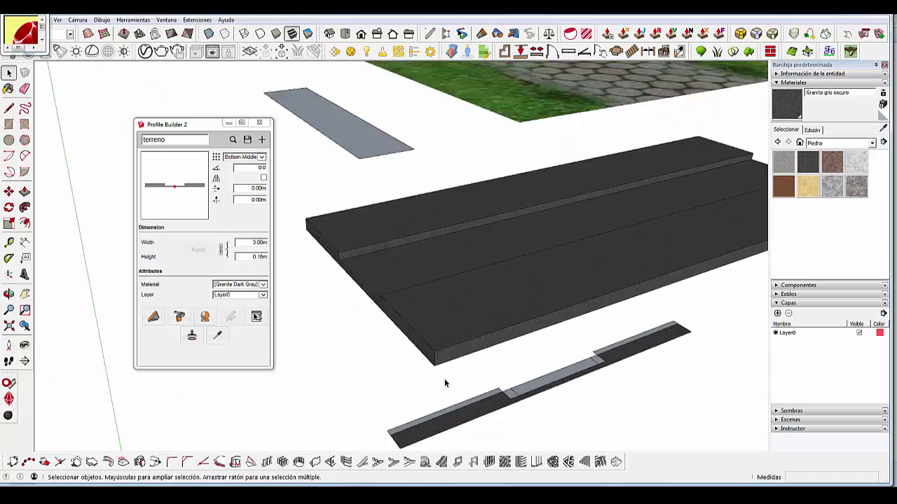
{"action": "scroll", "coordinate": [478, 359], "scroll_direction": "up", "scroll_amount": 1}
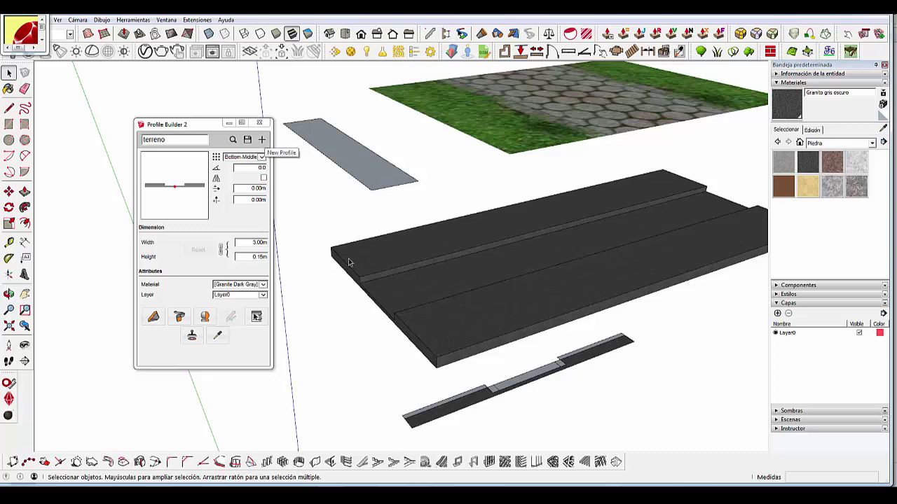
{"action": "scroll", "coordinate": [459, 409], "scroll_direction": "up", "scroll_amount": 1}
{"action": "scroll", "coordinate": [460, 409], "scroll_direction": "up", "scroll_amount": 1}
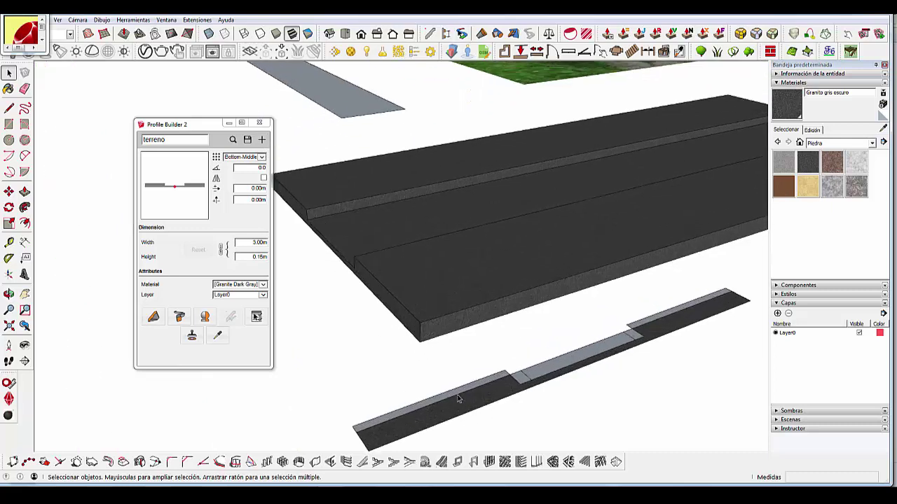
{"action": "scroll", "coordinate": [457, 394], "scroll_direction": "up", "scroll_amount": 1}
{"action": "left_click", "coordinate": [460, 393]}
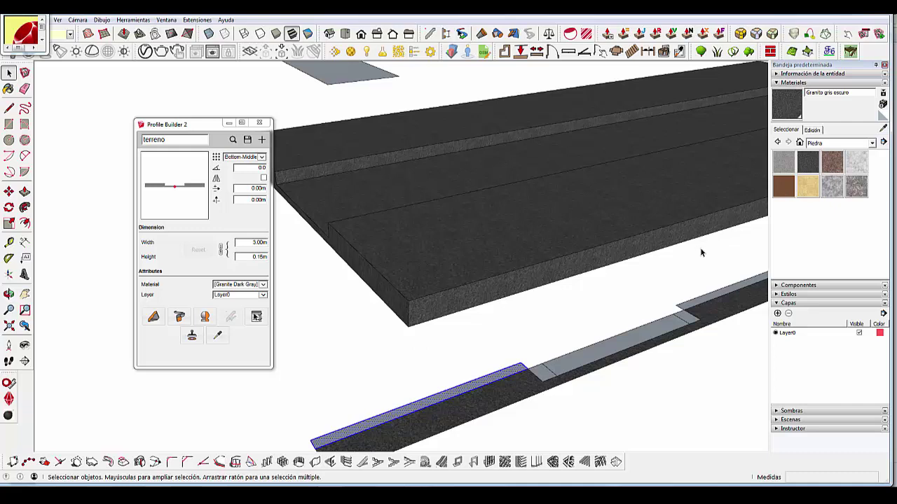
{"action": "left_click", "coordinate": [834, 143]}
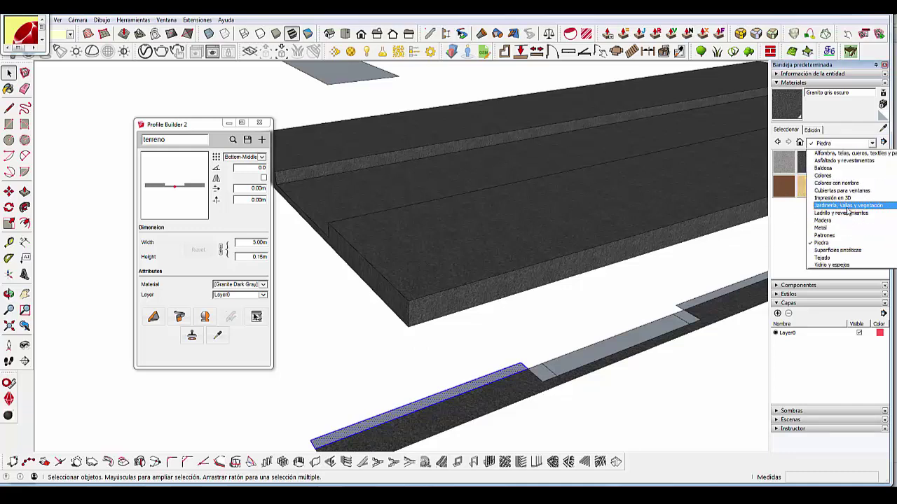
Paint the left strip with Césped verde oscuro from the Jardinería, Vallas y vegetación category.
{"action": "left_click", "coordinate": [846, 205]}
{"action": "left_click", "coordinate": [868, 143]}
{"action": "left_click", "coordinate": [830, 210]}
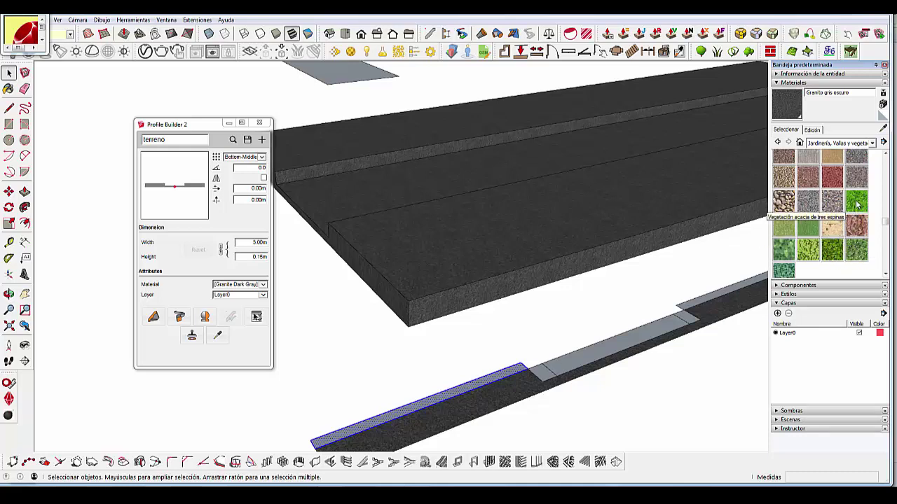
{"action": "scroll", "coordinate": [856, 203], "scroll_direction": "up", "scroll_amount": 2}
{"action": "left_click_drag", "start_coordinate": [885, 200], "coordinate": [885, 172]}
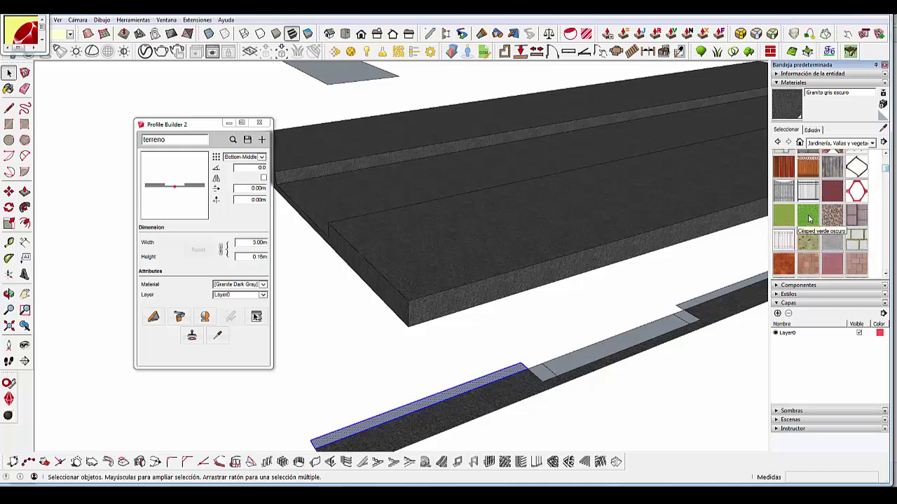
{"action": "left_click", "coordinate": [809, 219]}
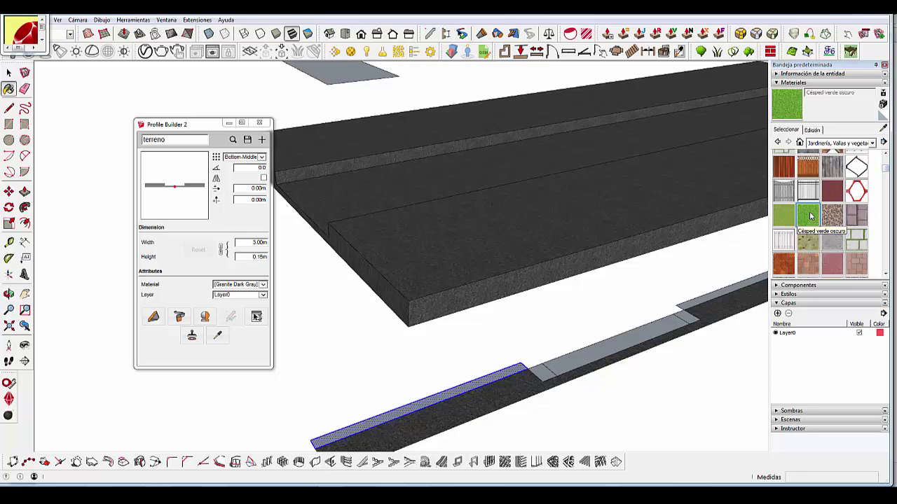
{"action": "scroll", "coordinate": [477, 386], "scroll_direction": "up", "scroll_amount": 1}
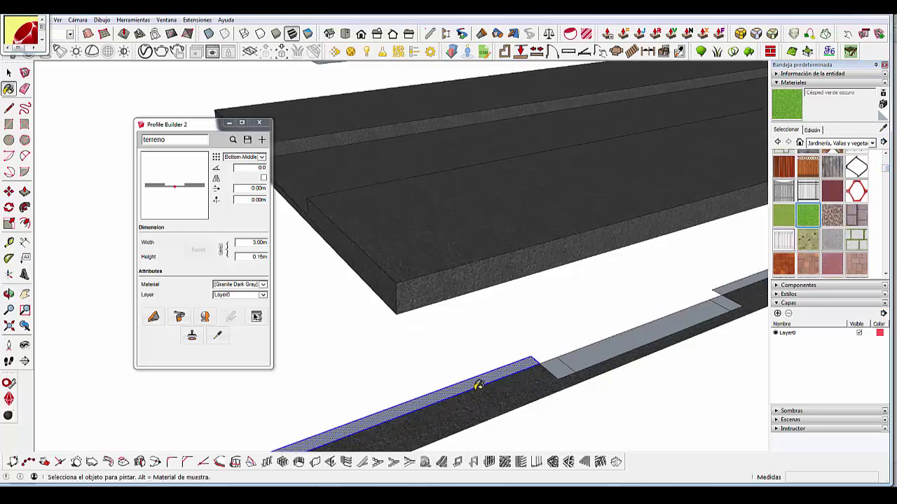
{"action": "left_click", "coordinate": [483, 376]}
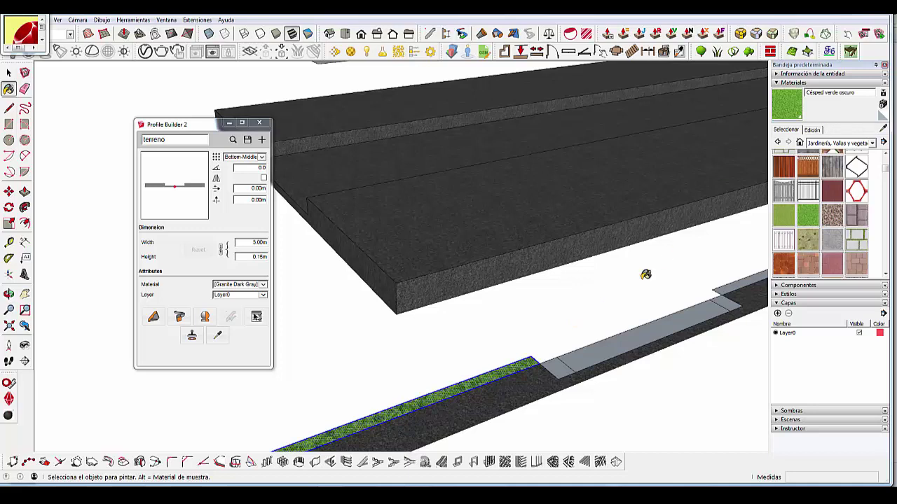
Paint the right strip with the same dark green grass.
{"action": "scroll", "coordinate": [666, 272], "scroll_direction": "down", "scroll_amount": 2}
{"action": "scroll", "coordinate": [619, 300], "scroll_direction": "down", "scroll_amount": 2}
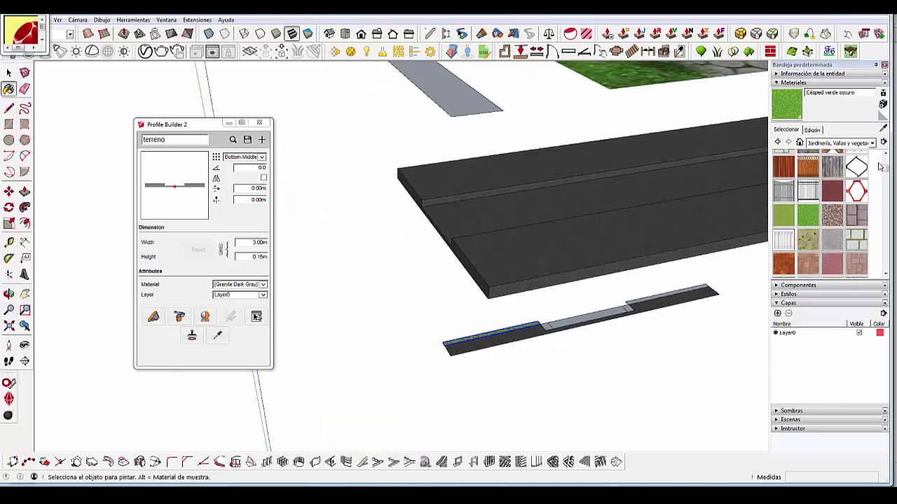
{"action": "left_click_drag", "start_coordinate": [886, 179], "coordinate": [886, 242]}
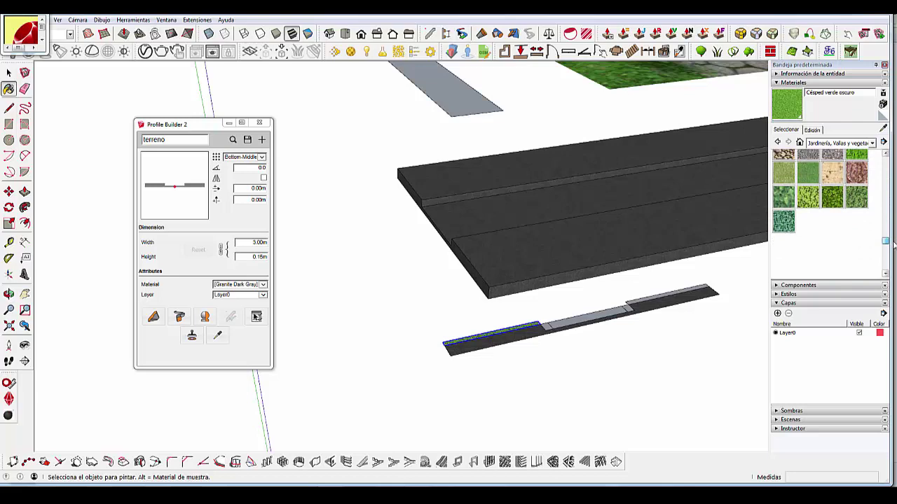
{"action": "scroll", "coordinate": [634, 295], "scroll_direction": "up", "scroll_amount": 2}
{"action": "scroll", "coordinate": [637, 292], "scroll_direction": "up", "scroll_amount": 2}
{"action": "left_click", "coordinate": [645, 304]}
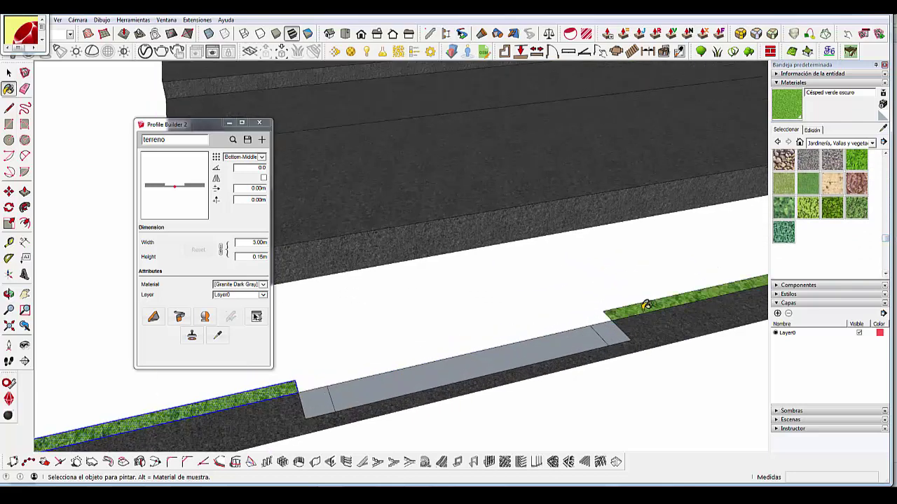
{"action": "left_click", "coordinate": [849, 144]}
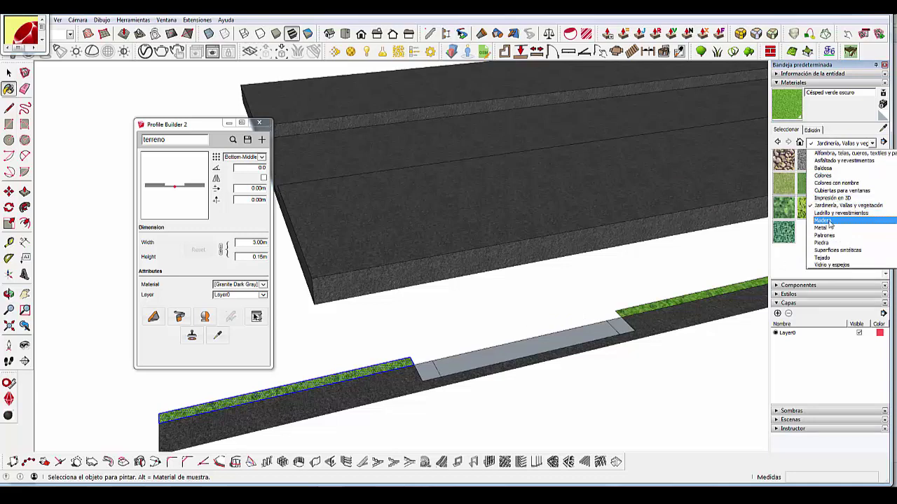
Browse the asphalt and stone material categories, then return to Ladrillo y revestimientos.
{"action": "left_click", "coordinate": [834, 212]}
{"action": "left_click", "coordinate": [853, 143]}
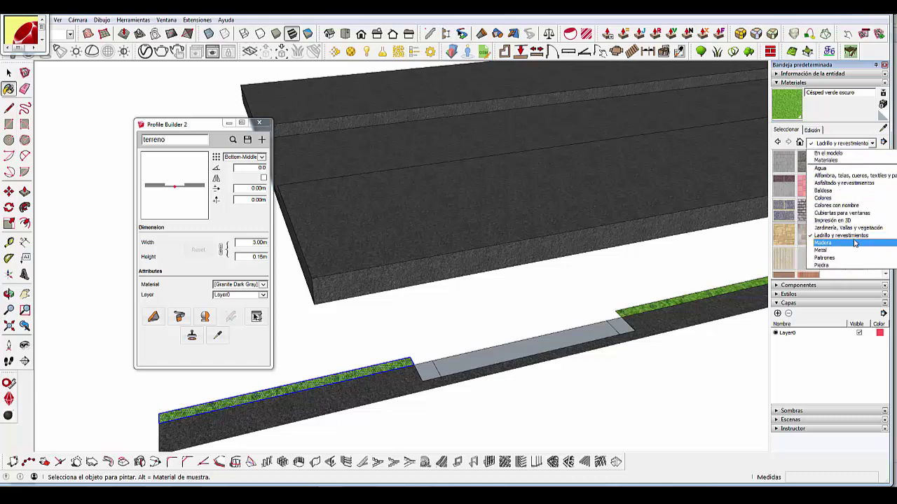
{"action": "scroll", "coordinate": [855, 243], "scroll_direction": "down", "scroll_amount": 1}
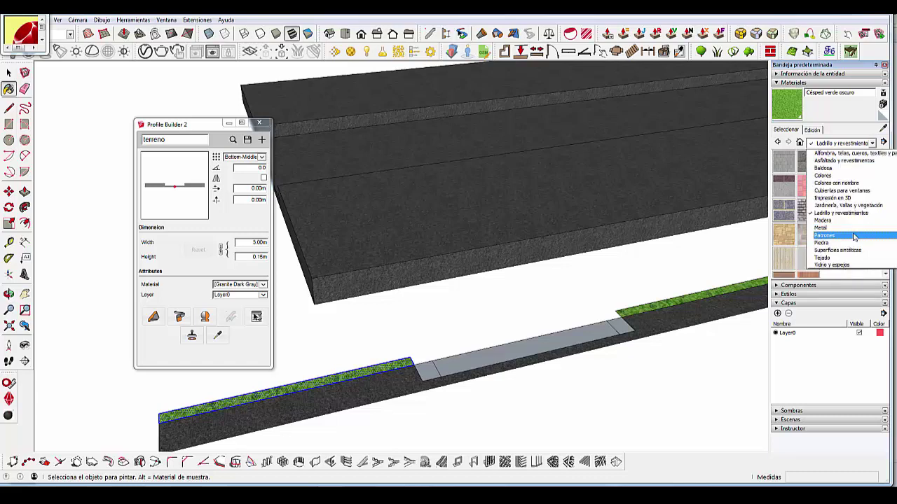
{"action": "left_click", "coordinate": [843, 161]}
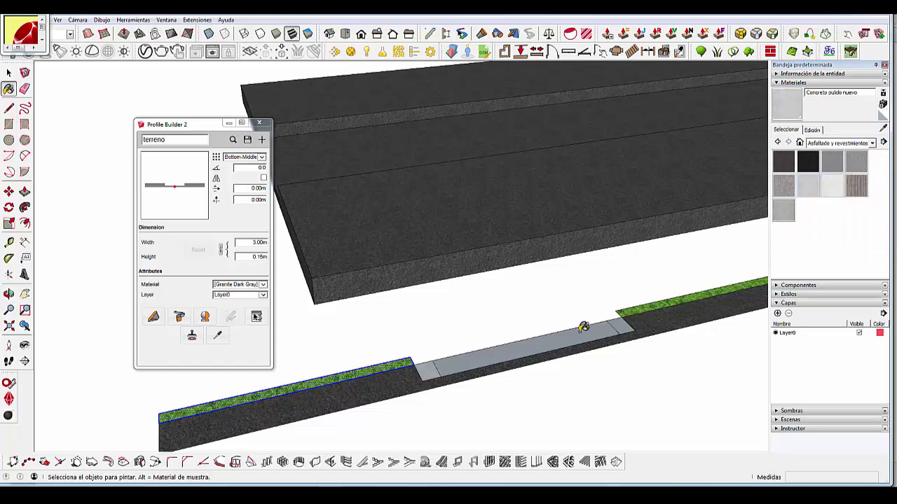
{"action": "left_click", "coordinate": [841, 143]}
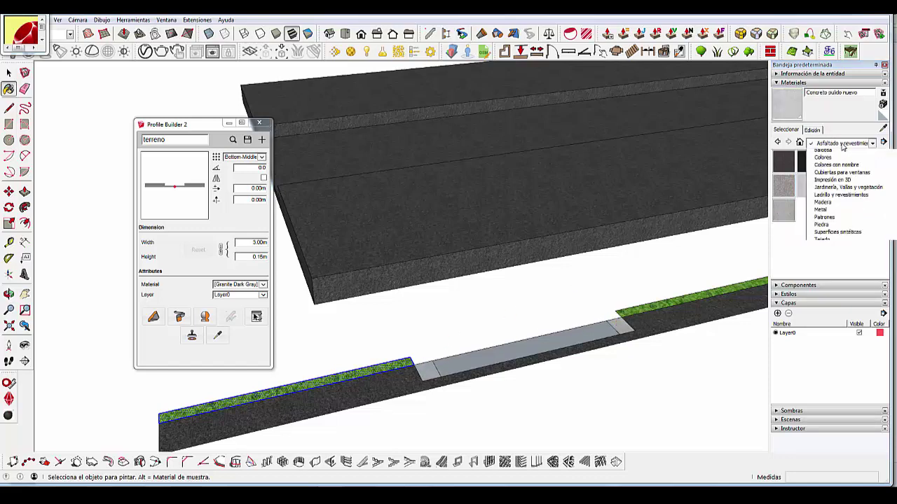
{"action": "left_click", "coordinate": [827, 243]}
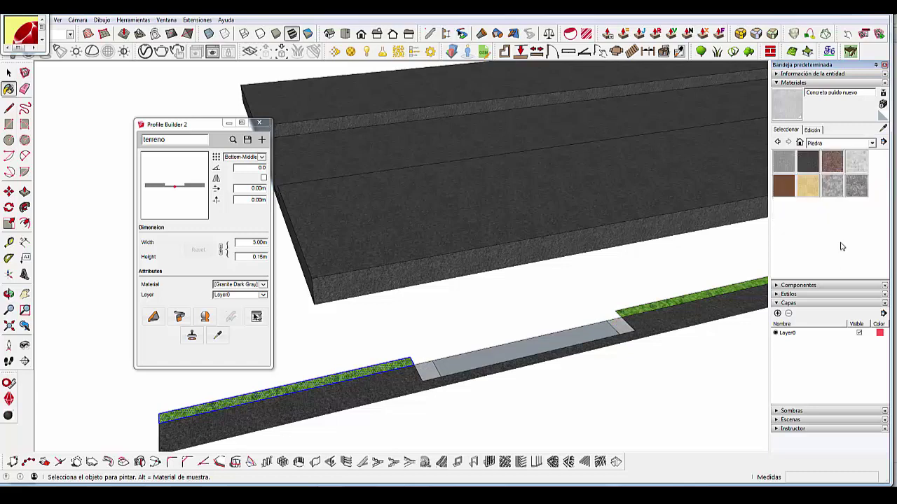
{"action": "left_click", "coordinate": [841, 145]}
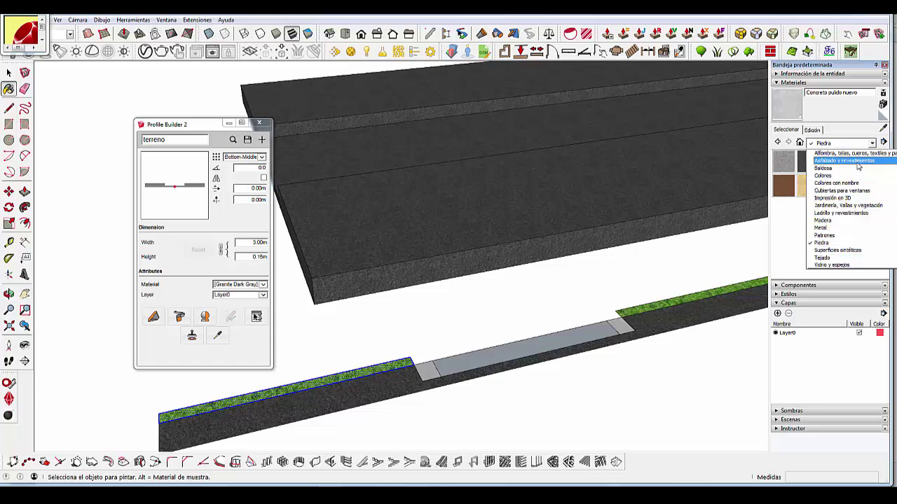
{"action": "left_click", "coordinate": [849, 214]}
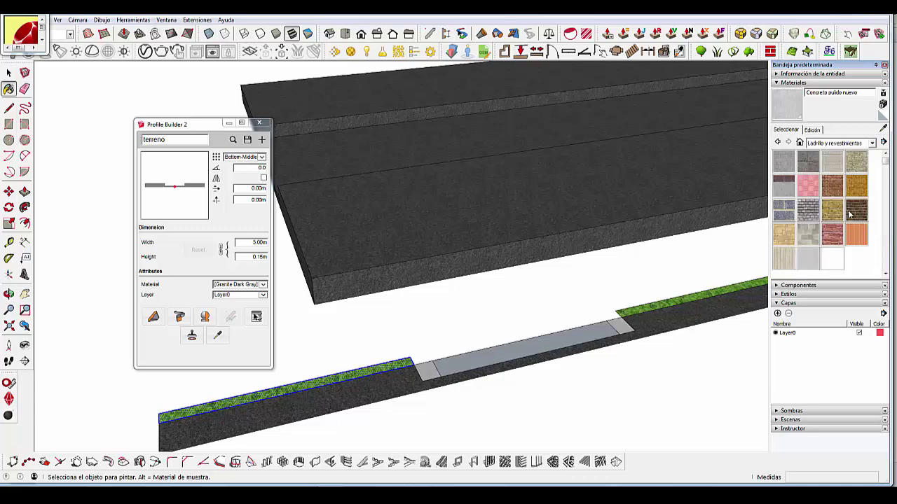
{"action": "scroll", "coordinate": [885, 164], "scroll_direction": "down", "scroll_amount": 1}
{"action": "scroll", "coordinate": [885, 157], "scroll_direction": "up", "scroll_amount": 1}
Paint the grey middle strip with Bloque de concreto gris de 8x8.
{"action": "left_click", "coordinate": [783, 163]}
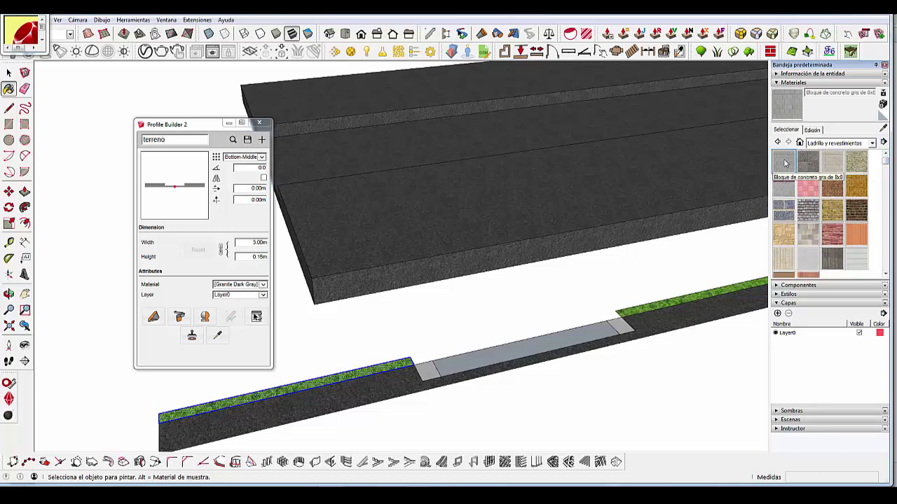
{"action": "left_click", "coordinate": [597, 335]}
{"action": "middle_click_drag", "start_coordinate": [599, 323], "coordinate": [490, 348]}
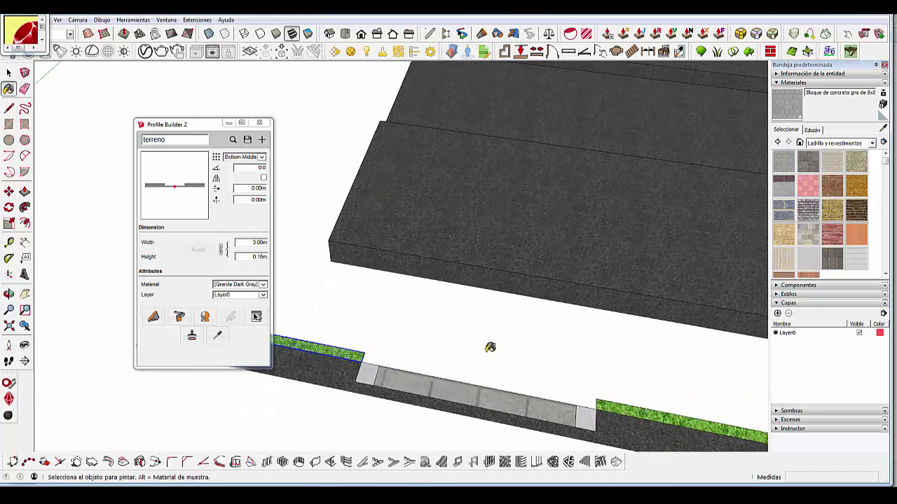
{"action": "scroll", "coordinate": [826, 224], "scroll_direction": "down", "scroll_amount": 5}
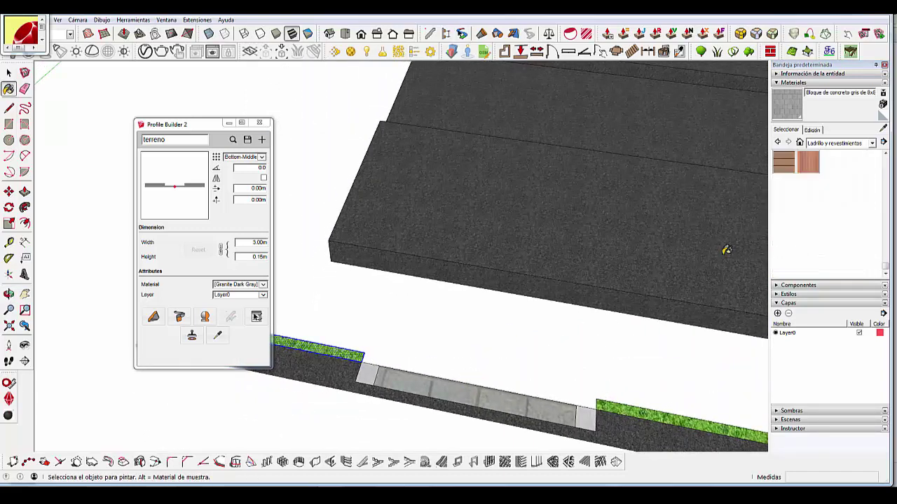
{"action": "scroll", "coordinate": [792, 271], "scroll_direction": "up", "scroll_amount": 5}
{"action": "mouse_move", "coordinate": [605, 261]}
{"action": "middle_mouse_down"}
{"action": "mouse_move", "coordinate": [499, 314]}
{"action": "mouse_move", "coordinate": [436, 361]}
{"action": "middle_mouse_up"}
{"action": "scroll", "coordinate": [436, 361], "scroll_direction": "down", "scroll_amount": 3}
{"action": "scroll", "coordinate": [436, 362], "scroll_direction": "down", "scroll_amount": 3}
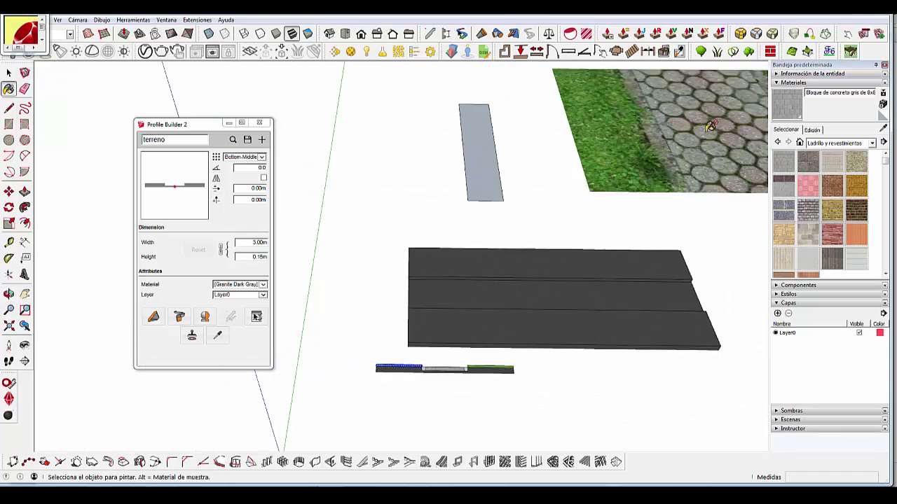
{"action": "scroll", "coordinate": [475, 339], "scroll_direction": "up", "scroll_amount": 1}
{"action": "scroll", "coordinate": [410, 406], "scroll_direction": "up", "scroll_amount": 2}
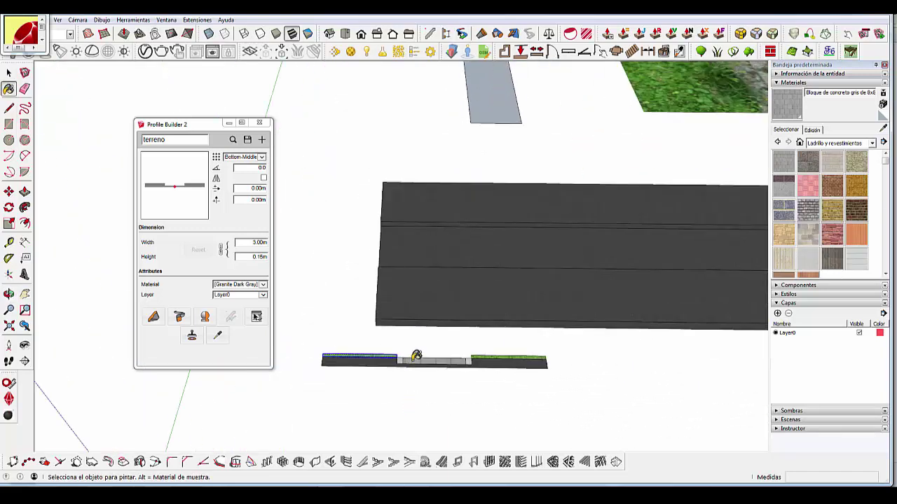
{"action": "scroll", "coordinate": [415, 356], "scroll_direction": "up", "scroll_amount": 2}
{"action": "scroll", "coordinate": [410, 365], "scroll_direction": "up", "scroll_amount": 2}
{"action": "scroll", "coordinate": [499, 373], "scroll_direction": "down", "scroll_amount": 3}
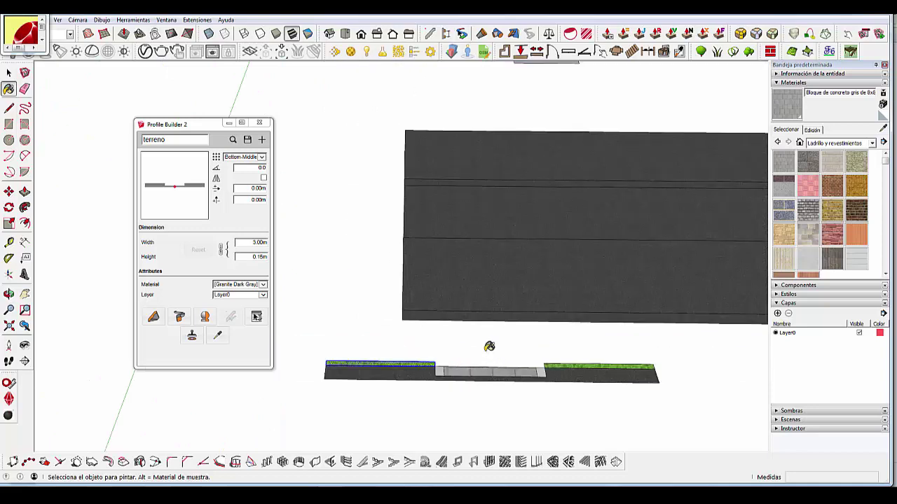
{"action": "middle_click_drag", "start_coordinate": [486, 344], "coordinate": [594, 266]}
{"action": "left_click", "coordinate": [7, 73]}
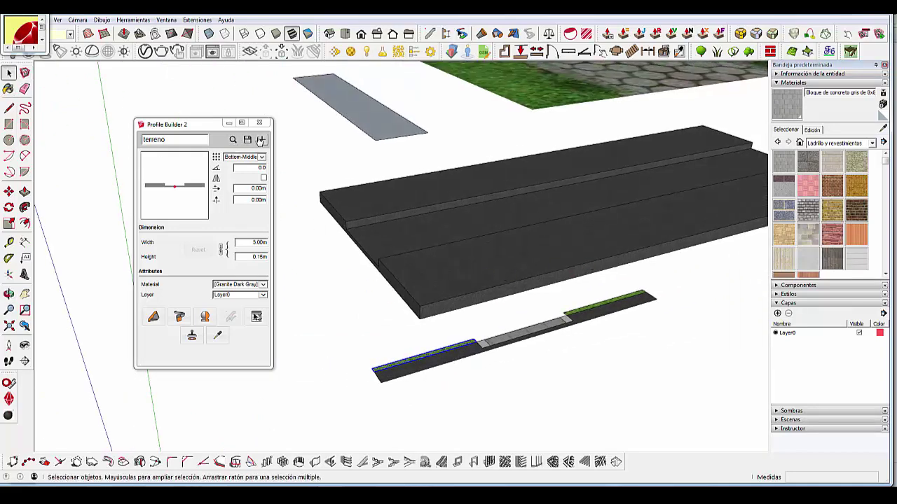
Create a new profile named vegetacion1 anchored at its Bottom-Right corner.
{"action": "left_click", "coordinate": [260, 140]}
{"action": "type", "text": "vegetacion1"}
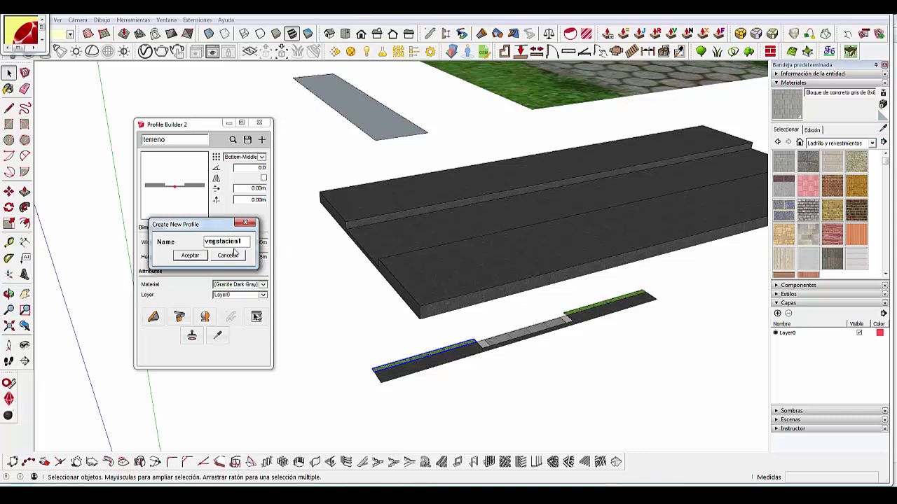
{"action": "left_click", "coordinate": [182, 255]}
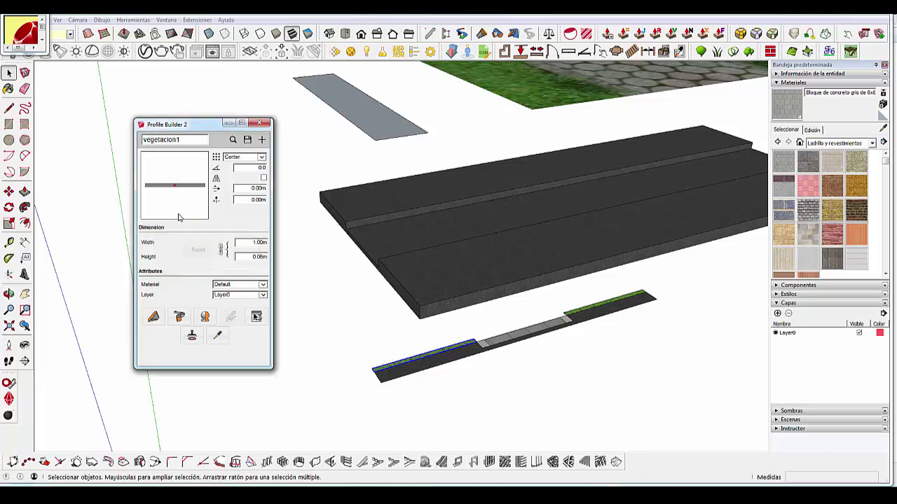
{"action": "left_click", "coordinate": [261, 158]}
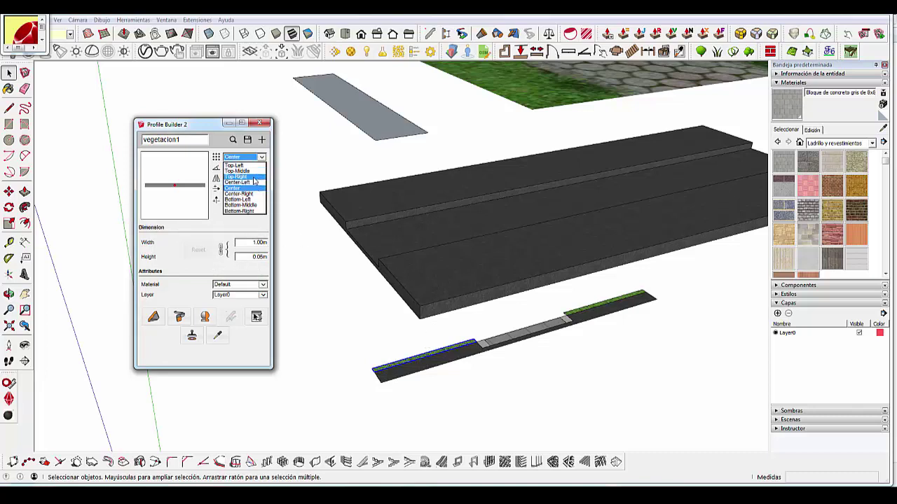
{"action": "left_click", "coordinate": [256, 210]}
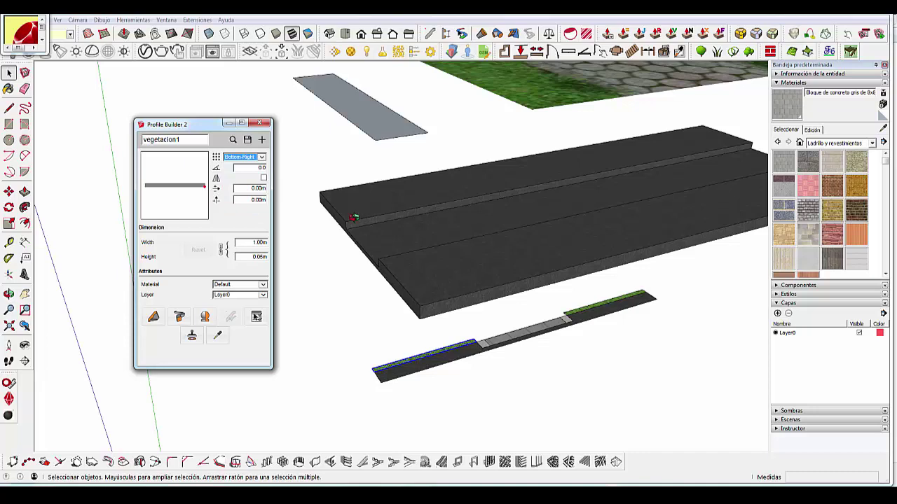
{"action": "scroll", "coordinate": [354, 218], "scroll_direction": "up", "scroll_amount": 2}
{"action": "scroll", "coordinate": [303, 218], "scroll_direction": "up", "scroll_amount": 3}
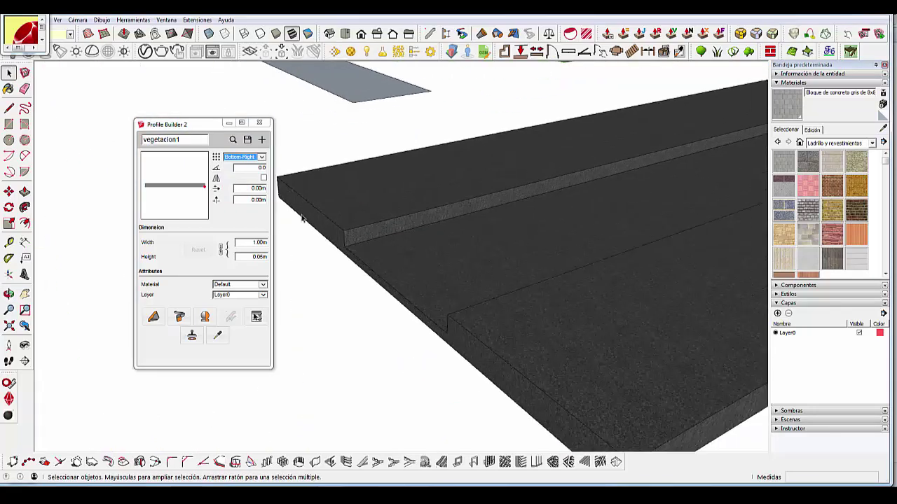
Build a first vegetacion1 member from the slab corner along its edge.
{"action": "left_click", "coordinate": [154, 317]}
{"action": "left_click", "coordinate": [344, 230]}
{"action": "scroll", "coordinate": [329, 252], "scroll_direction": "down", "scroll_amount": 3}
{"action": "scroll", "coordinate": [308, 281], "scroll_direction": "down", "scroll_amount": 2}
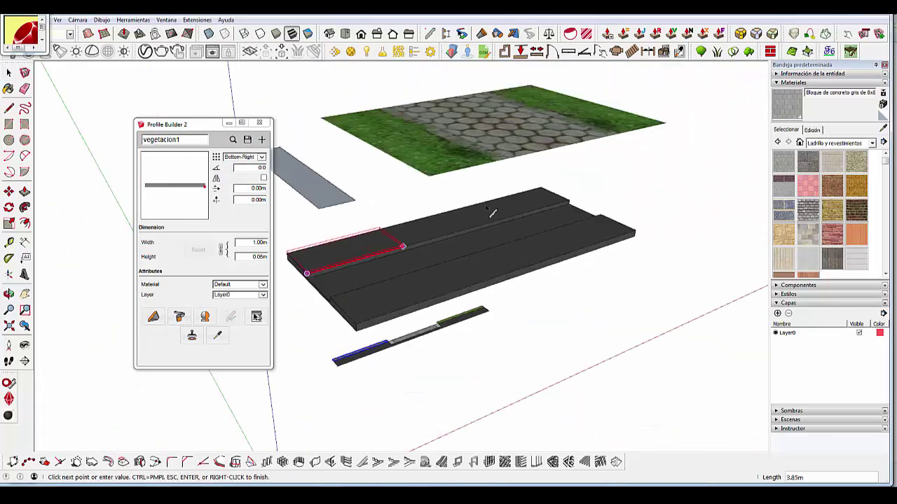
{"action": "left_click", "coordinate": [566, 202]}
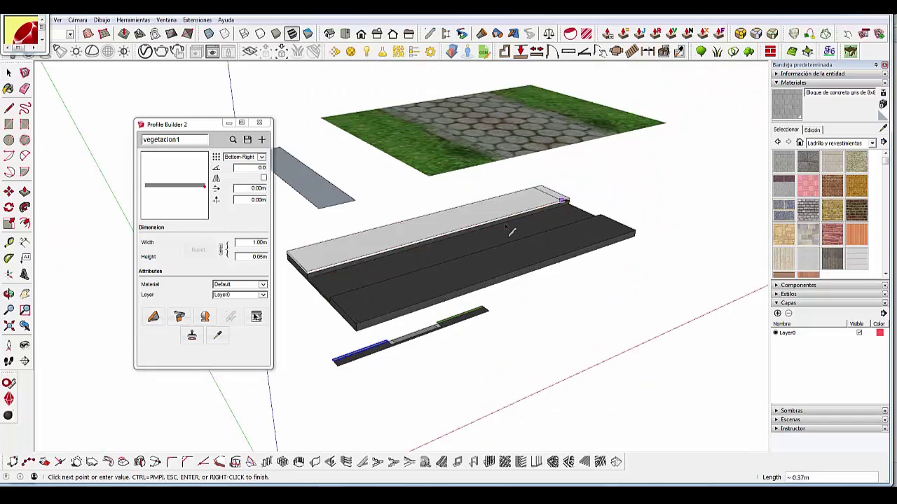
{"action": "key", "text": "Return"}
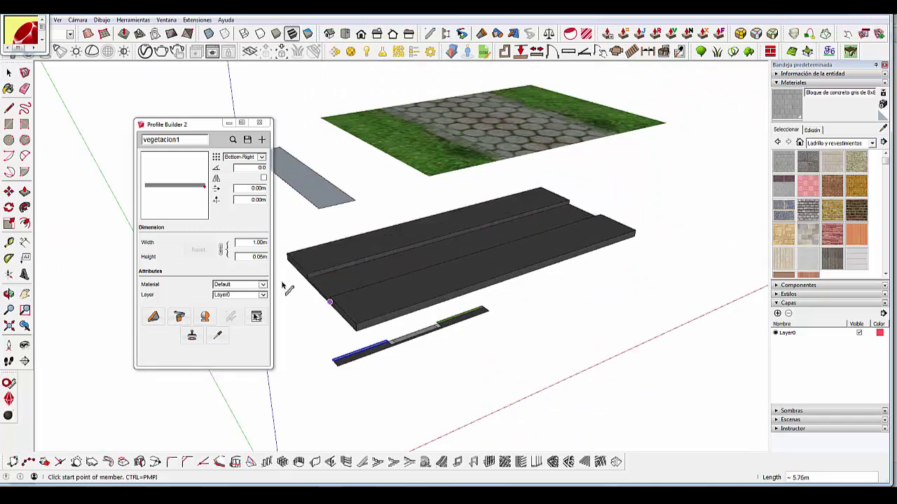
Set the profile material to Grass Dark Green and build grass strips along both road edges.
{"action": "left_click", "coordinate": [245, 285]}
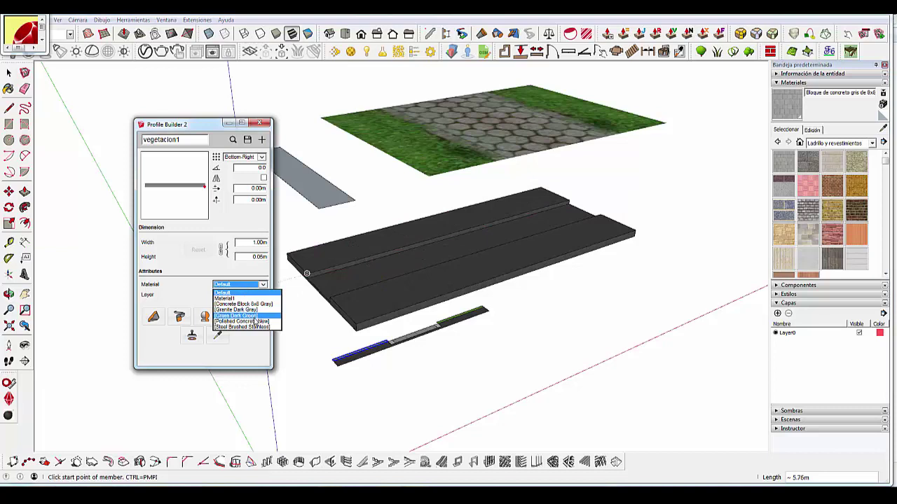
{"action": "left_click", "coordinate": [255, 317]}
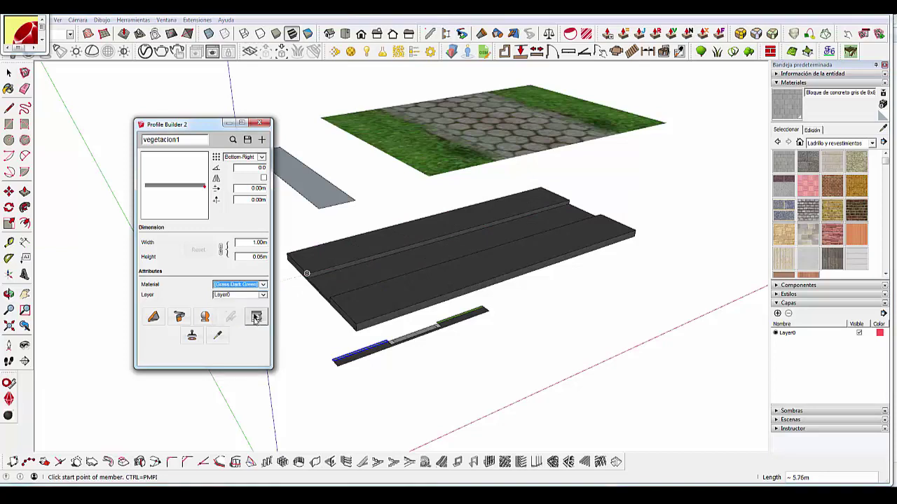
{"action": "left_click", "coordinate": [307, 274]}
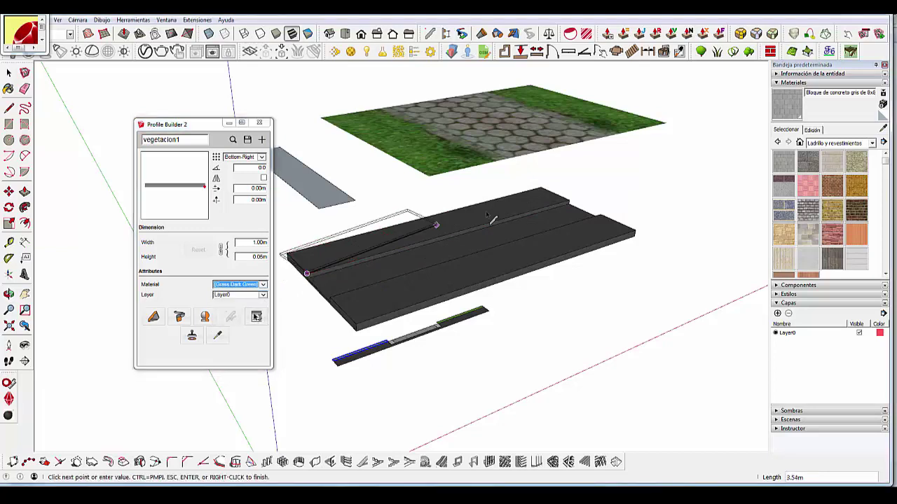
{"action": "left_click", "coordinate": [569, 202]}
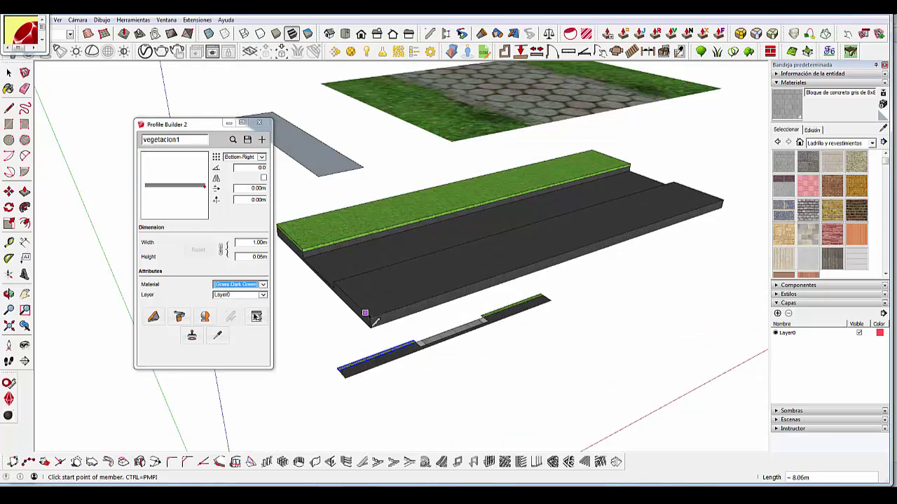
{"action": "left_click", "coordinate": [369, 314]}
{"action": "double_click", "coordinate": [727, 204]}
{"action": "left_click", "coordinate": [370, 319]}
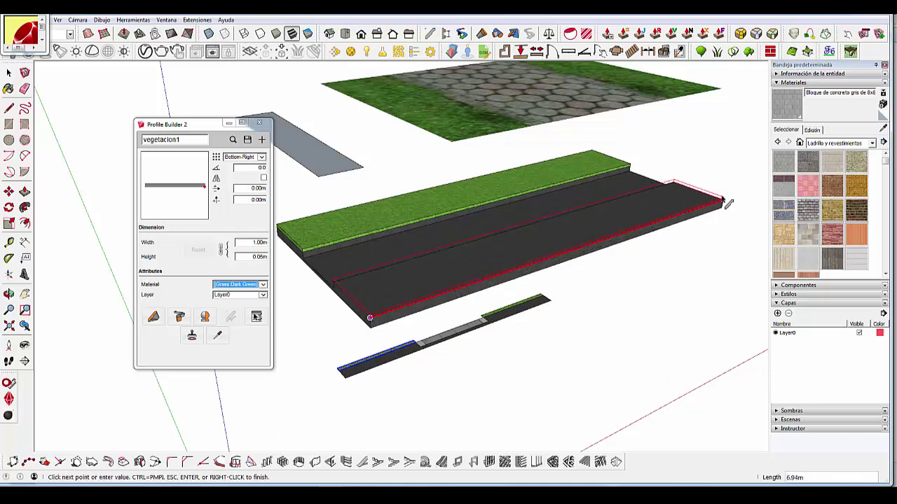
{"action": "left_click", "coordinate": [723, 203]}
{"action": "left_click", "coordinate": [8, 72]}
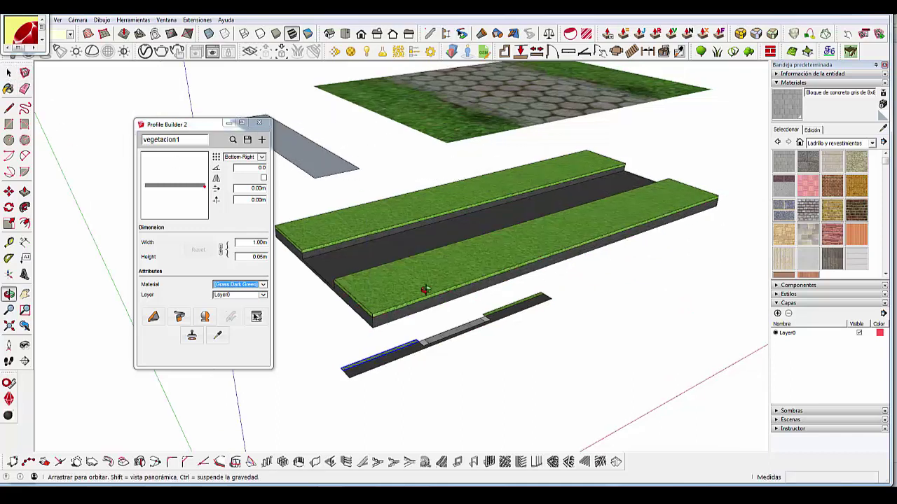
{"action": "middle_click_drag", "start_coordinate": [420, 290], "coordinate": [341, 314]}
{"action": "scroll", "coordinate": [342, 314], "scroll_direction": "up", "scroll_amount": 2}
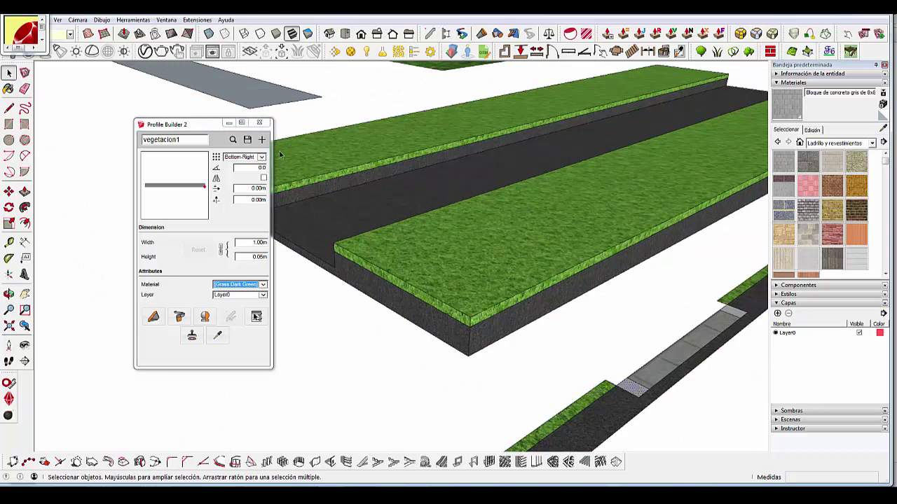
Create the 0.06 × 0.10 m bordillo10x6cm profile in Polished Concrete, anchored Bottom-Left.
{"action": "left_click", "coordinate": [262, 140]}
{"action": "type", "text": "erdillo10x8cm"}
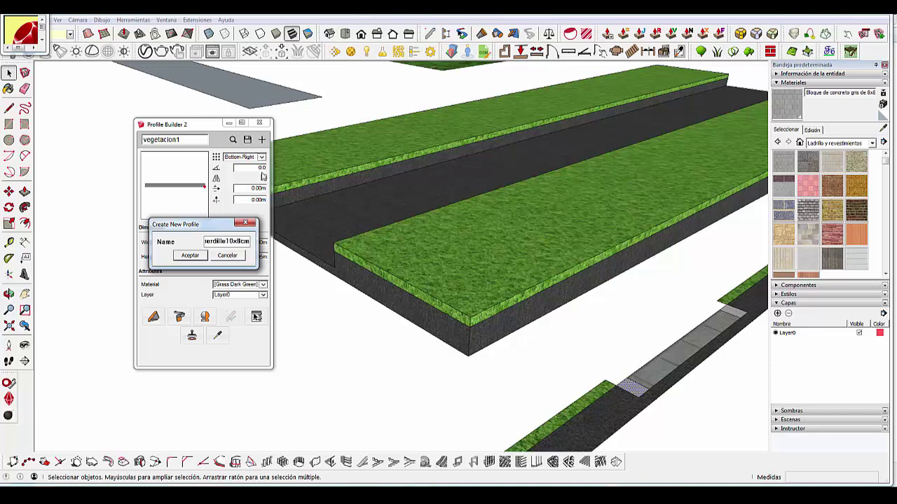
{"action": "left_click", "coordinate": [189, 255]}
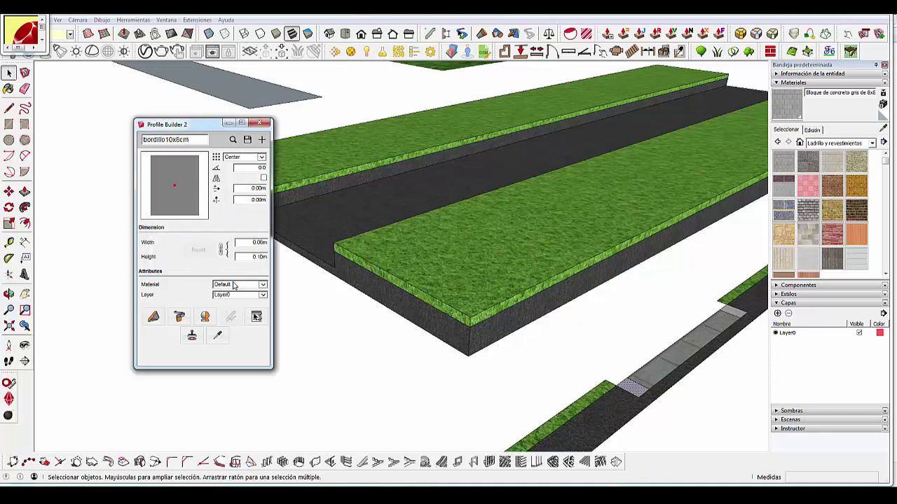
{"action": "left_click", "coordinate": [235, 285]}
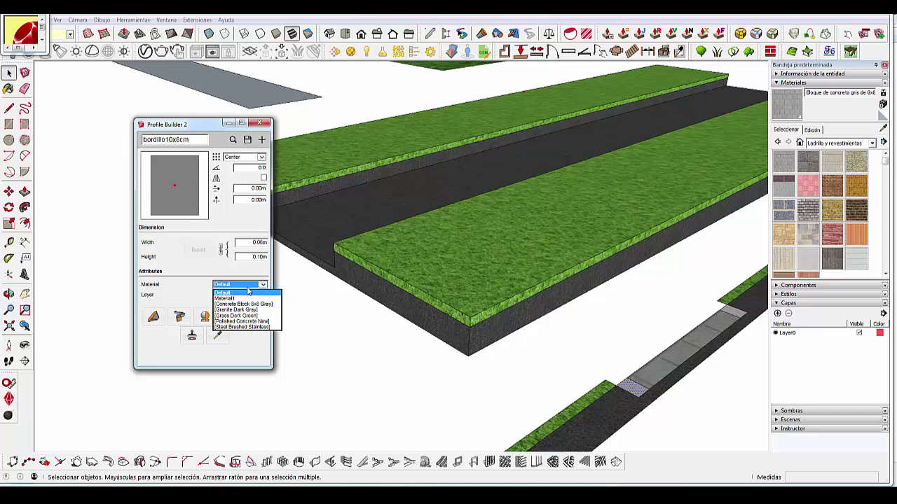
{"action": "left_click", "coordinate": [258, 322]}
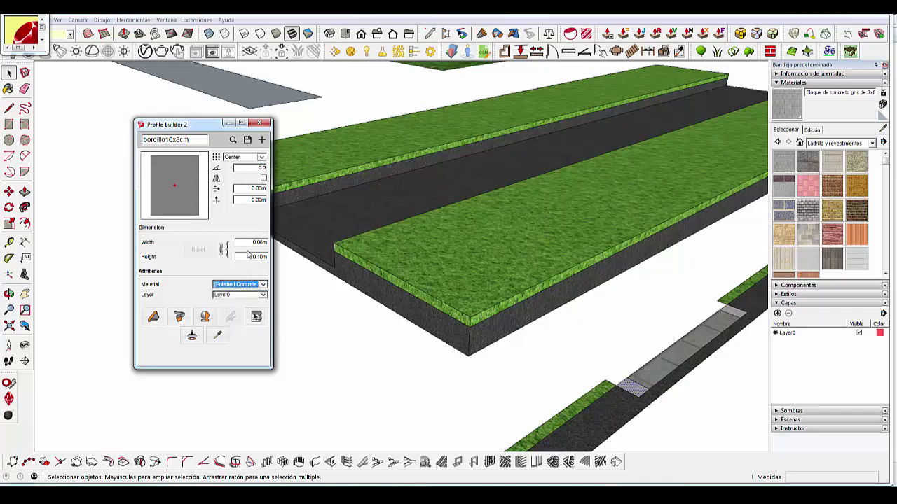
{"action": "left_click", "coordinate": [256, 158]}
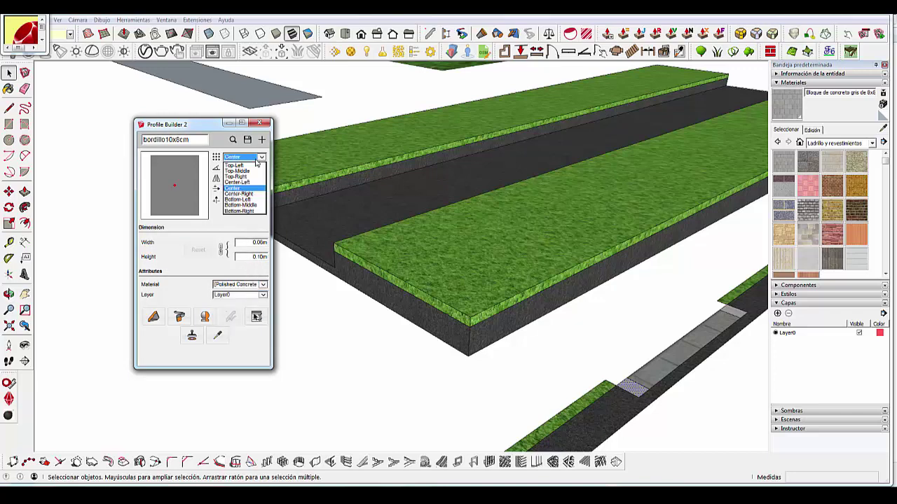
{"action": "left_click", "coordinate": [239, 199]}
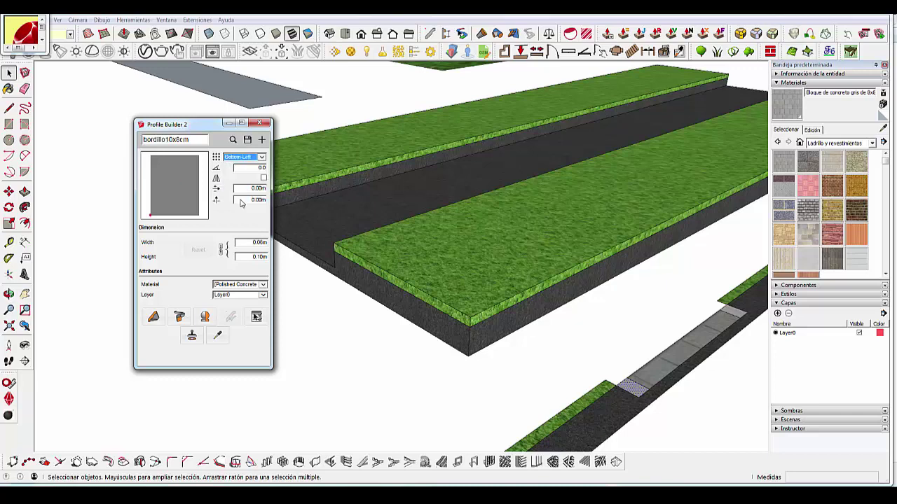
Build a bordillo10x6cm curb along the left road edge, front corner to far end.
{"action": "left_click", "coordinate": [154, 317]}
{"action": "scroll", "coordinate": [539, 247], "scroll_direction": "down", "scroll_amount": 2}
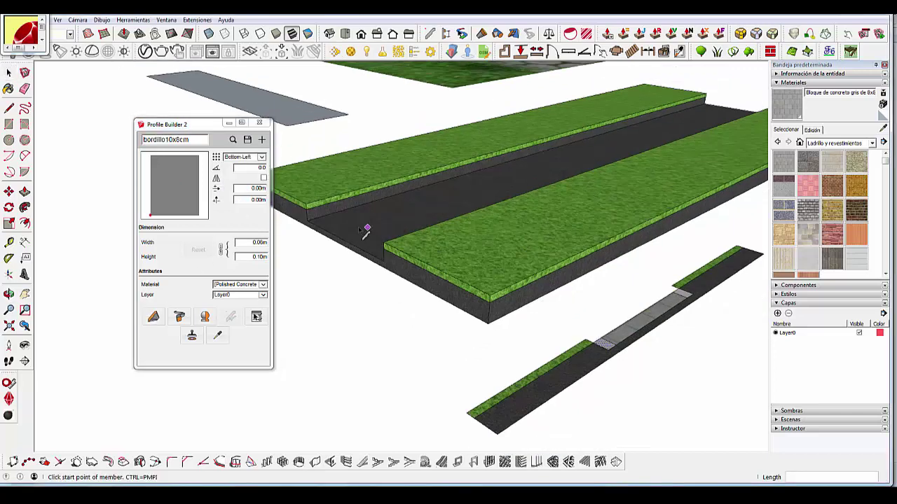
{"action": "left_click", "coordinate": [306, 221]}
{"action": "scroll", "coordinate": [420, 198], "scroll_direction": "down", "scroll_amount": 2}
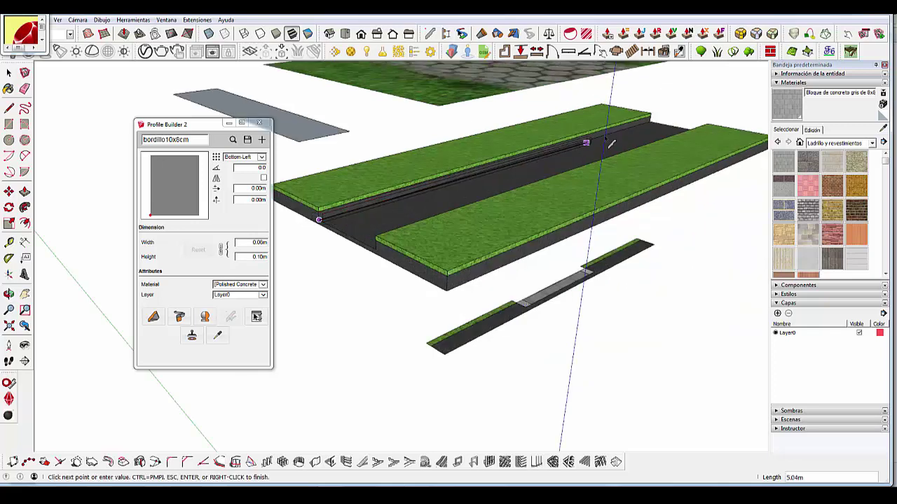
{"action": "left_click", "coordinate": [655, 125]}
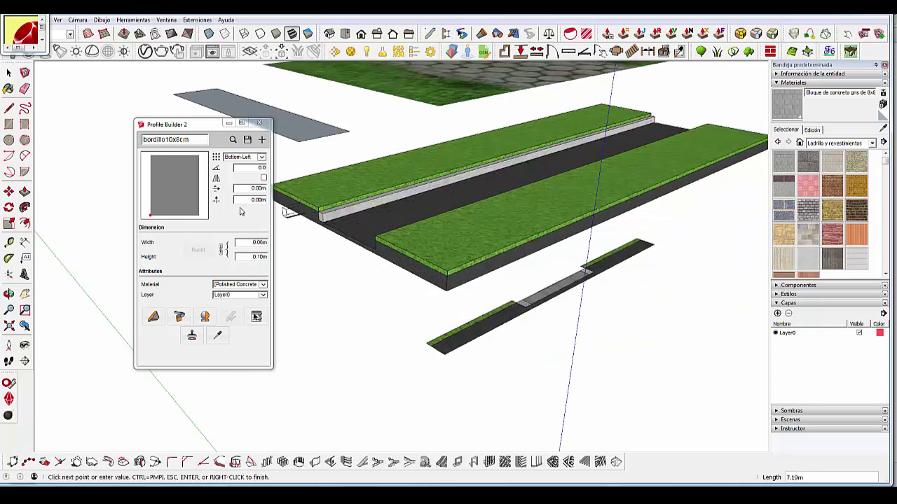
Re-anchor the curb profile Bottom-Right and build the second curb along the right edge.
{"action": "left_click", "coordinate": [260, 157]}
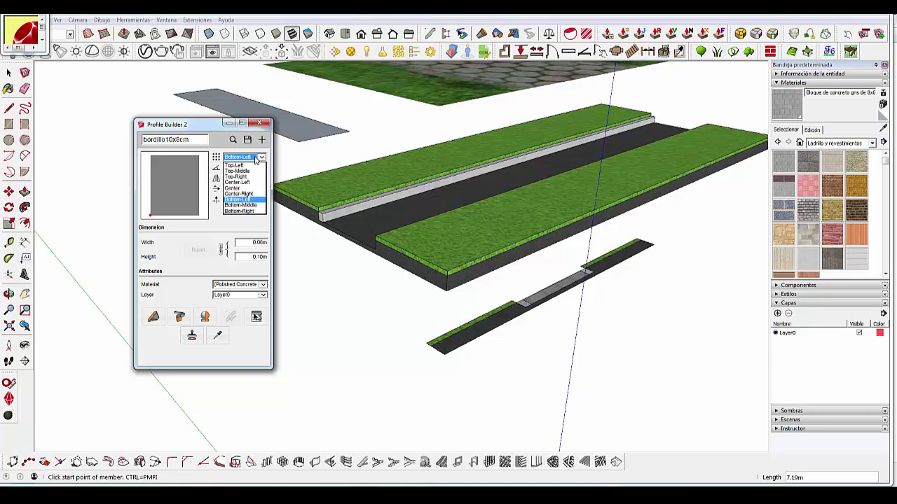
{"action": "left_click", "coordinate": [247, 211]}
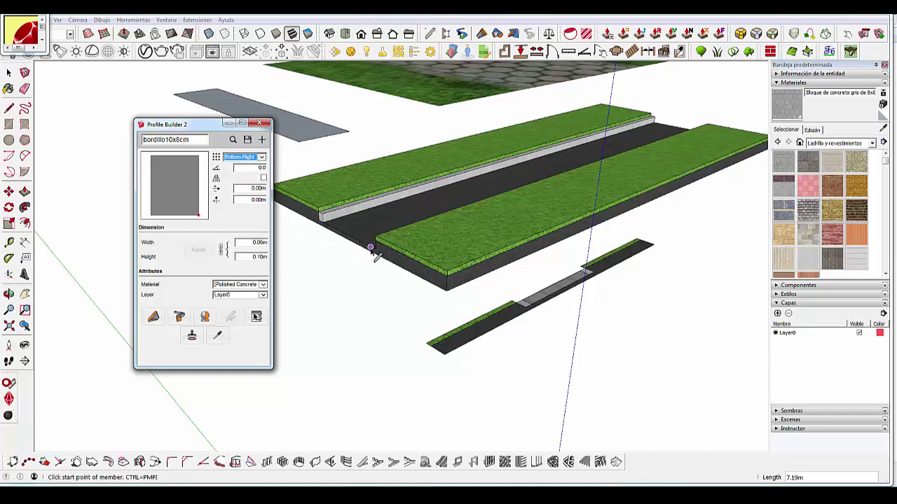
{"action": "left_click", "coordinate": [370, 248]}
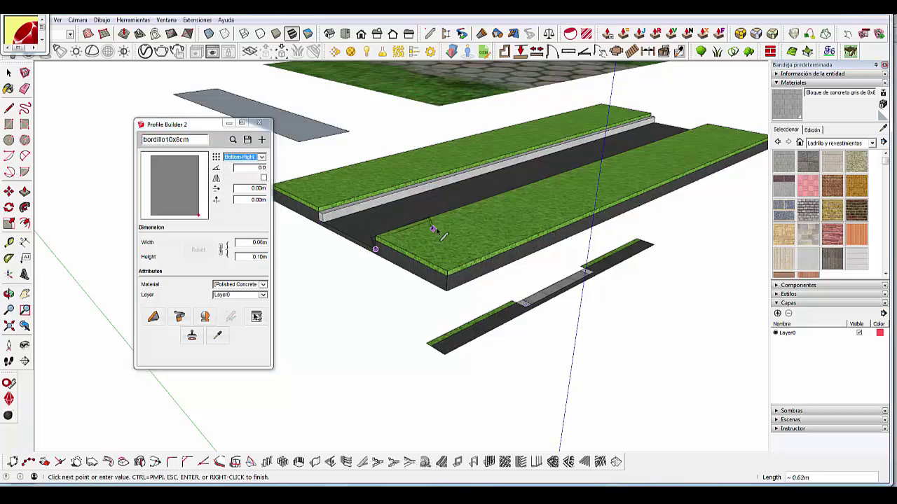
{"action": "scroll", "coordinate": [376, 243], "scroll_direction": "up", "scroll_amount": 2}
{"action": "middle_click_drag", "start_coordinate": [376, 242], "coordinate": [646, 250]}
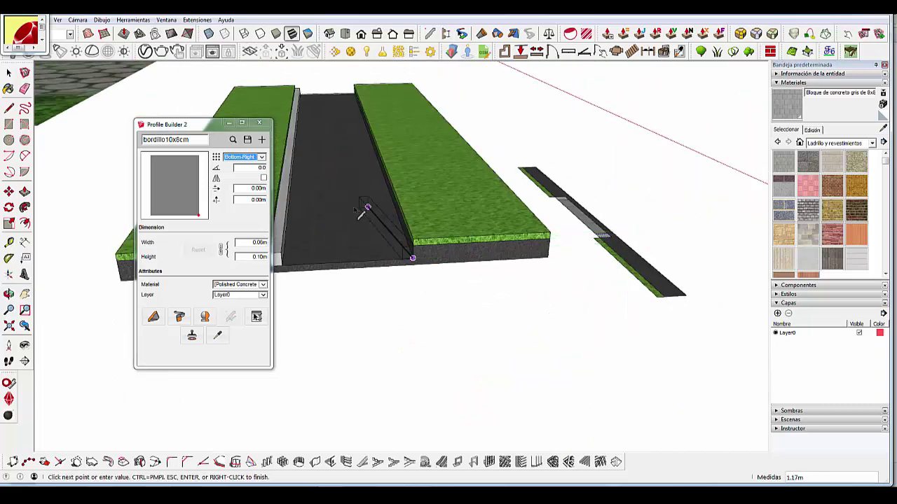
{"action": "scroll", "coordinate": [440, 275], "scroll_direction": "down", "scroll_amount": 2}
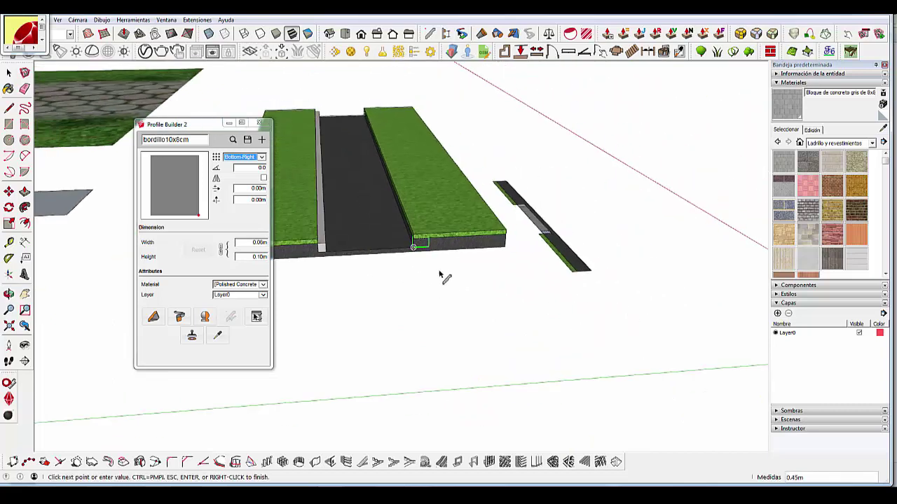
{"action": "left_click", "coordinate": [362, 112]}
{"action": "key", "text": "space"}
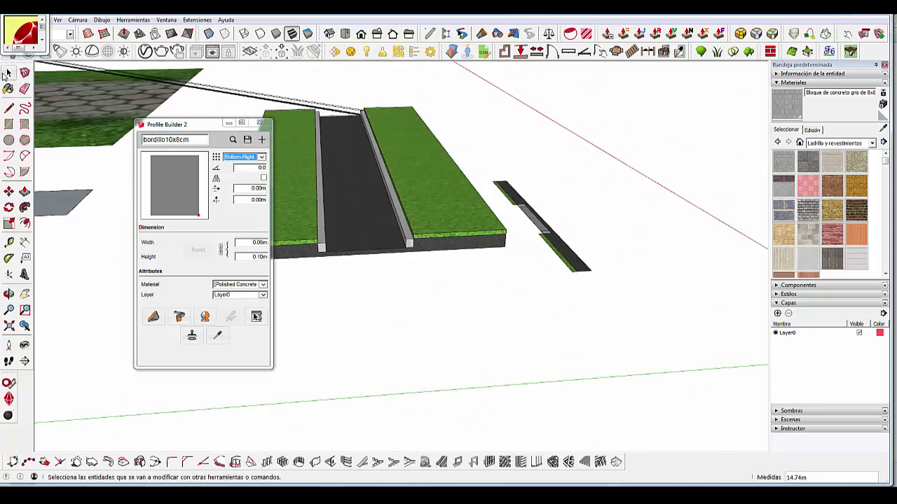
{"action": "middle_click_drag", "start_coordinate": [500, 278], "coordinate": [289, 259]}
{"action": "scroll", "coordinate": [315, 253], "scroll_direction": "up", "scroll_amount": 3}
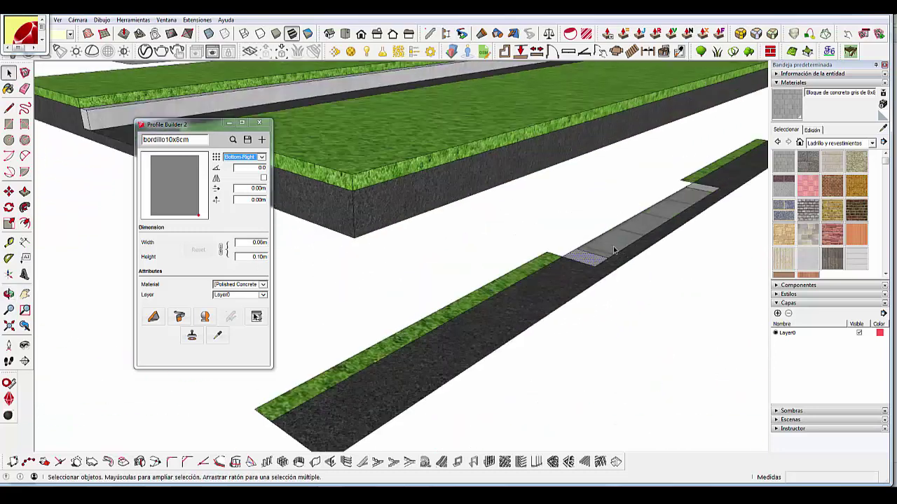
Start a line across the paved strip, then begin a new profile named sendero04x10.
{"action": "left_click", "coordinate": [245, 158]}
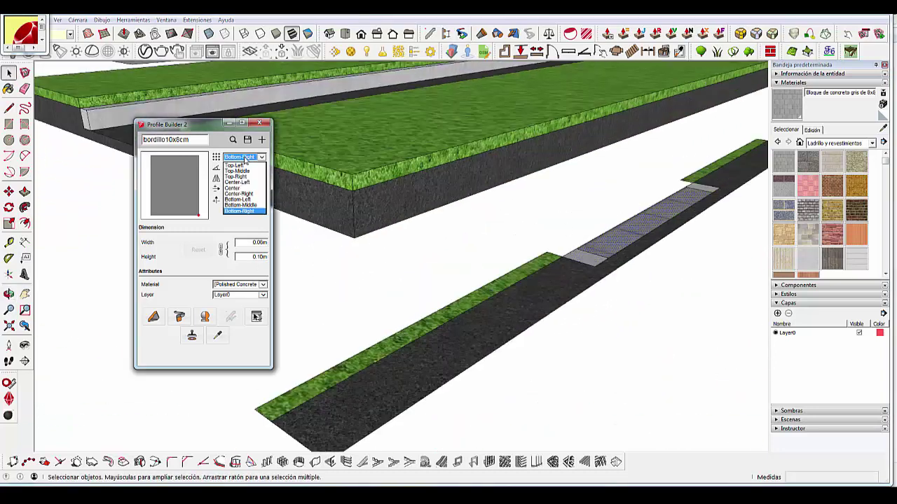
{"action": "left_click", "coordinate": [261, 140]}
{"action": "type", "text": "sendero"}
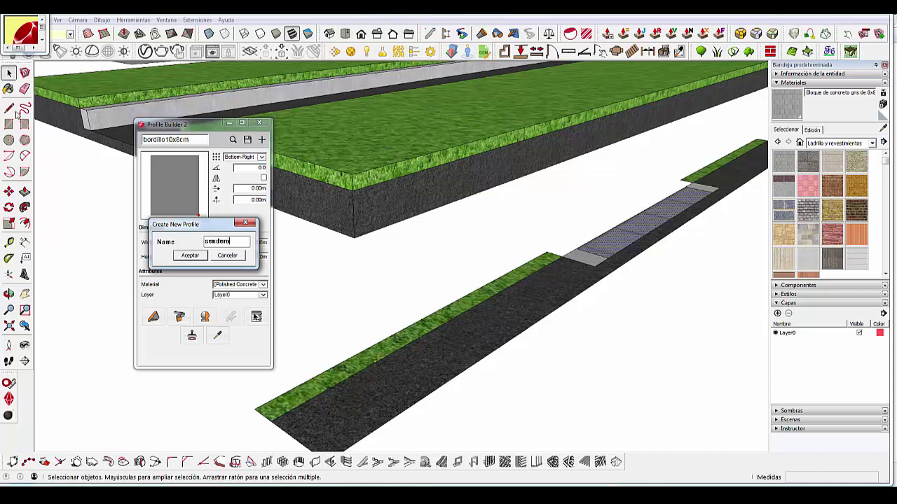
{"action": "key", "text": "Return"}
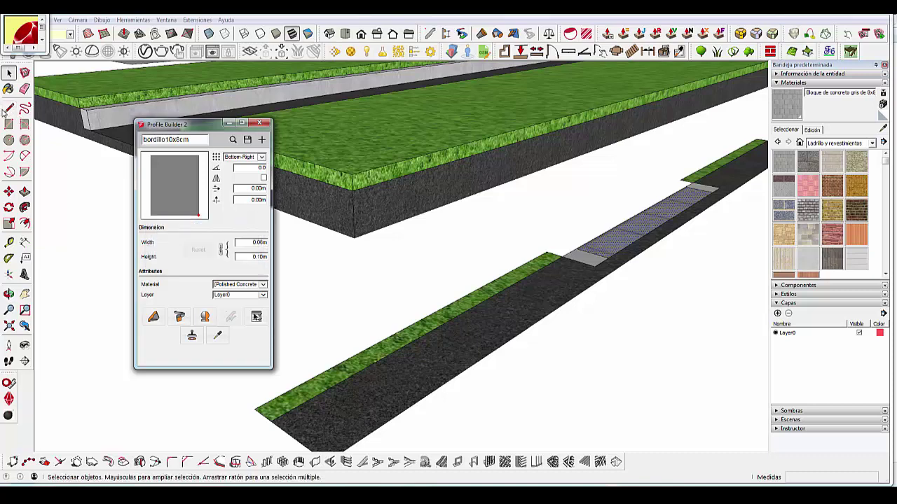
{"action": "key", "text": "l"}
{"action": "left_click", "coordinate": [575, 248]}
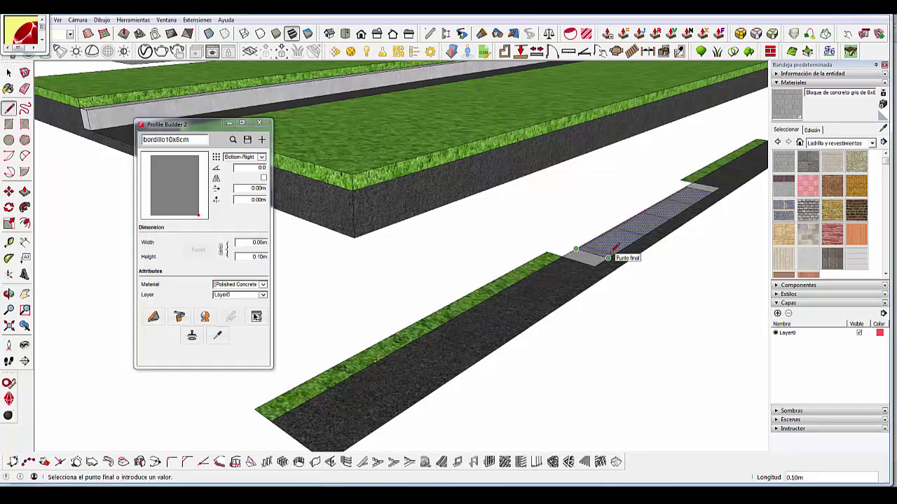
{"action": "left_click", "coordinate": [261, 140]}
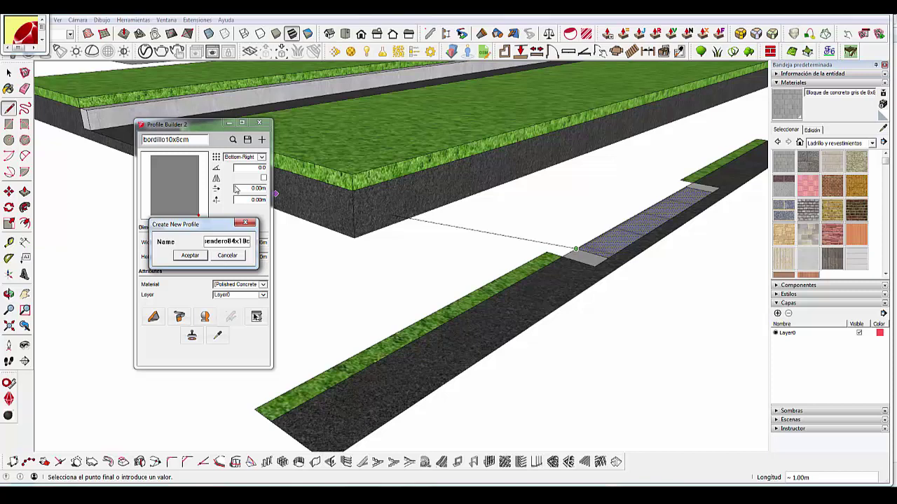
Confirm the sendero04x10cm path profile with gray Concrete Block material, anchored Bottom-Middle.
{"action": "left_click", "coordinate": [185, 256]}
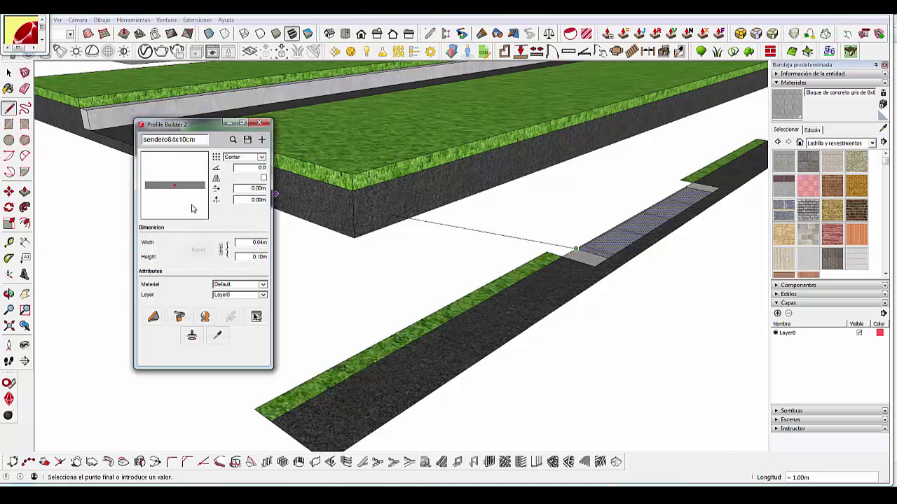
{"action": "left_click", "coordinate": [254, 285]}
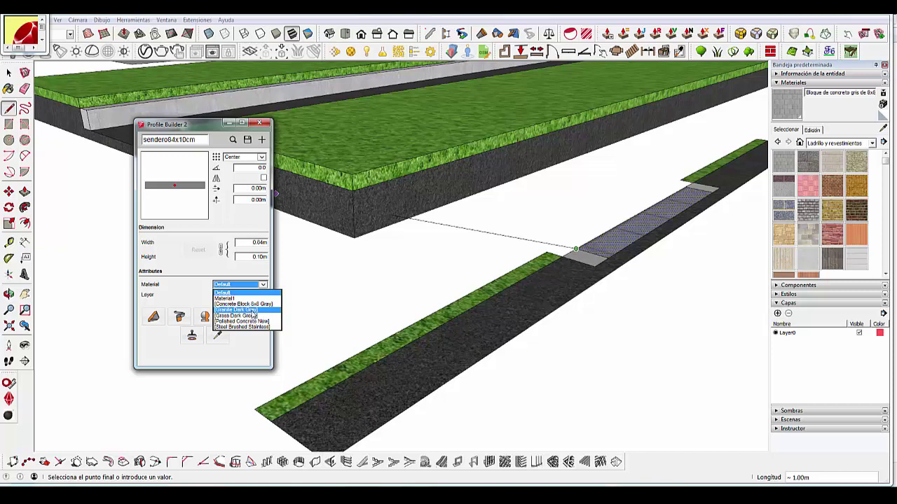
{"action": "left_click", "coordinate": [252, 304]}
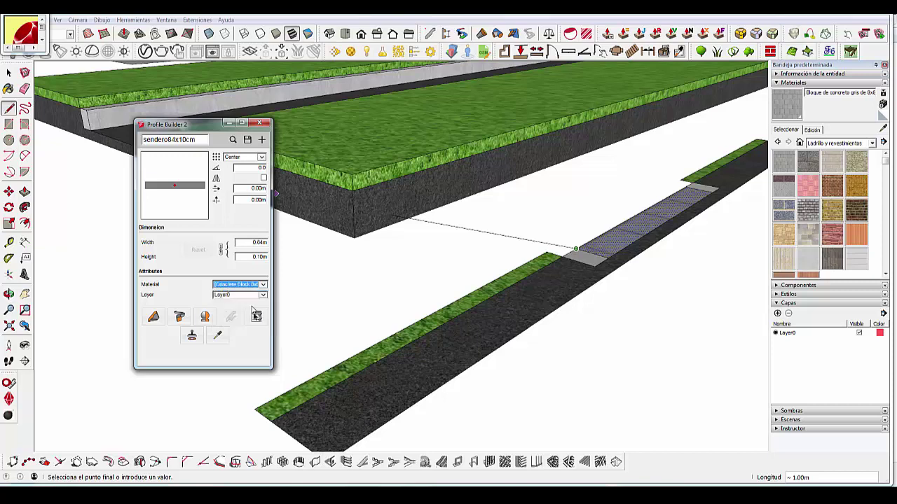
{"action": "left_click", "coordinate": [253, 157]}
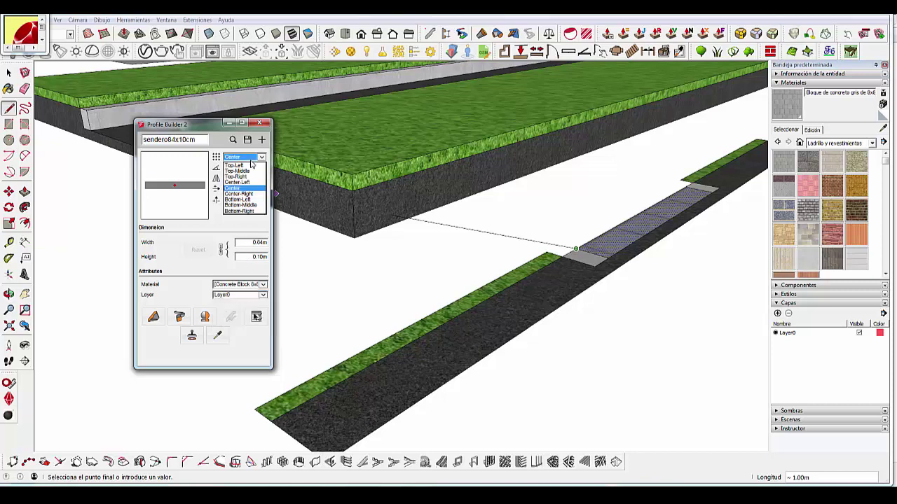
{"action": "left_click", "coordinate": [253, 205]}
{"action": "left_click", "coordinate": [162, 320]}
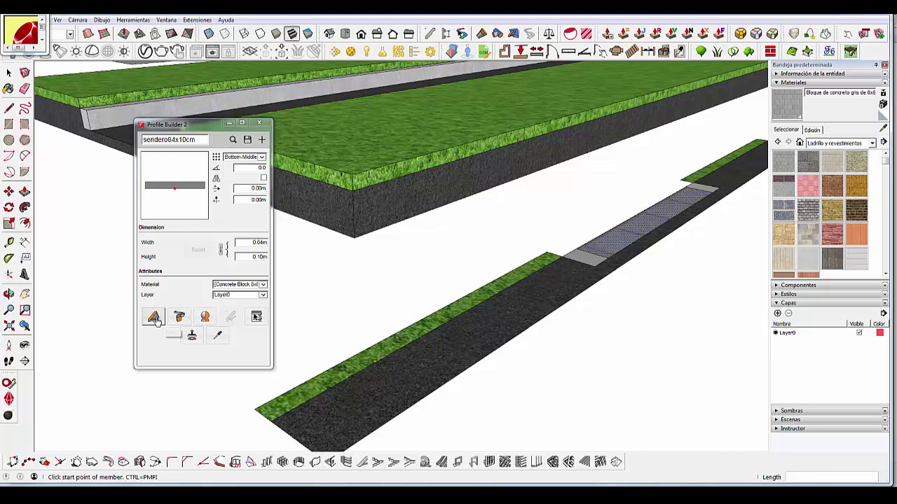
Lay the sendero path member from the road's near end to its far end.
{"action": "left_click", "coordinate": [230, 123]}
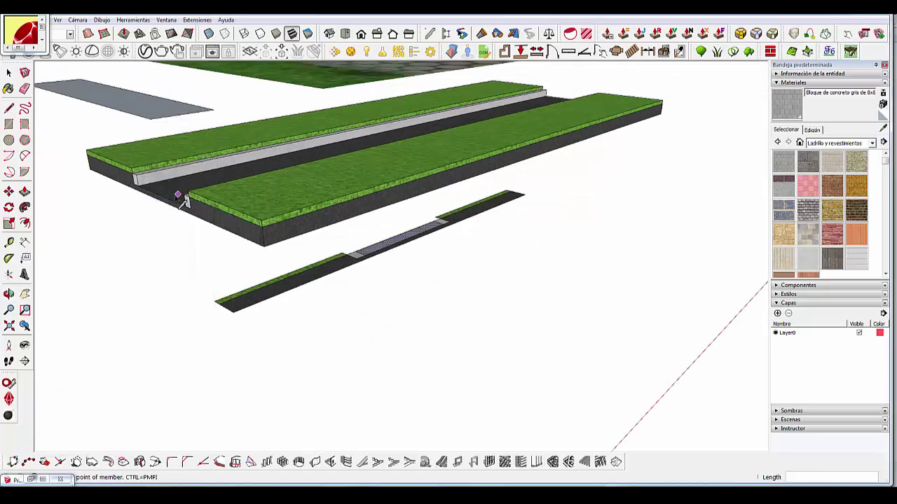
{"action": "left_click", "coordinate": [162, 198]}
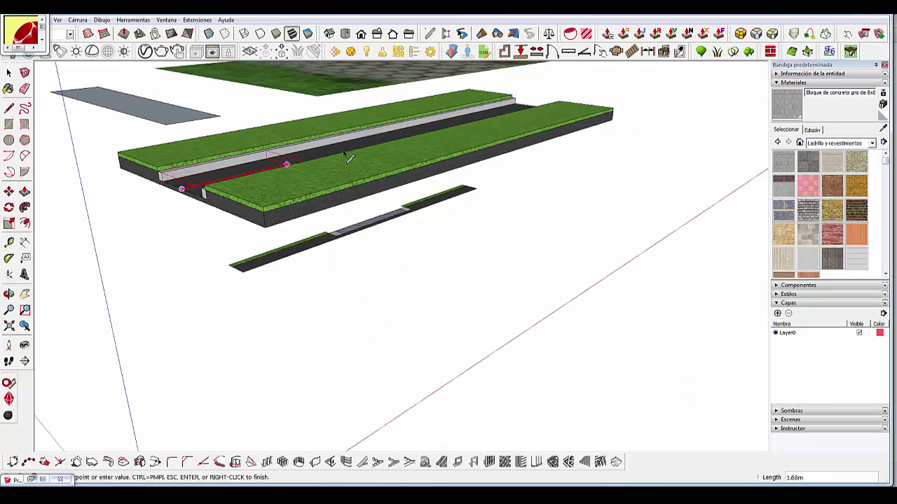
{"action": "mouse_move", "coordinate": [417, 146]}
{"action": "middle_mouse_down"}
{"action": "mouse_move", "coordinate": [123, 210]}
{"action": "mouse_move", "coordinate": [599, 203]}
{"action": "middle_mouse_up"}
{"action": "scroll", "coordinate": [123, 210], "scroll_direction": "down", "scroll_amount": 3}
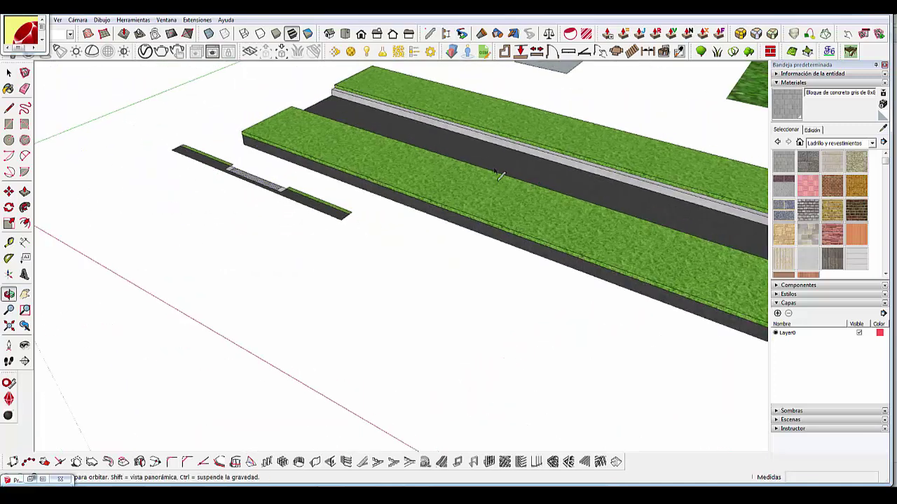
{"action": "left_click", "coordinate": [651, 240]}
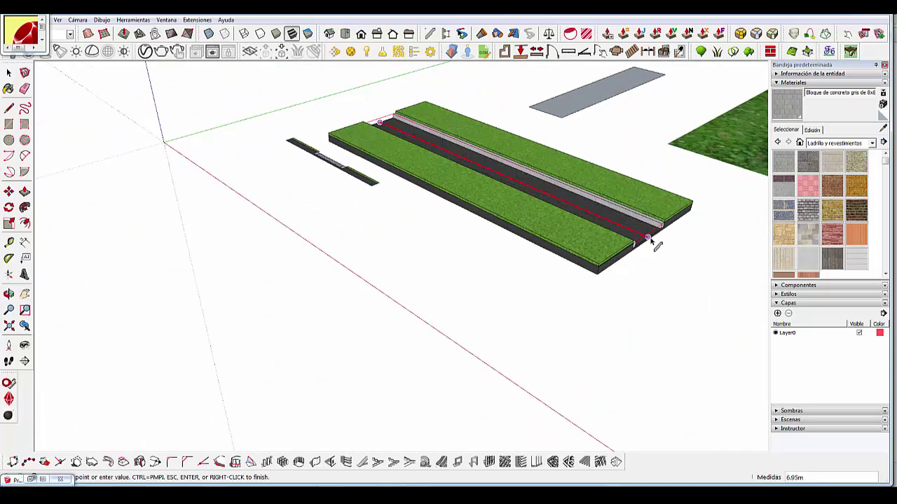
{"action": "mouse_move", "coordinate": [644, 240]}
{"action": "middle_mouse_down"}
{"action": "mouse_move", "coordinate": [594, 182]}
{"action": "mouse_move", "coordinate": [176, 110]}
{"action": "middle_mouse_up"}
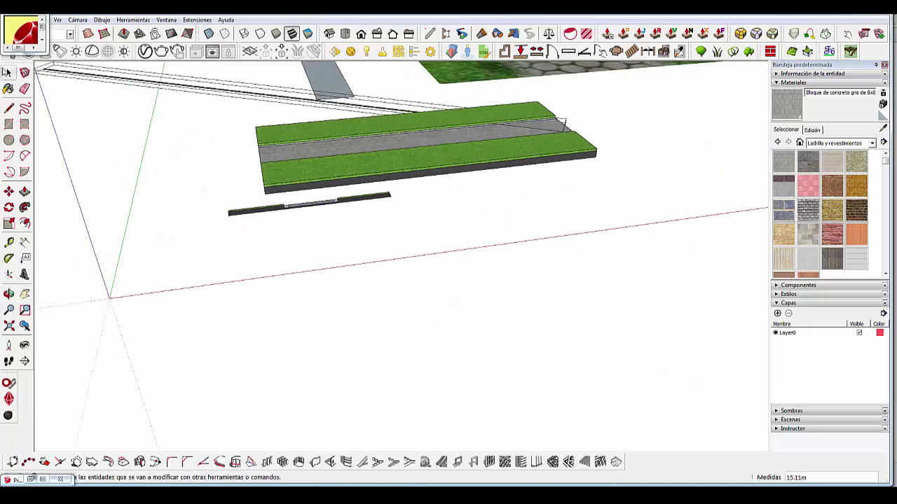
{"action": "middle_click_drag", "start_coordinate": [64, 115], "coordinate": [545, 149]}
{"action": "key", "text": "space"}
{"action": "scroll", "coordinate": [420, 176], "scroll_direction": "up", "scroll_amount": 3}
{"action": "scroll", "coordinate": [360, 200], "scroll_direction": "up", "scroll_amount": 3}
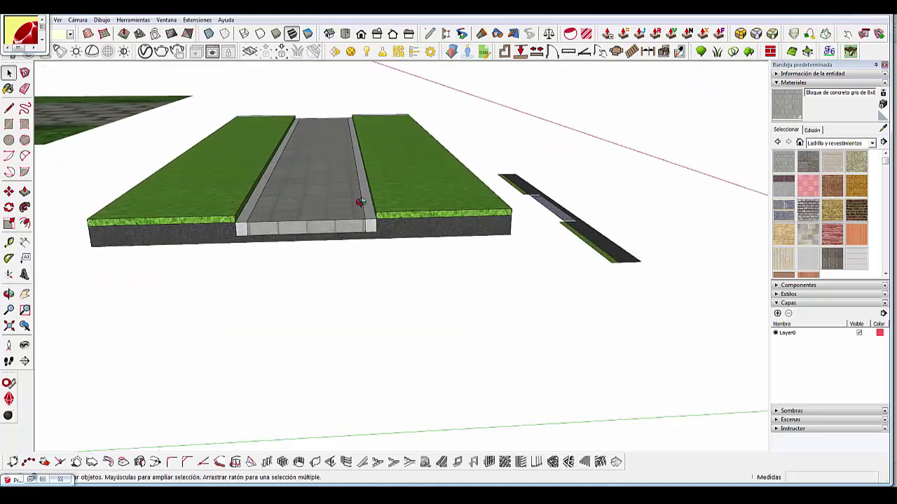
{"action": "scroll", "coordinate": [294, 169], "scroll_direction": "up", "scroll_amount": 3}
{"action": "scroll", "coordinate": [280, 245], "scroll_direction": "up", "scroll_amount": 3}
{"action": "scroll", "coordinate": [316, 371], "scroll_direction": "down", "scroll_amount": 5}
Delete the small loose path strip lying beside the road block.
{"action": "middle_click_drag", "start_coordinate": [316, 371], "coordinate": [255, 273]}
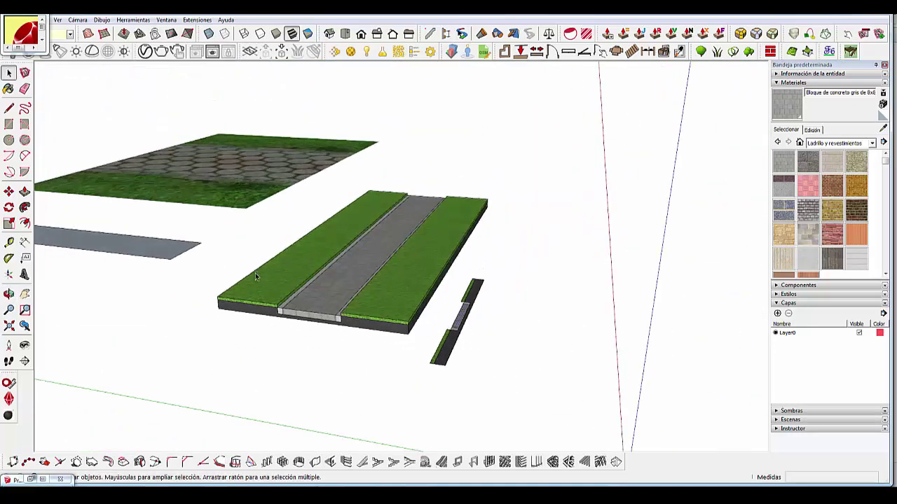
{"action": "scroll", "coordinate": [255, 273], "scroll_direction": "up", "scroll_amount": 2}
{"action": "scroll", "coordinate": [264, 291], "scroll_direction": "up", "scroll_amount": 2}
{"action": "mouse_move", "coordinate": [222, 348]}
{"action": "middle_mouse_down"}
{"action": "mouse_move", "coordinate": [306, 305]}
{"action": "mouse_move", "coordinate": [495, 362]}
{"action": "mouse_move", "coordinate": [422, 338]}
{"action": "mouse_move", "coordinate": [213, 321]}
{"action": "middle_mouse_up"}
{"action": "left_click", "coordinate": [511, 360]}
{"action": "key", "text": "Delete"}
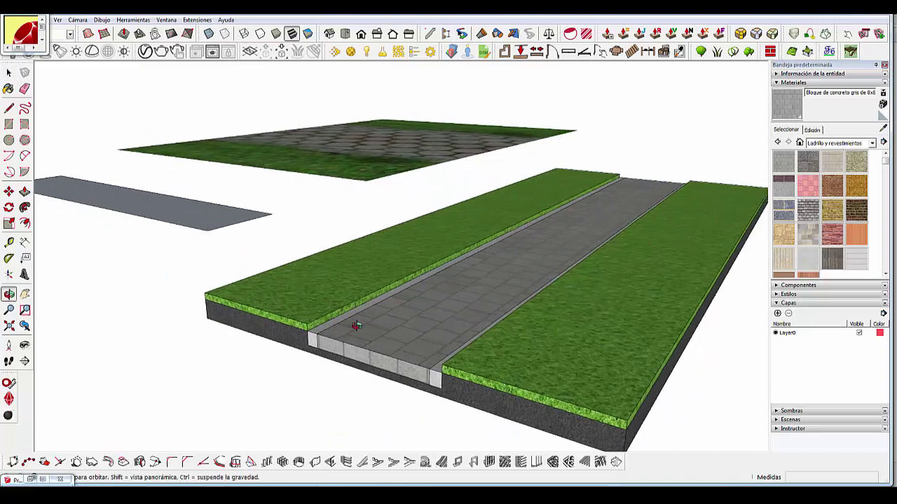
Drag the Grass (23) image from the PACK TEXTURAS HIERBA folder into the model.
{"action": "middle_click_drag", "start_coordinate": [355, 327], "coordinate": [470, 310]}
{"action": "scroll", "coordinate": [470, 310], "scroll_direction": "up", "scroll_amount": 2}
{"action": "scroll", "coordinate": [553, 339], "scroll_direction": "up", "scroll_amount": 2}
{"action": "mouse_move", "coordinate": [553, 339]}
{"action": "middle_mouse_down"}
{"action": "mouse_move", "coordinate": [371, 342]}
{"action": "mouse_move", "coordinate": [333, 376]}
{"action": "mouse_move", "coordinate": [332, 304]}
{"action": "middle_mouse_up"}
{"action": "scroll", "coordinate": [332, 375], "scroll_direction": "down", "scroll_amount": 3}
{"action": "scroll", "coordinate": [327, 319], "scroll_direction": "down", "scroll_amount": 2}
{"action": "scroll", "coordinate": [327, 320], "scroll_direction": "up", "scroll_amount": 3}
{"action": "scroll", "coordinate": [329, 382], "scroll_direction": "up", "scroll_amount": 2}
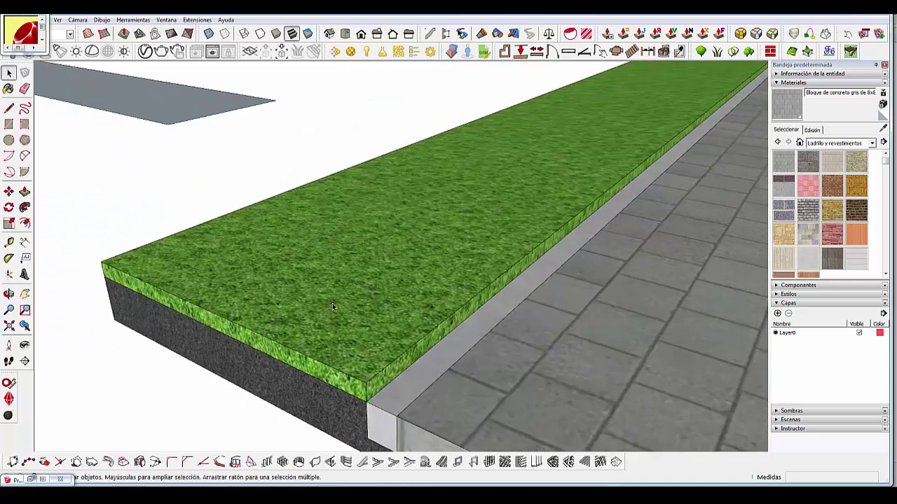
{"action": "scroll", "coordinate": [332, 303], "scroll_direction": "up", "scroll_amount": 2}
{"action": "scroll", "coordinate": [332, 303], "scroll_direction": "down", "scroll_amount": 2}
{"action": "scroll", "coordinate": [383, 361], "scroll_direction": "down", "scroll_amount": 1}
{"action": "scroll", "coordinate": [382, 360], "scroll_direction": "down", "scroll_amount": 3}
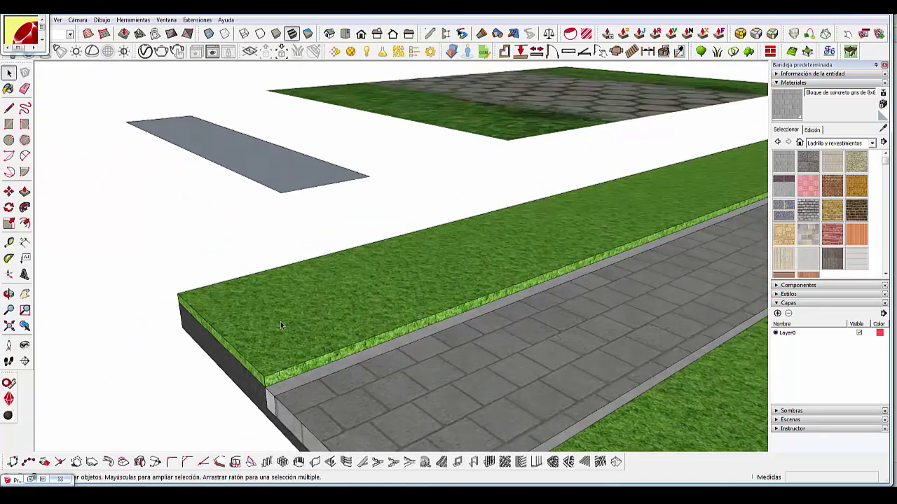
{"action": "scroll", "coordinate": [280, 321], "scroll_direction": "down", "scroll_amount": 3}
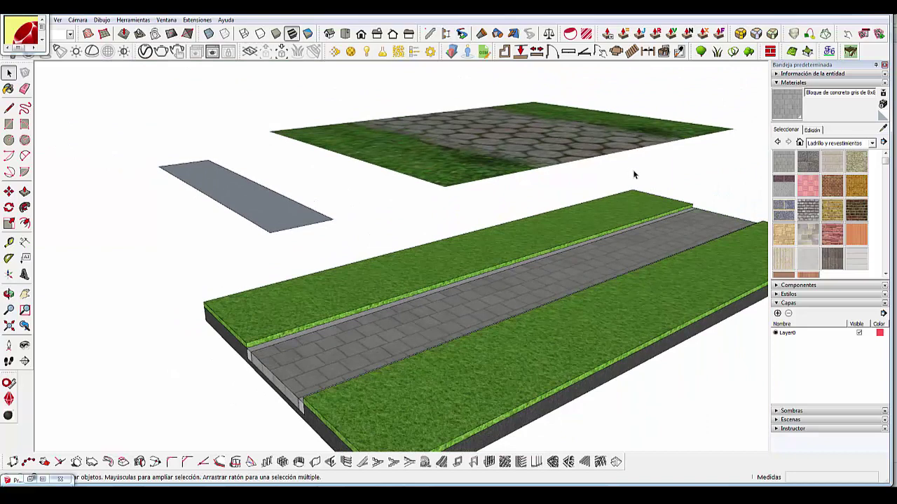
{"action": "scroll", "coordinate": [288, 208], "scroll_direction": "down", "scroll_amount": 3}
{"action": "scroll", "coordinate": [283, 239], "scroll_direction": "up", "scroll_amount": 2}
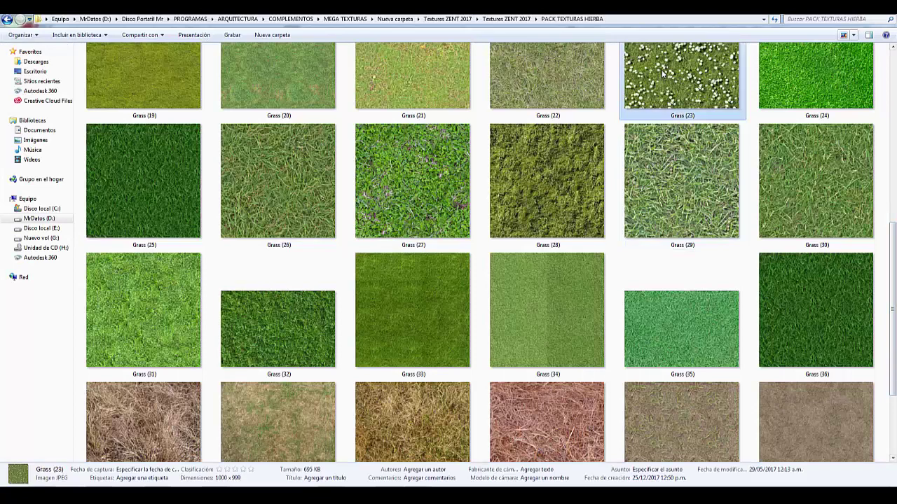
{"action": "scroll", "coordinate": [676, 212], "scroll_direction": "up", "scroll_amount": 1}
{"action": "mouse_move", "coordinate": [681, 140]}
{"action": "left_mouse_down"}
{"action": "mouse_move", "coordinate": [412, 381]}
{"action": "mouse_move", "coordinate": [328, 471]}
{"action": "mouse_move", "coordinate": [707, 458]}
{"action": "left_mouse_up"}
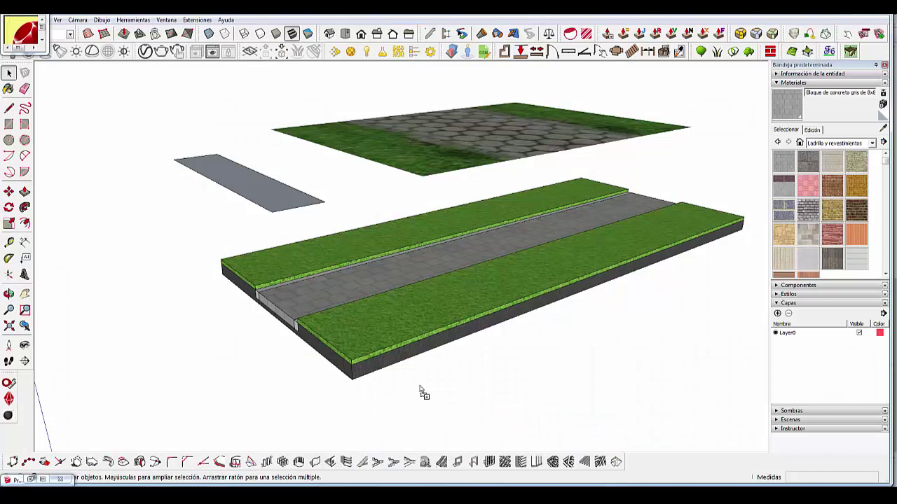
Place the Grass (23) image, add a Grass (36) image plane, and reload their textures.
{"action": "left_click", "coordinate": [704, 452]}
{"action": "key", "text": "s"}
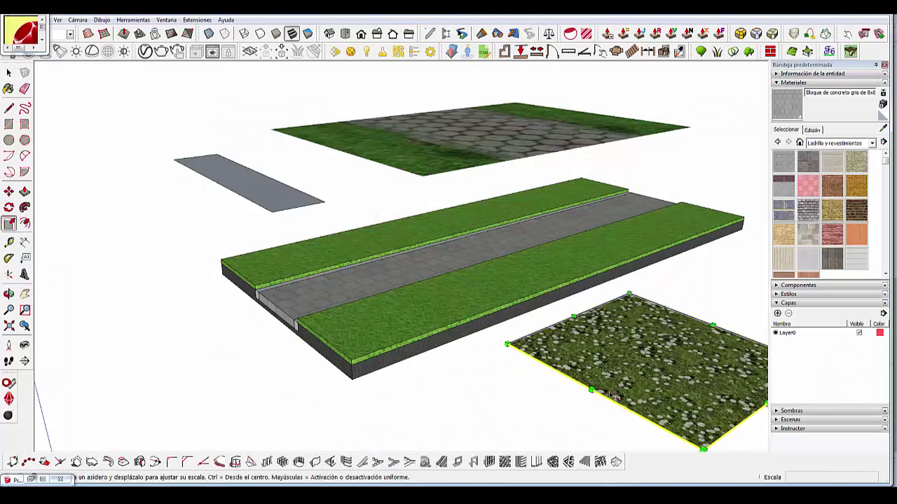
{"action": "right_click", "coordinate": [617, 377]}
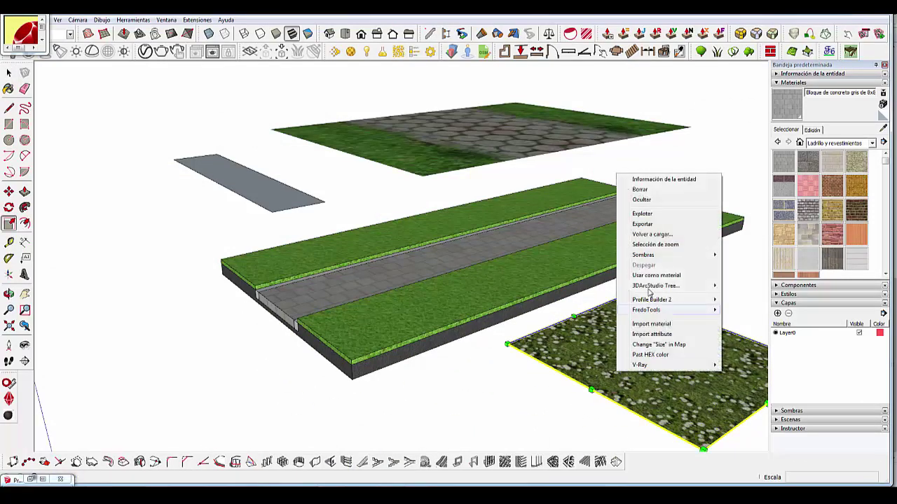
{"action": "left_click", "coordinate": [661, 235]}
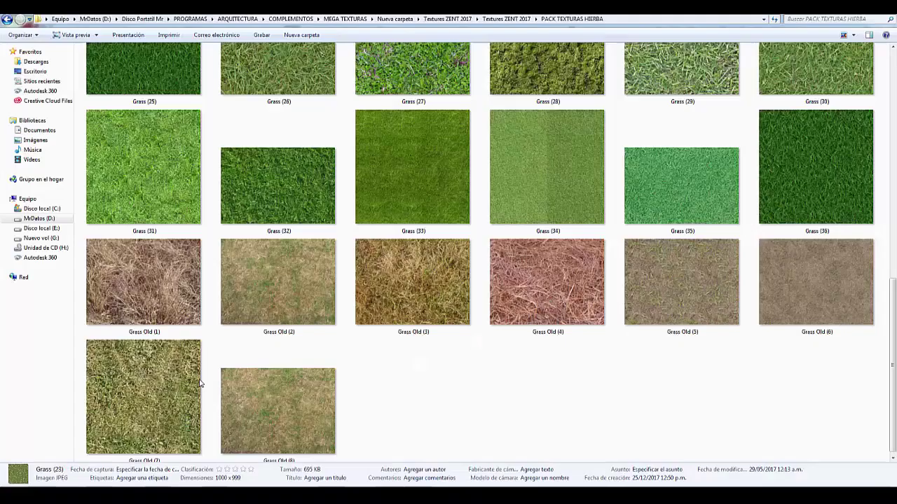
{"action": "left_click_drag", "start_coordinate": [818, 148], "coordinate": [325, 467]}
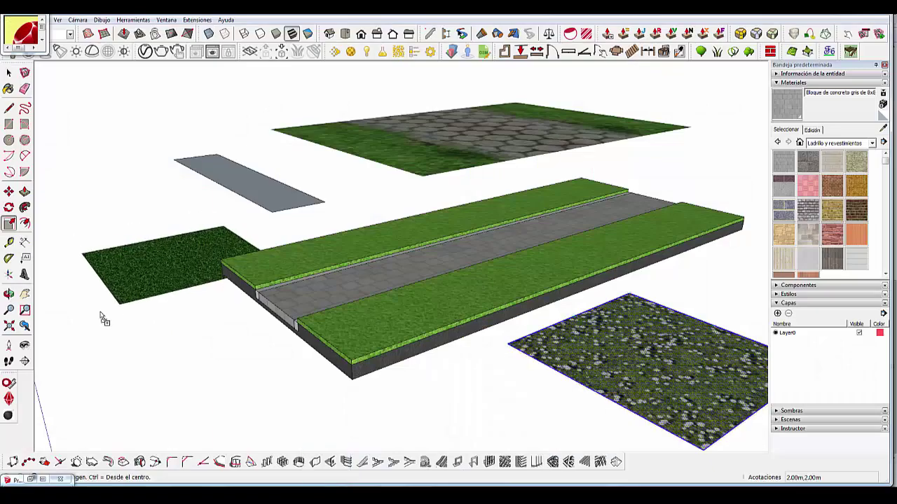
{"action": "right_click", "coordinate": [100, 313]}
{"action": "left_click", "coordinate": [133, 322]}
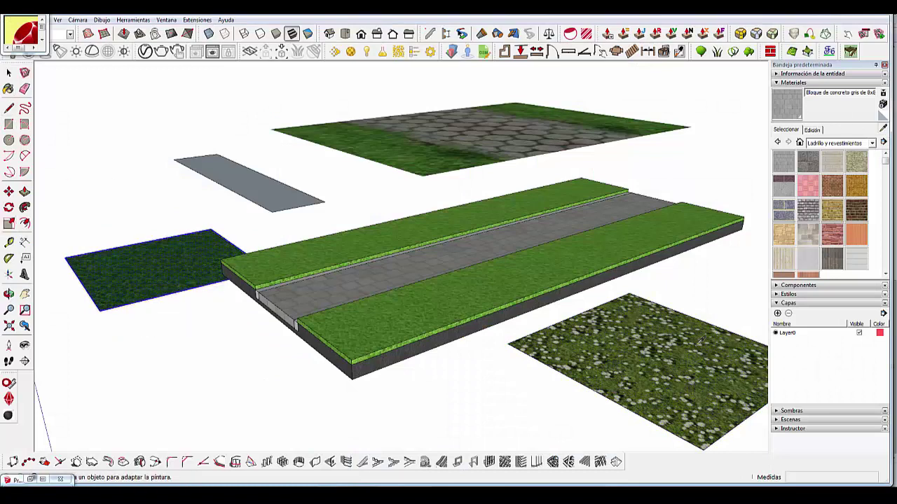
Paint the upper and lower grass strip groups with the sampled flowered grass texture.
{"action": "left_click", "coordinate": [392, 245], "text": "alt"}
{"action": "key", "text": "space"}
{"action": "left_click", "coordinate": [234, 259]}
{"action": "double_click", "coordinate": [234, 259]}
{"action": "key", "text": "b"}
{"action": "left_click", "coordinate": [285, 260]}
{"action": "key", "text": "space"}
{"action": "left_click", "coordinate": [138, 232]}
{"action": "double_click", "coordinate": [383, 317]}
{"action": "key", "text": "b"}
{"action": "left_click", "coordinate": [391, 321]}
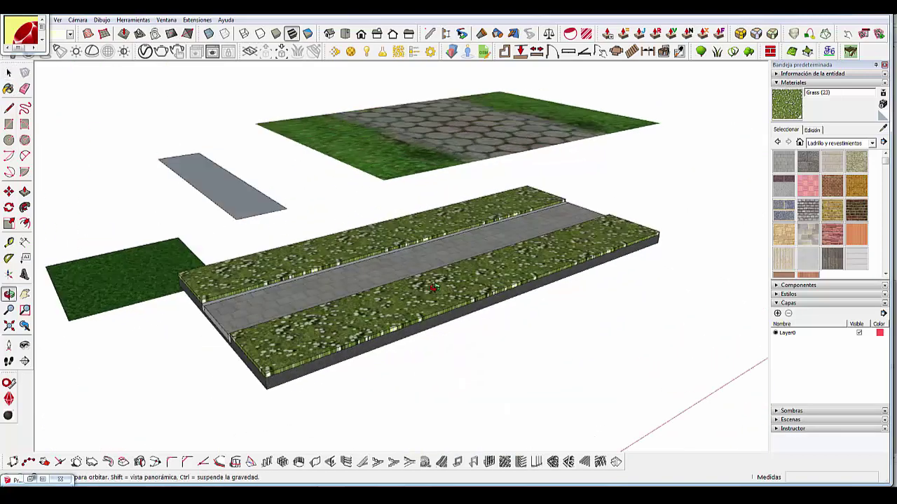
Close the Tree Maker grass-planting tool unused and orbit to a top-down view.
{"action": "middle_click_drag", "start_coordinate": [454, 413], "coordinate": [343, 283]}
{"action": "scroll", "coordinate": [343, 282], "scroll_direction": "up", "scroll_amount": 3}
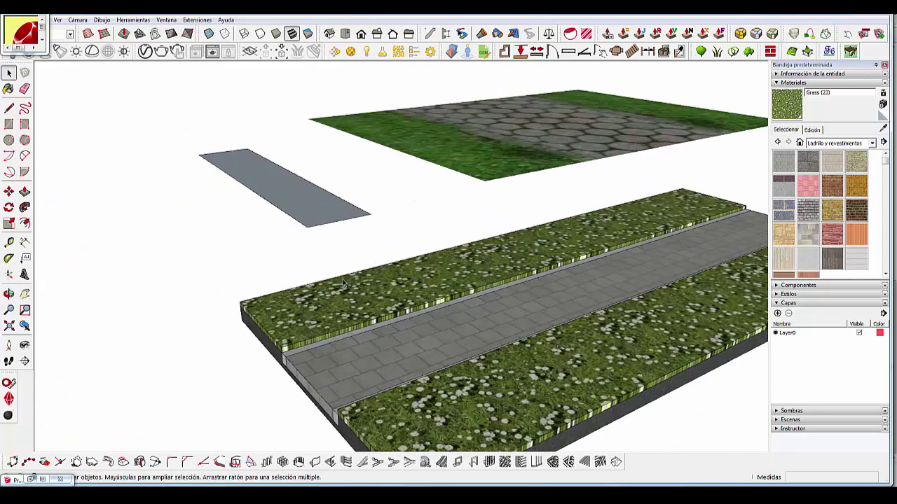
{"action": "left_click", "coordinate": [716, 51]}
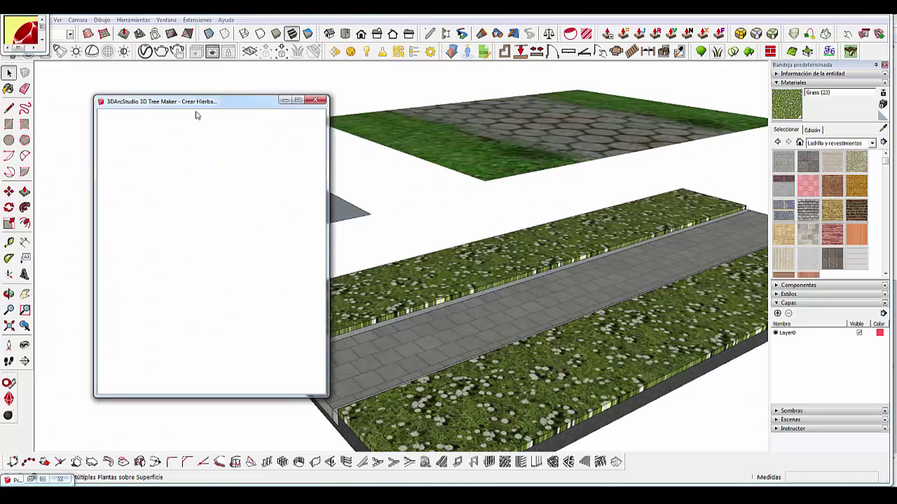
{"action": "left_click", "coordinate": [317, 100]}
{"action": "scroll", "coordinate": [298, 310], "scroll_direction": "down", "scroll_amount": 2}
{"action": "scroll", "coordinate": [298, 309], "scroll_direction": "down", "scroll_amount": 2}
{"action": "middle_click_drag", "start_coordinate": [297, 310], "coordinate": [301, 245]}
{"action": "scroll", "coordinate": [296, 257], "scroll_direction": "down", "scroll_amount": 2}
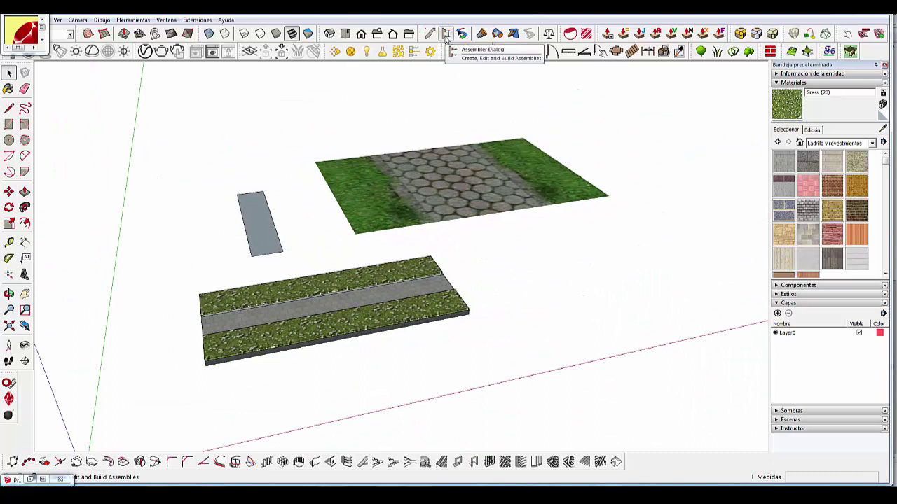
Start a new 'sendero1' assembly and add the terreno profile as its first member.
{"action": "left_click", "coordinate": [446, 34]}
{"action": "type", "text": "sendero"}
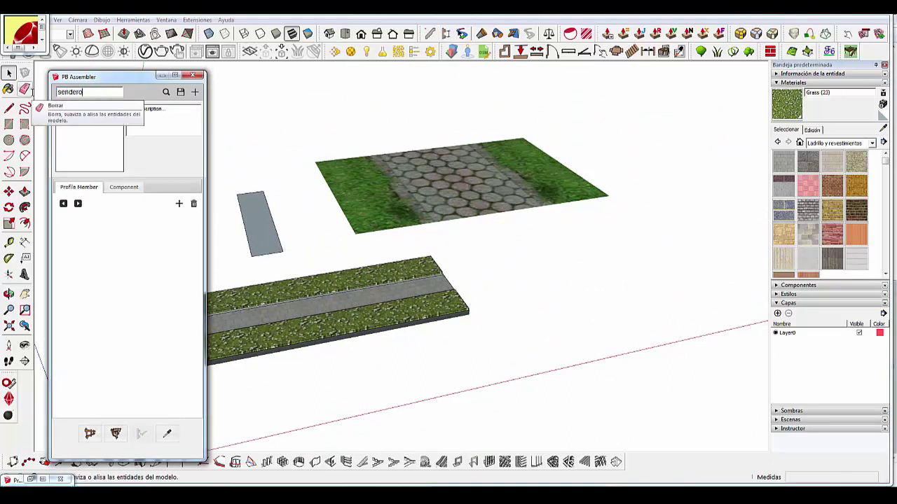
{"action": "type", "text": "1m"}
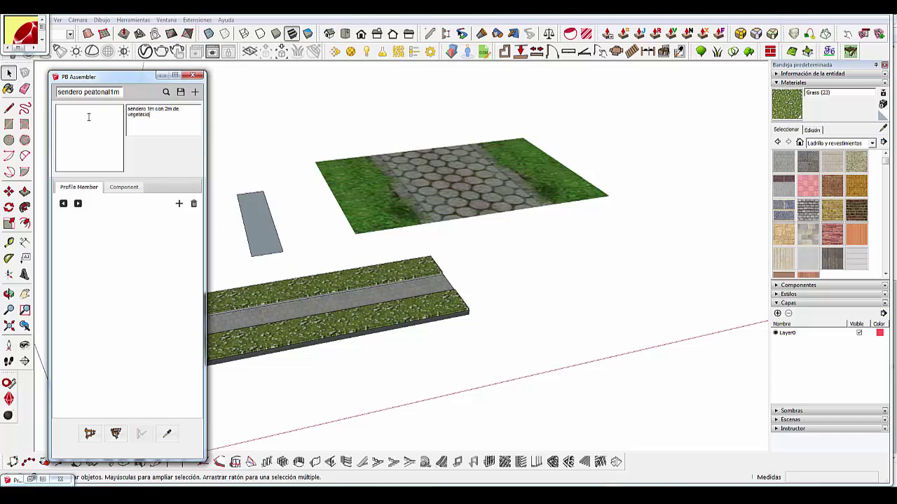
{"action": "left_click_drag", "start_coordinate": [131, 78], "coordinate": [649, 92]}
{"action": "left_click", "coordinate": [699, 217]}
{"action": "left_click", "coordinate": [664, 249]}
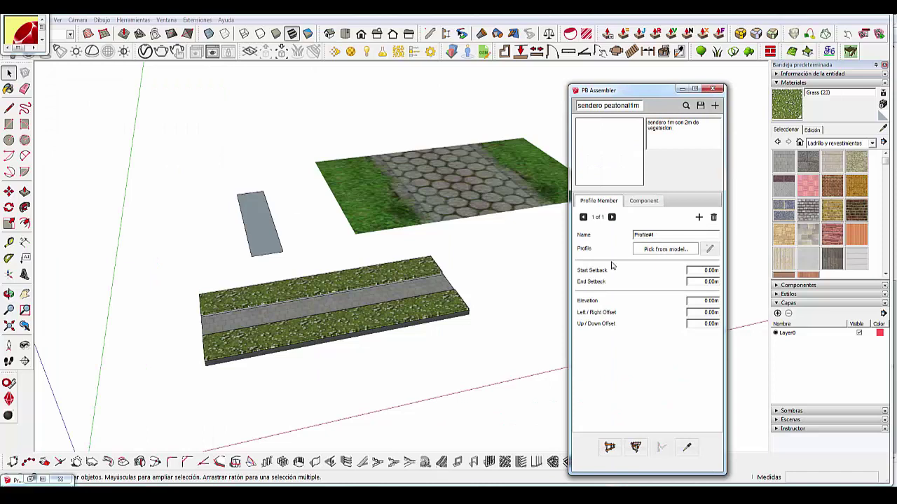
{"action": "left_click", "coordinate": [283, 342]}
{"action": "type", "text": "terreno"}
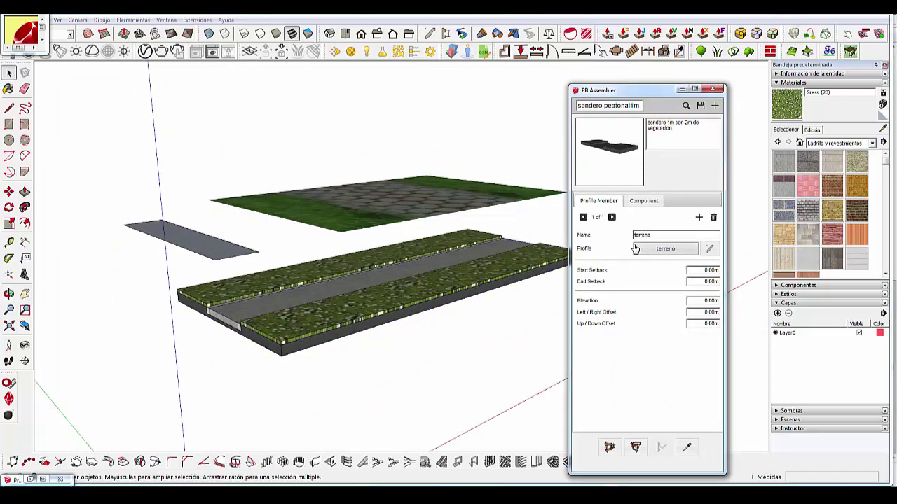
Add the sendero84x10cm path profile and the vegetacion1 profile as the second and third members.
{"action": "left_click", "coordinate": [698, 217]}
{"action": "left_click", "coordinate": [665, 249]}
{"action": "left_click", "coordinate": [243, 311]}
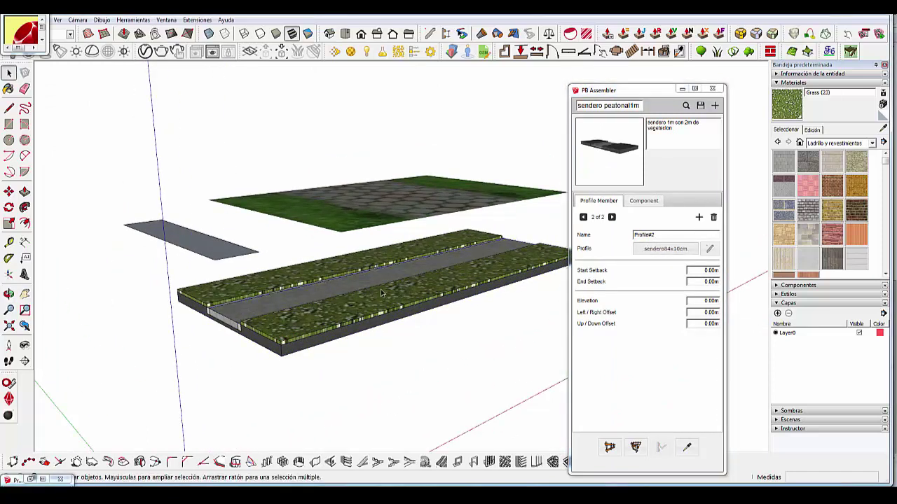
{"action": "scroll", "coordinate": [199, 337], "scroll_direction": "up", "scroll_amount": 2}
{"action": "scroll", "coordinate": [198, 337], "scroll_direction": "up", "scroll_amount": 2}
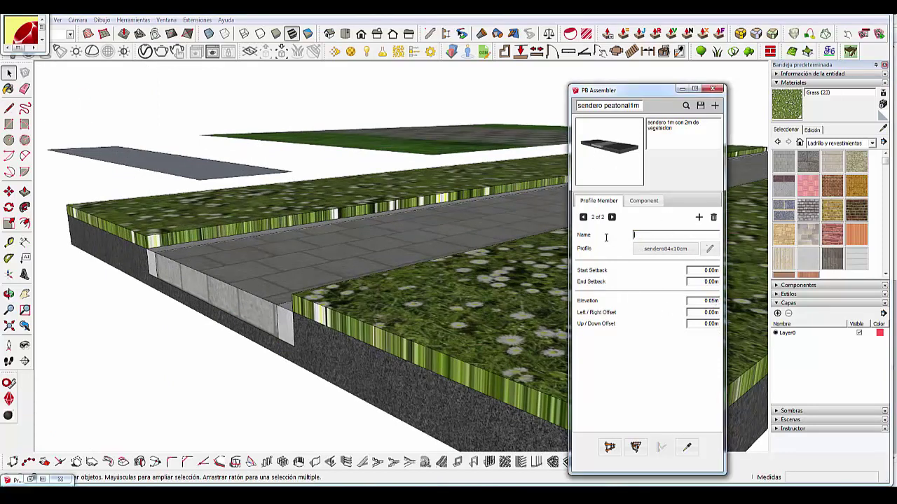
{"action": "type", "text": "bloques84cm"}
{"action": "left_click", "coordinate": [698, 217]}
{"action": "left_click", "coordinate": [665, 249]}
{"action": "left_click", "coordinate": [444, 318]}
Position the vegetacion member at 0.15 m elevation with a -0.50 m sideways offset.
{"action": "type", "text": "vegetacion"}
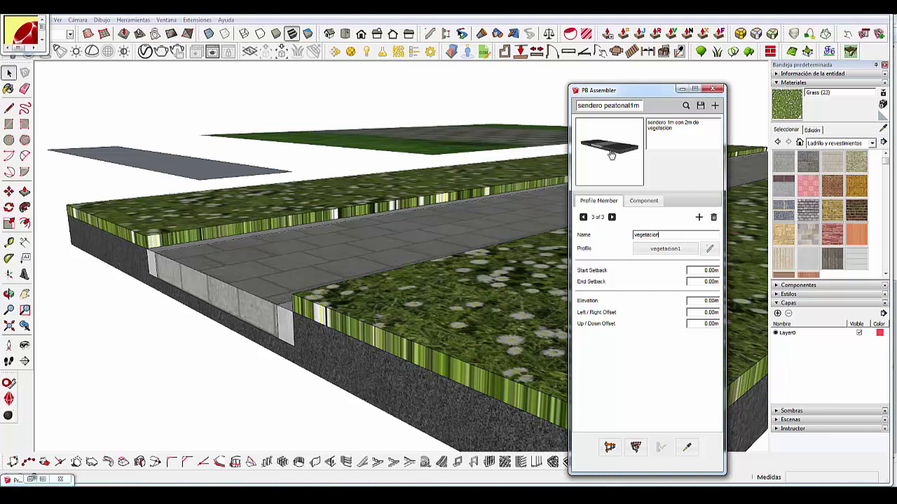
{"action": "type", "text": "l"}
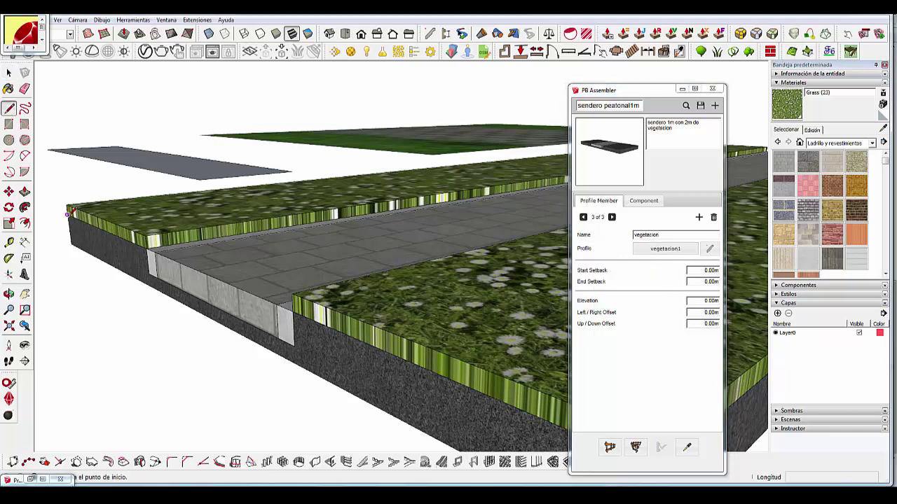
{"action": "left_click", "coordinate": [68, 213]}
{"action": "key", "text": "Escape"}
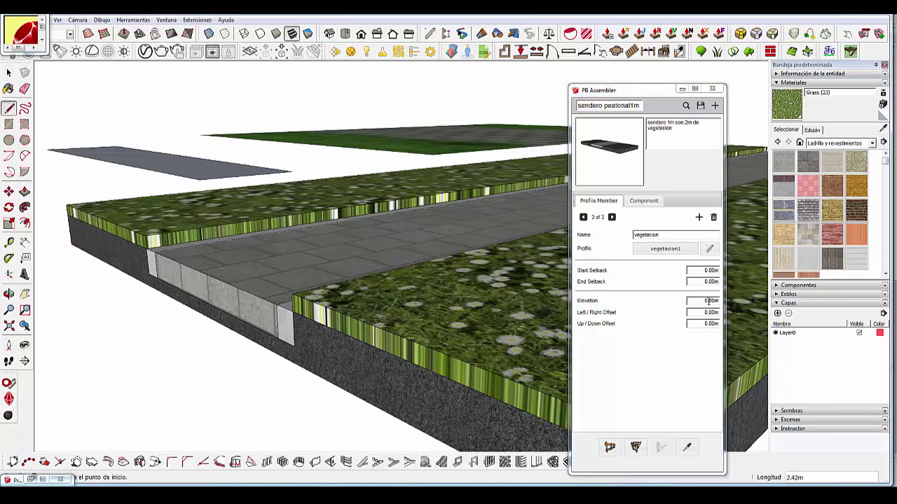
{"action": "double_click", "coordinate": [707, 301]}
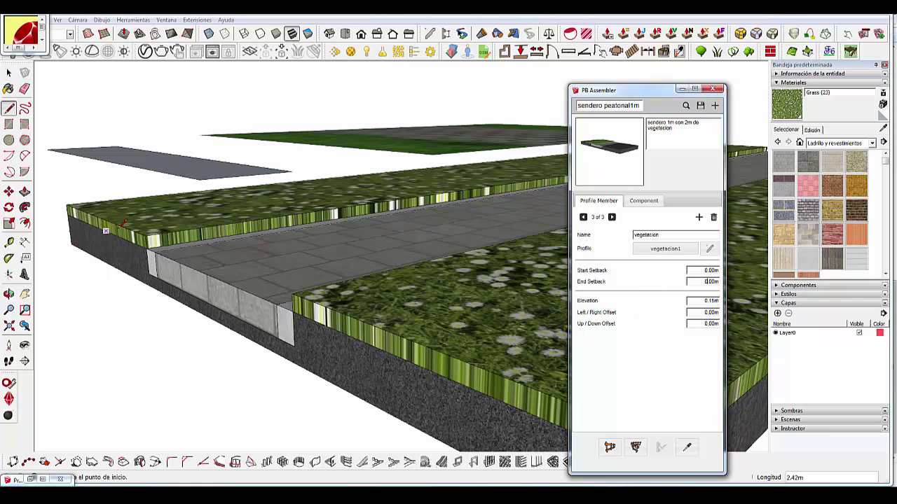
{"action": "left_click", "coordinate": [207, 275]}
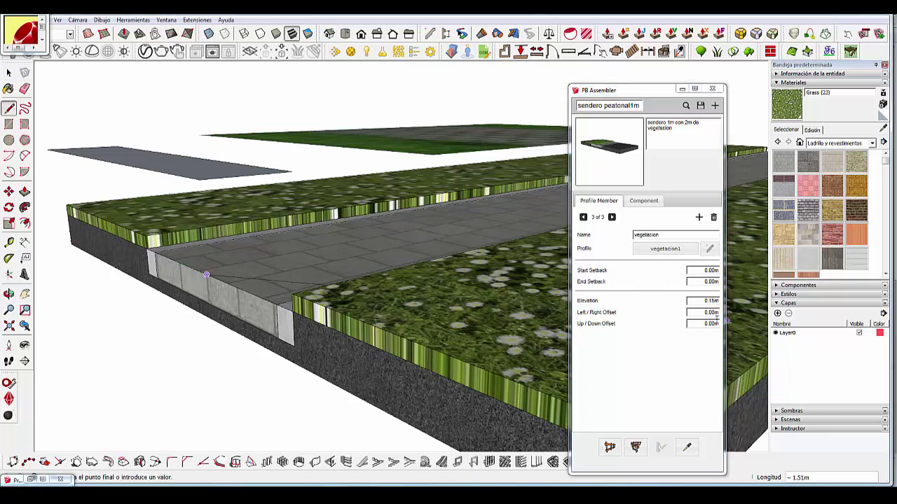
{"action": "double_click", "coordinate": [709, 313]}
{"action": "type", "text": "0.5"}
{"action": "key", "text": "Return"}
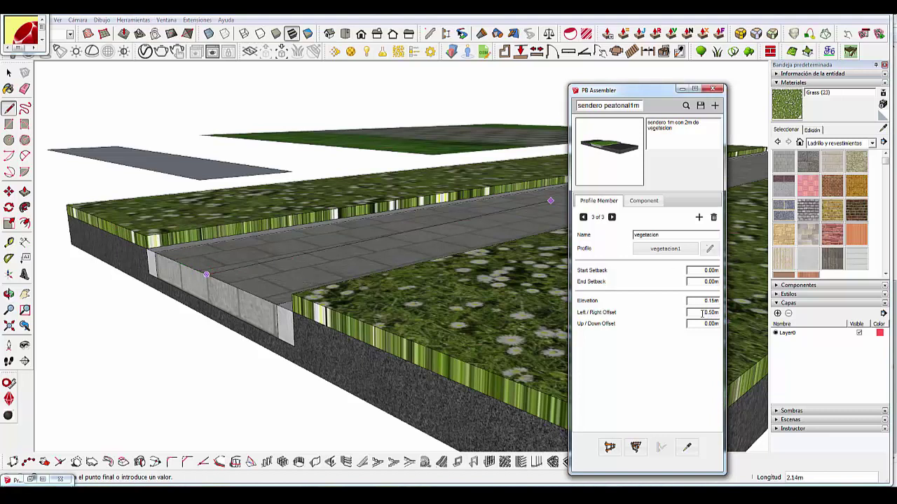
{"action": "scroll", "coordinate": [518, 343], "scroll_direction": "down", "scroll_amount": 1}
Finish the test path so the assembly builds as a test strip.
{"action": "scroll", "coordinate": [518, 343], "scroll_direction": "down", "scroll_amount": 4}
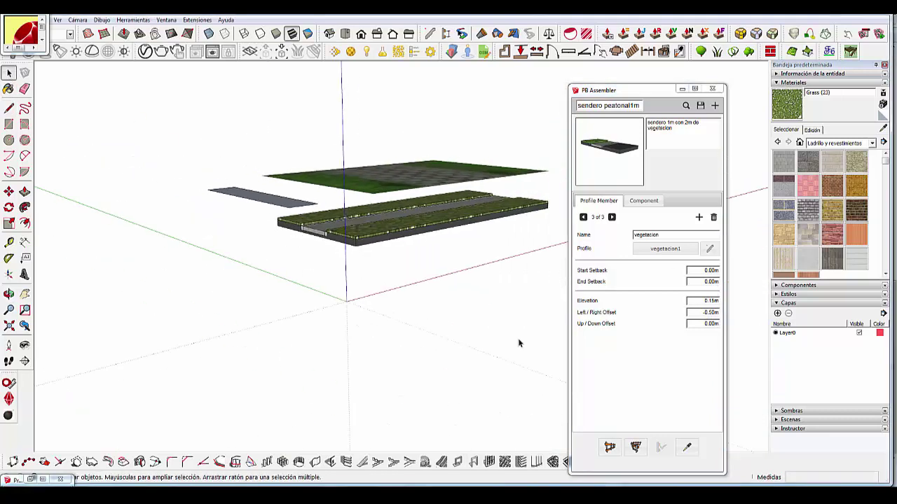
{"action": "left_click", "coordinate": [485, 263]}
{"action": "key", "text": "Return"}
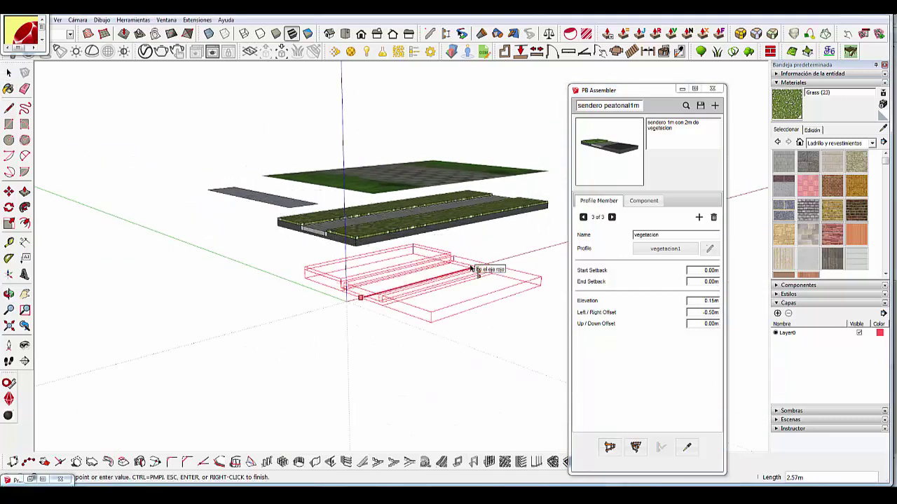
{"action": "scroll", "coordinate": [385, 282], "scroll_direction": "up", "scroll_amount": 5}
{"action": "scroll", "coordinate": [435, 237], "scroll_direction": "down", "scroll_amount": 5}
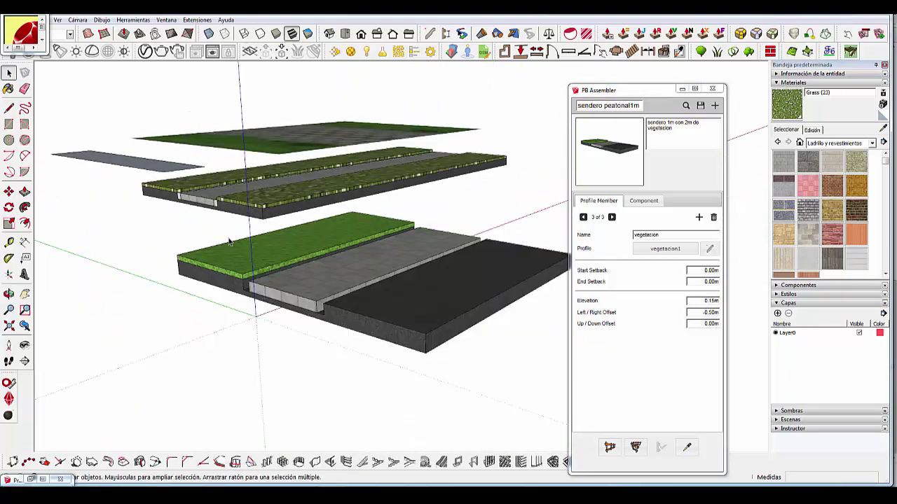
{"action": "middle_click_drag", "start_coordinate": [435, 237], "coordinate": [542, 293]}
Give the vegetacion1 profile the flowered grass material.
{"action": "left_click", "coordinate": [709, 250]}
{"action": "left_click", "coordinate": [252, 284]}
{"action": "left_click", "coordinate": [241, 305]}
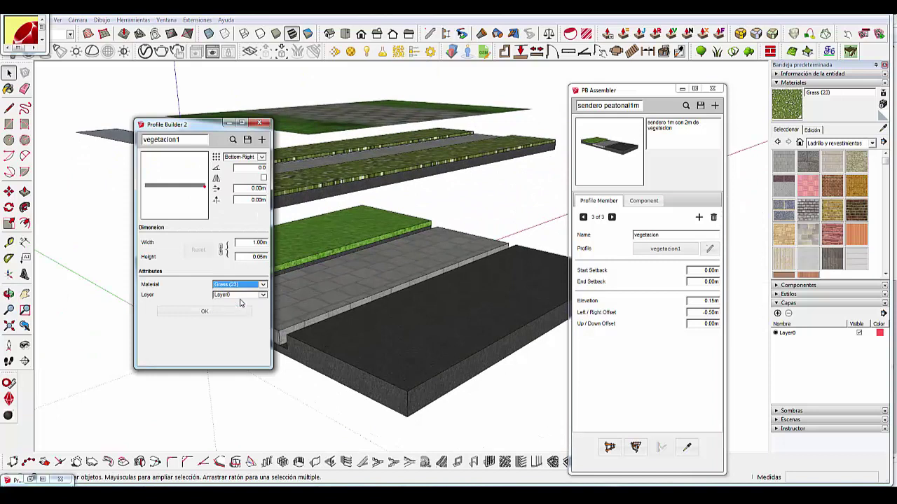
{"action": "left_click", "coordinate": [203, 311]}
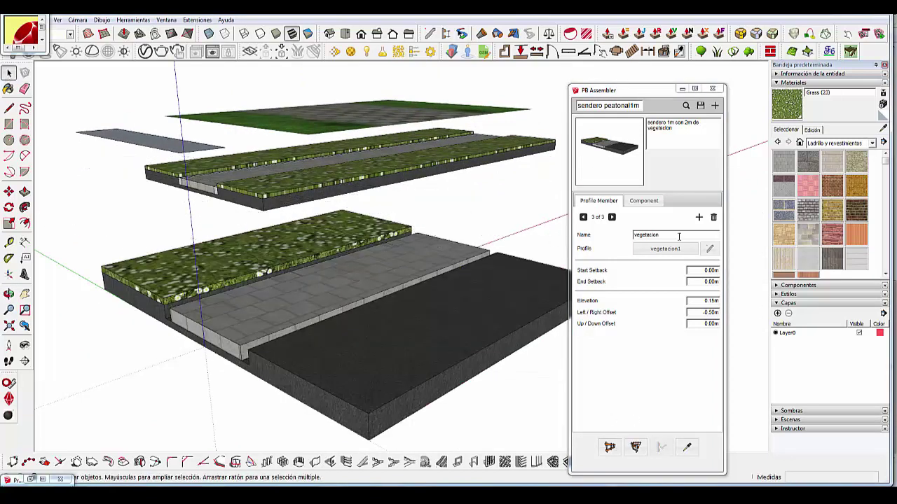
Add a fourth assembly member using the vegetacion1 profile picked from the model.
{"action": "left_click", "coordinate": [476, 176]}
{"action": "left_click", "coordinate": [685, 250]}
{"action": "left_click", "coordinate": [395, 168]}
{"action": "type", "text": "1.5"}
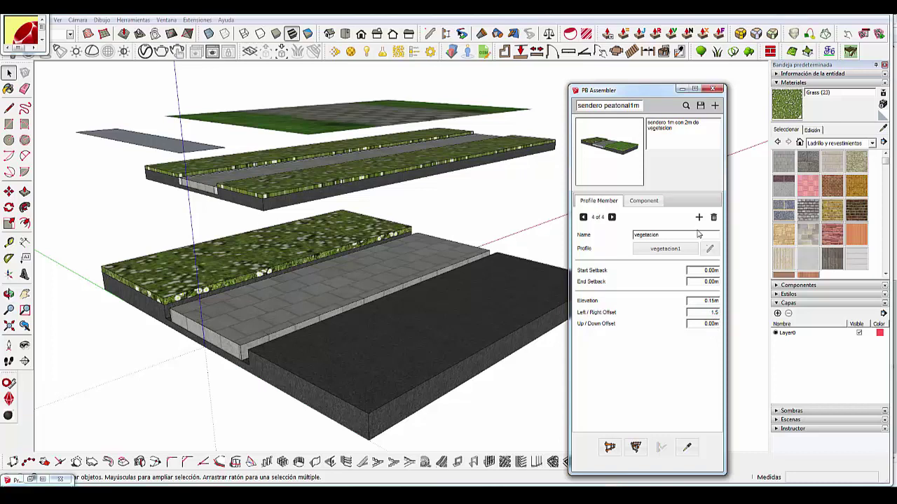
Change the vegetacion1 profile's material to grass.
{"action": "left_click", "coordinate": [709, 249]}
{"action": "left_click", "coordinate": [245, 284]}
{"action": "left_click", "coordinate": [249, 331]}
{"action": "left_click", "coordinate": [203, 311]}
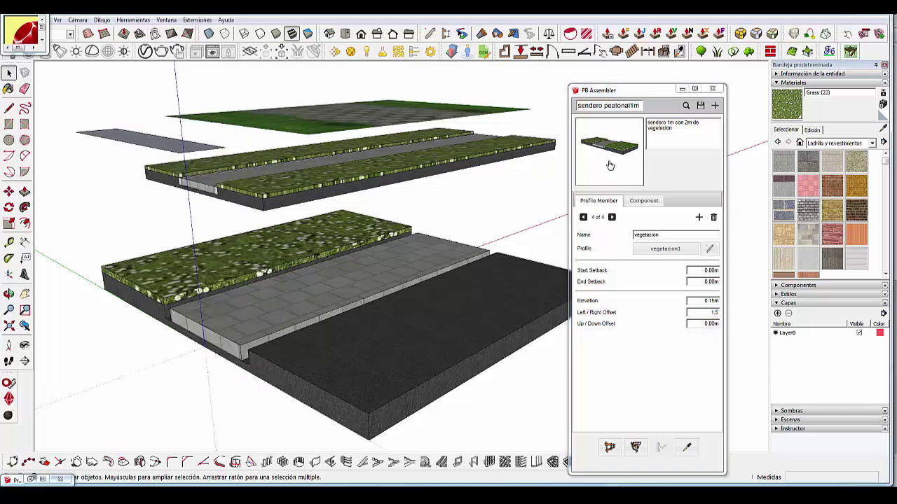
Delete the old test strip and build a new one from the assembly.
{"action": "left_click", "coordinate": [326, 296]}
{"action": "key", "text": "Delete"}
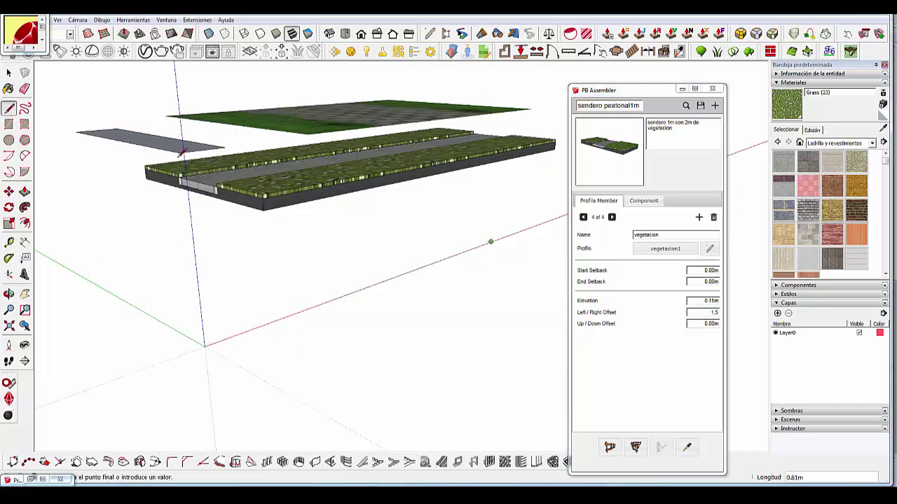
{"action": "left_click", "coordinate": [609, 447]}
{"action": "scroll", "coordinate": [313, 324], "scroll_direction": "up", "scroll_amount": 3}
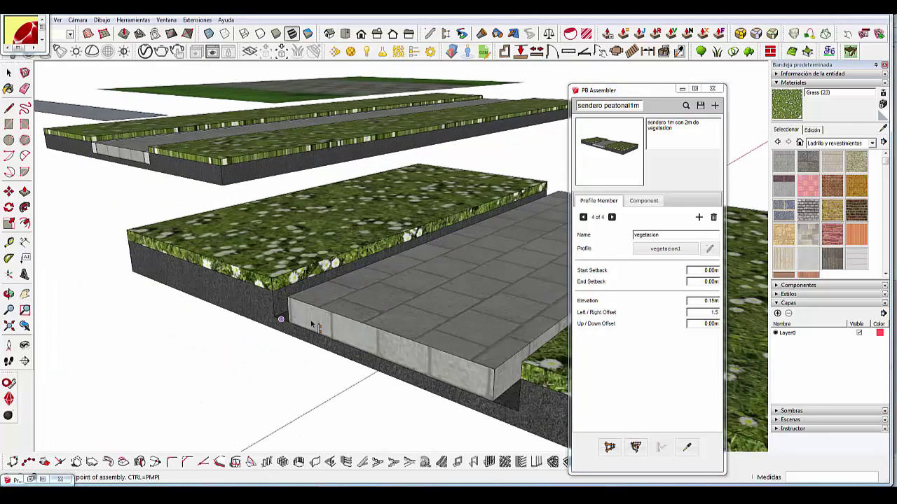
Add a bordillo10x8cm curb member offset -0.50 m and rebuild the test strip.
{"action": "left_click", "coordinate": [698, 217]}
{"action": "left_click", "coordinate": [665, 248]}
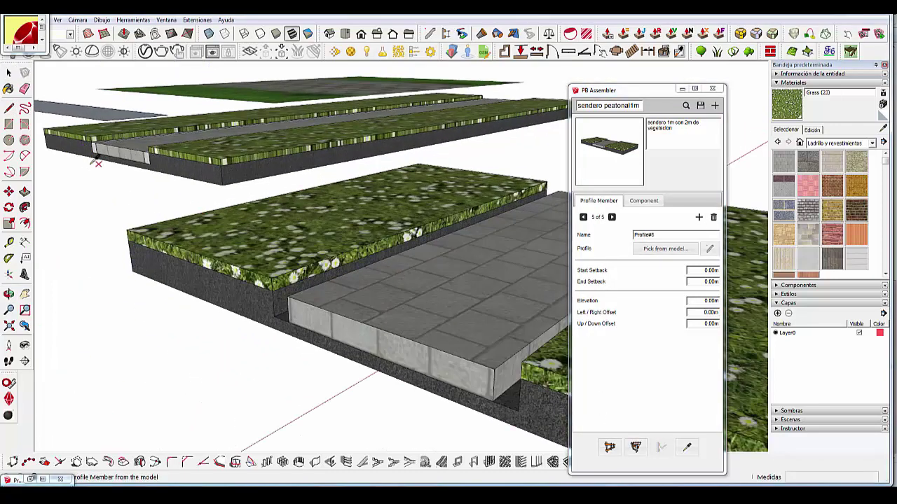
{"action": "left_click", "coordinate": [95, 147]}
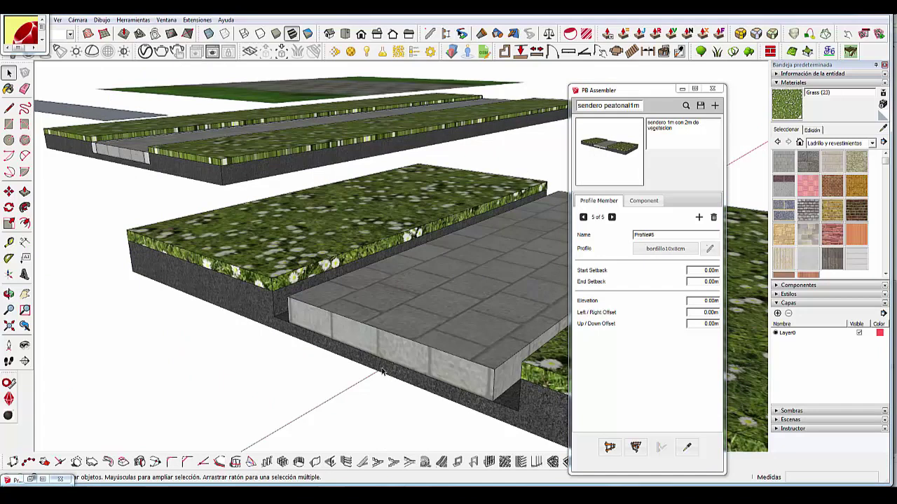
{"action": "left_click", "coordinate": [710, 249]}
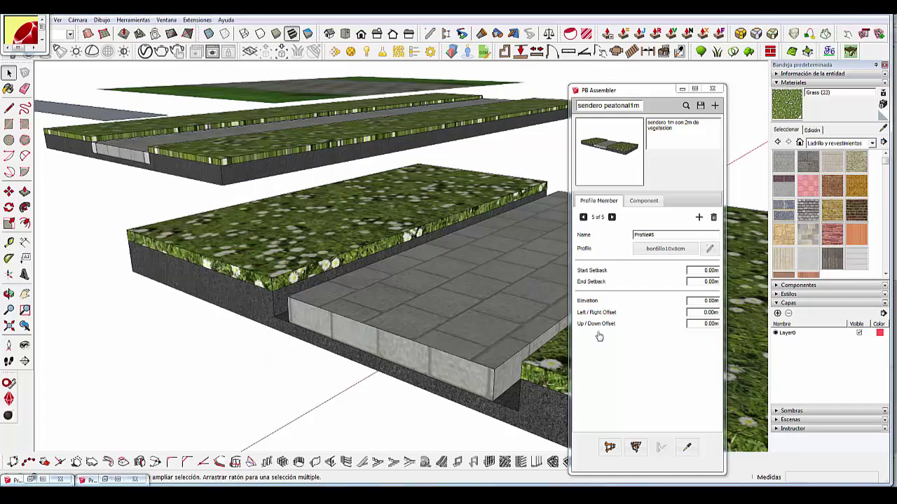
{"action": "left_click", "coordinate": [710, 311]}
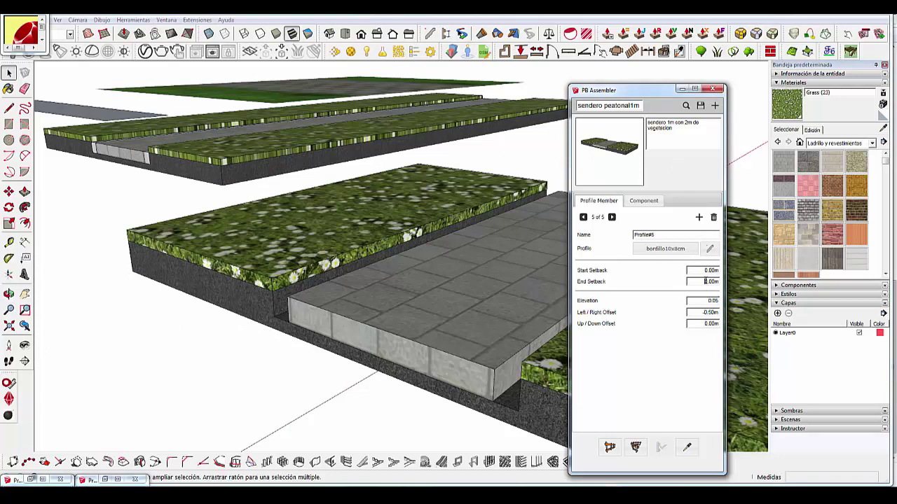
{"action": "left_click", "coordinate": [610, 447]}
{"action": "scroll", "coordinate": [304, 321], "scroll_direction": "up", "scroll_amount": 3}
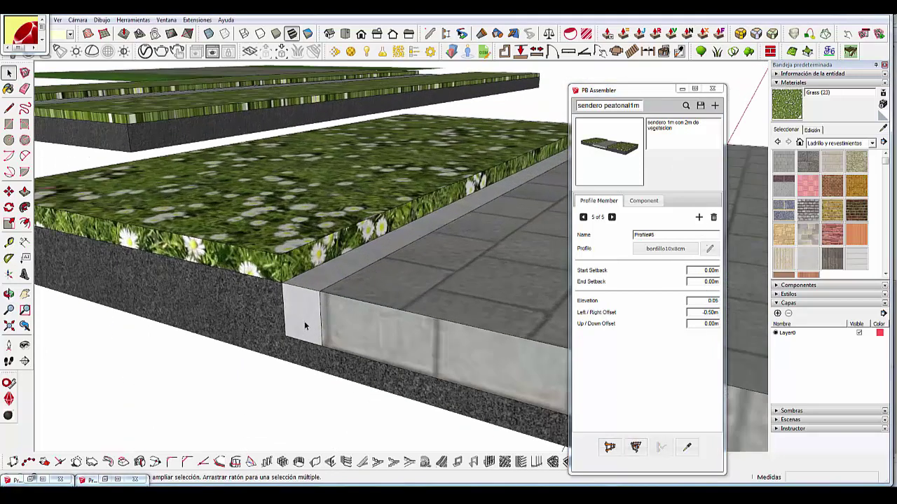
{"action": "scroll", "coordinate": [304, 321], "scroll_direction": "down", "scroll_amount": 3}
{"action": "scroll", "coordinate": [304, 321], "scroll_direction": "down", "scroll_amount": 3}
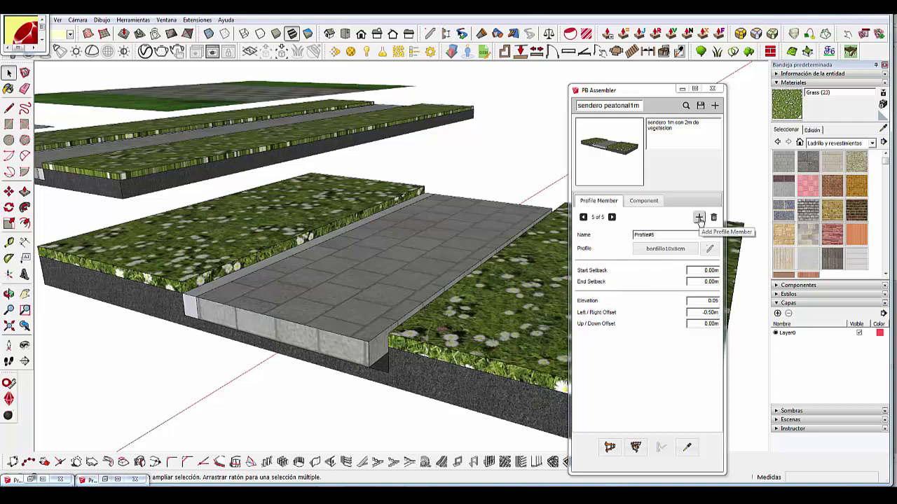
Add a sixth member for the second curb at 0.05 m elevation and 0.50 m offset.
{"action": "left_click", "coordinate": [595, 237]}
{"action": "left_click", "coordinate": [700, 218]}
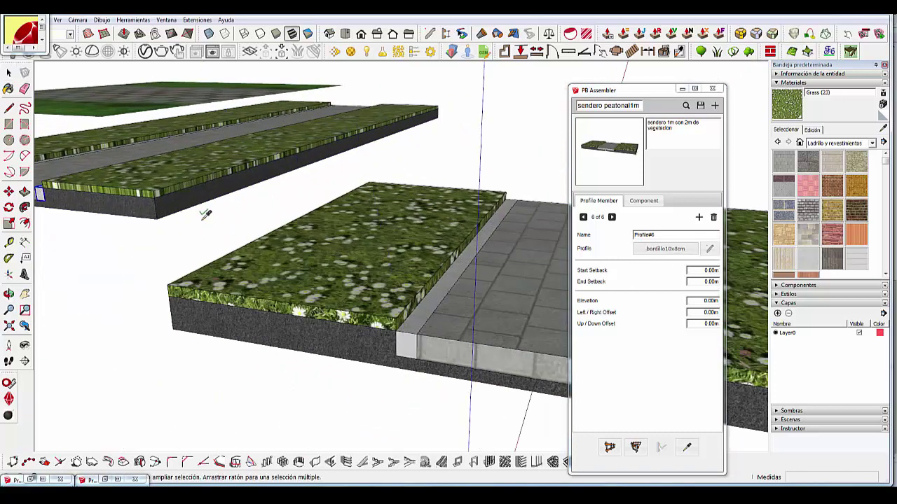
{"action": "middle_click_drag", "start_coordinate": [205, 215], "coordinate": [700, 297]}
{"action": "left_click", "coordinate": [711, 301]}
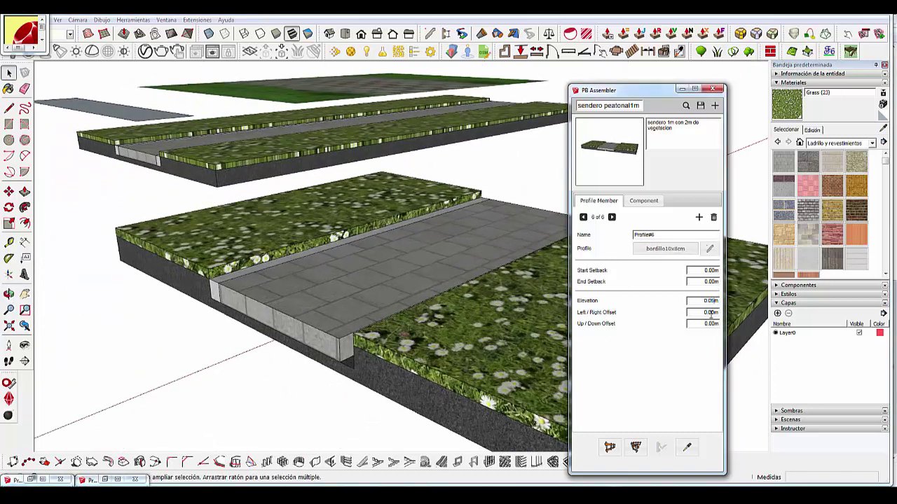
{"action": "left_click", "coordinate": [710, 313]}
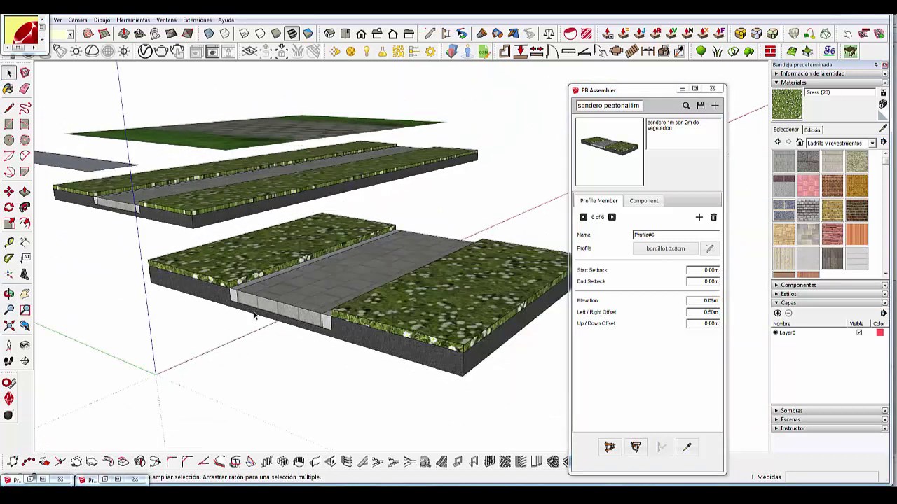
Delete the test strip and open the assembly's Save dialog.
{"action": "left_click", "coordinate": [345, 317]}
{"action": "key", "text": "Delete"}
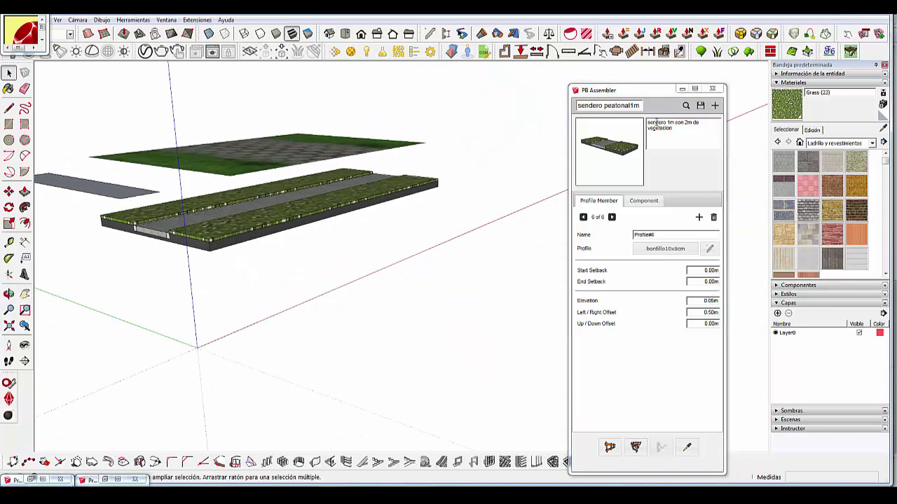
{"action": "left_click", "coordinate": [699, 106]}
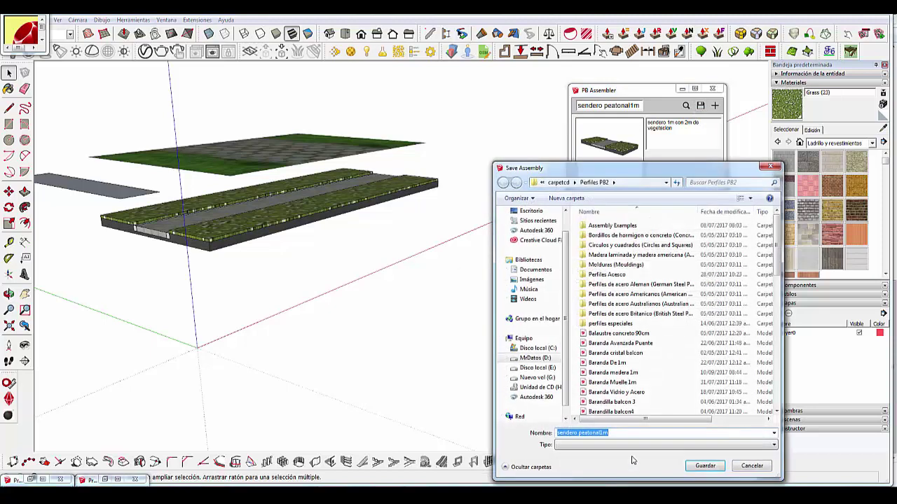
Save the assembly as 'sendero peatonal1m' and dismiss the confirmation.
{"action": "left_click", "coordinate": [704, 466]}
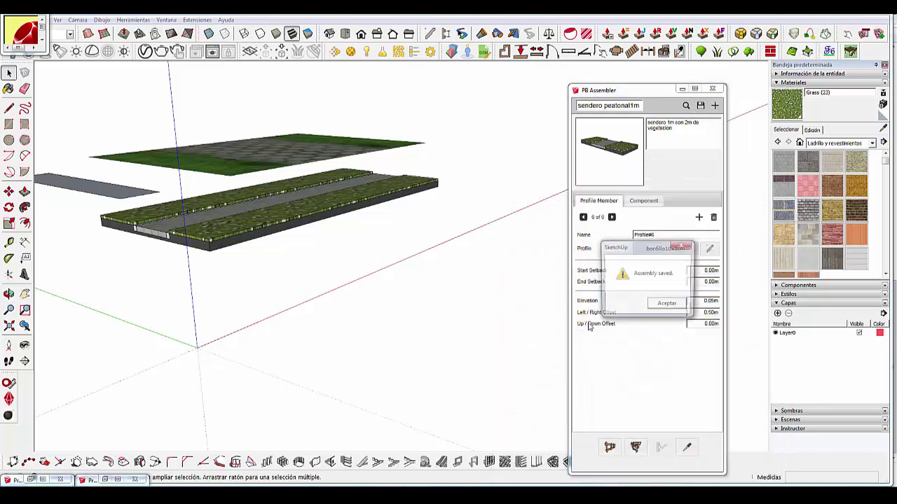
{"action": "left_click", "coordinate": [657, 307]}
{"action": "mouse_move", "coordinate": [439, 362]}
{"action": "middle_mouse_down"}
{"action": "mouse_move", "coordinate": [276, 372]}
{"action": "mouse_move", "coordinate": [131, 398]}
{"action": "mouse_move", "coordinate": [105, 272]}
{"action": "mouse_move", "coordinate": [5, 151]}
{"action": "middle_mouse_up"}
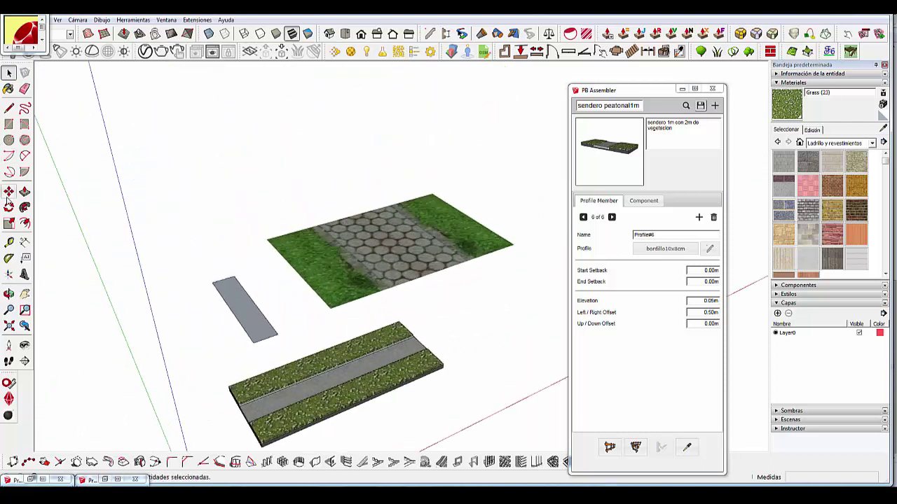
Draw a new straight path line on the ground and select it.
{"action": "left_click", "coordinate": [8, 108]}
{"action": "left_click", "coordinate": [104, 227]}
{"action": "left_click", "coordinate": [328, 172]}
{"action": "key", "text": "space"}
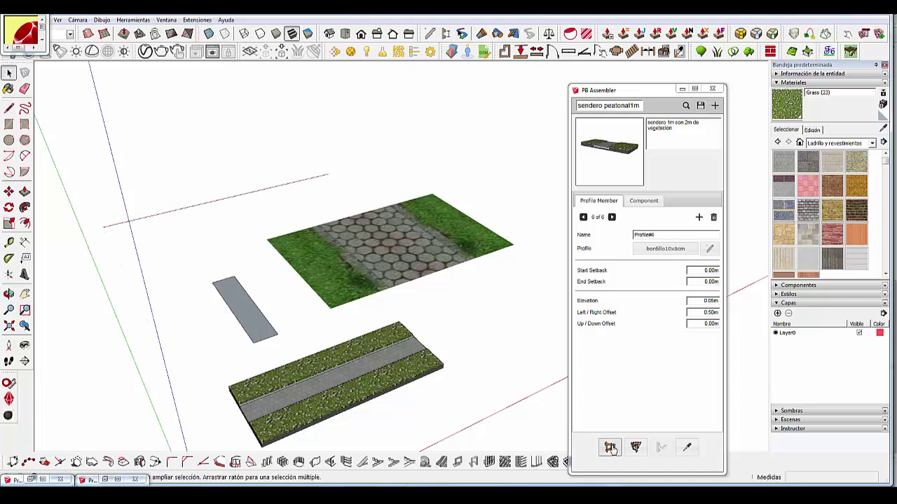
{"action": "left_click", "coordinate": [211, 201]}
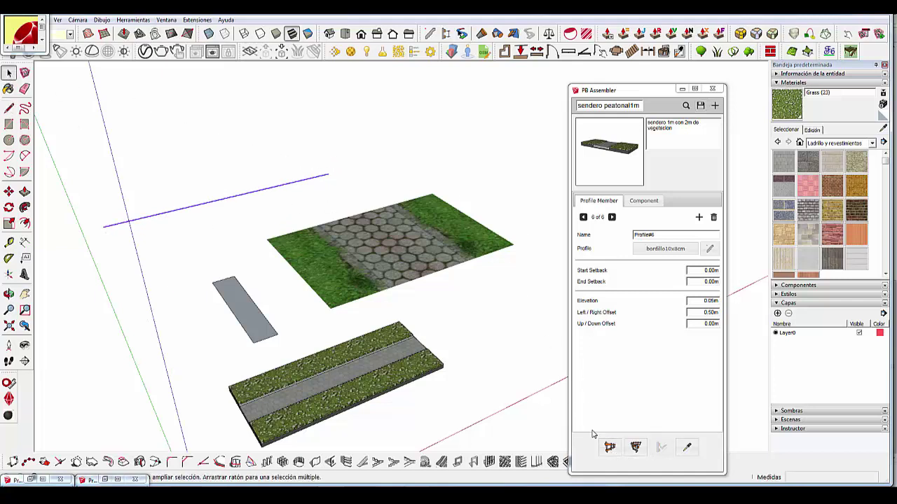
Build the sendero peatonal1m assembly along the line and inspect the strip's thickness.
{"action": "left_click", "coordinate": [634, 449]}
{"action": "scroll", "coordinate": [101, 226], "scroll_direction": "up", "scroll_amount": 3}
{"action": "scroll", "coordinate": [101, 227], "scroll_direction": "up", "scroll_amount": 3}
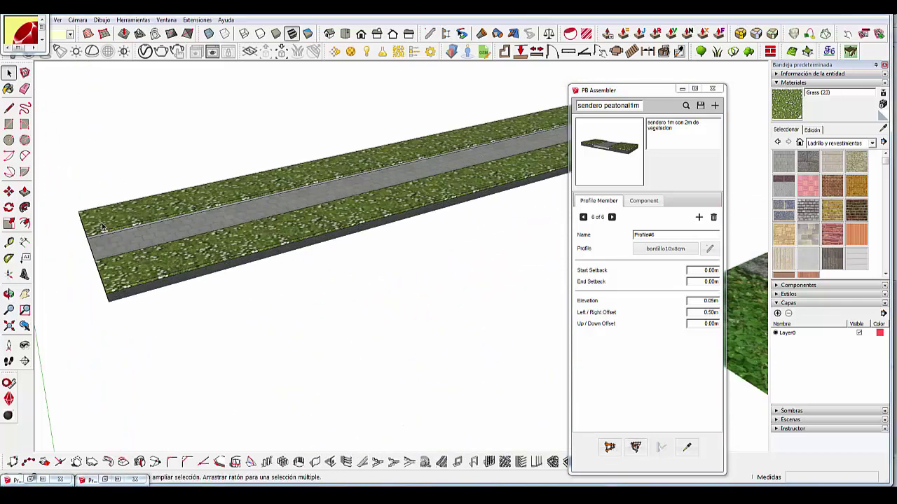
{"action": "scroll", "coordinate": [102, 226], "scroll_direction": "up", "scroll_amount": 3}
{"action": "middle_click_drag", "start_coordinate": [102, 226], "coordinate": [139, 359]}
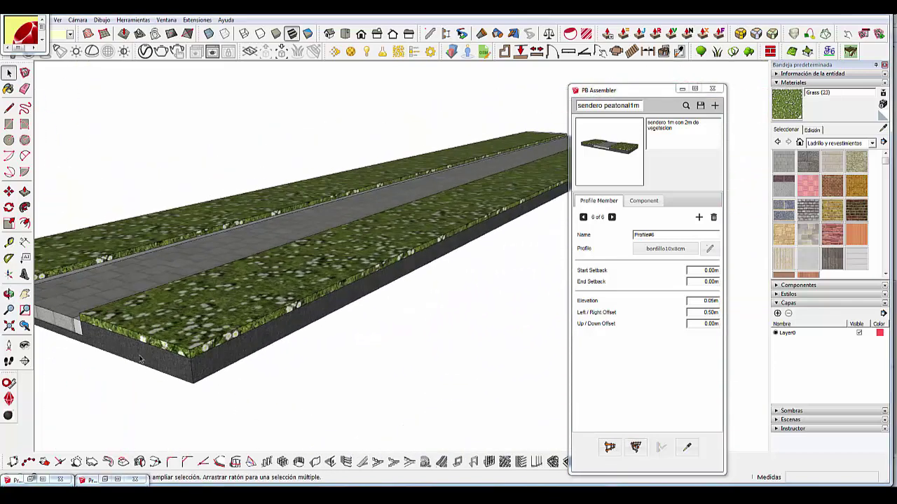
{"action": "scroll", "coordinate": [139, 359], "scroll_direction": "down", "scroll_amount": 3}
{"action": "scroll", "coordinate": [112, 363], "scroll_direction": "down", "scroll_amount": 3}
{"action": "scroll", "coordinate": [112, 362], "scroll_direction": "down", "scroll_amount": 5}
{"action": "mouse_move", "coordinate": [112, 362]}
{"action": "middle_mouse_down"}
{"action": "mouse_move", "coordinate": [291, 333]}
{"action": "mouse_move", "coordinate": [80, 257]}
{"action": "middle_mouse_up"}
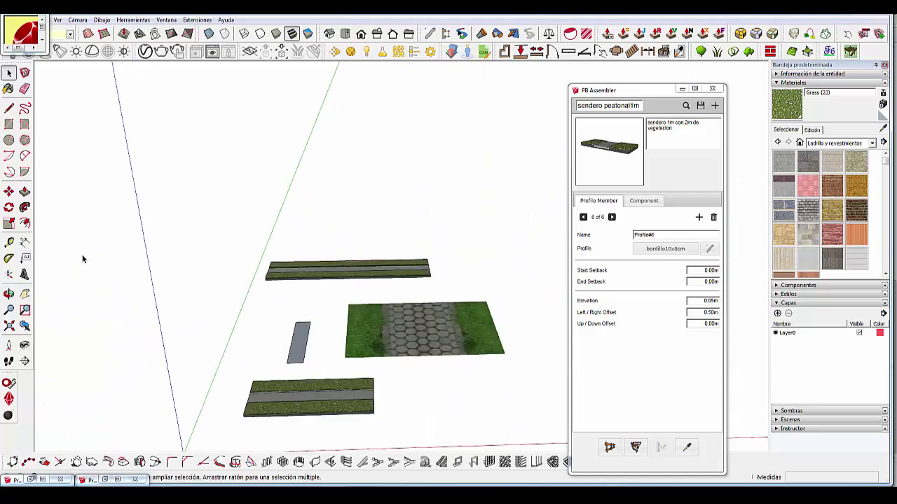
Draw a helper circle as a filled face beside the other objects.
{"action": "left_click", "coordinate": [9, 140]}
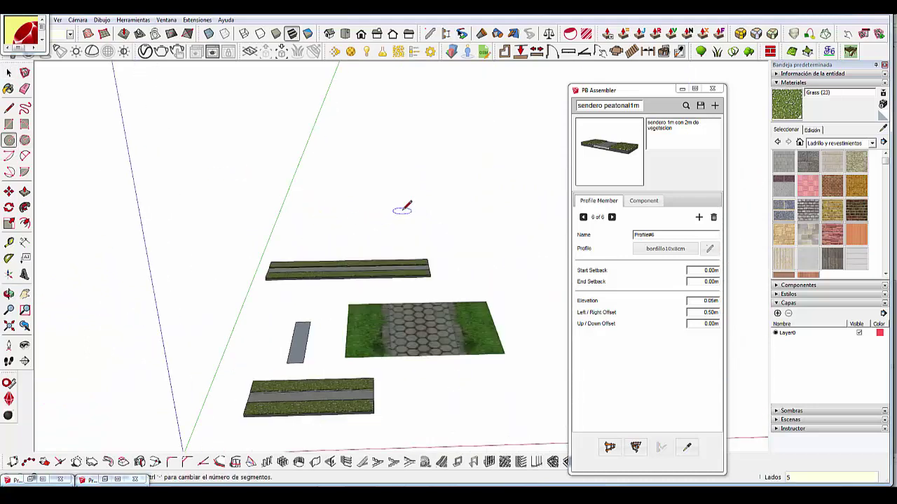
{"action": "scroll", "coordinate": [140, 271], "scroll_direction": "down", "scroll_amount": 2}
{"action": "mouse_move", "coordinate": [140, 270]}
{"action": "middle_mouse_down"}
{"action": "mouse_move", "coordinate": [406, 354]}
{"action": "mouse_move", "coordinate": [357, 324]}
{"action": "middle_mouse_up"}
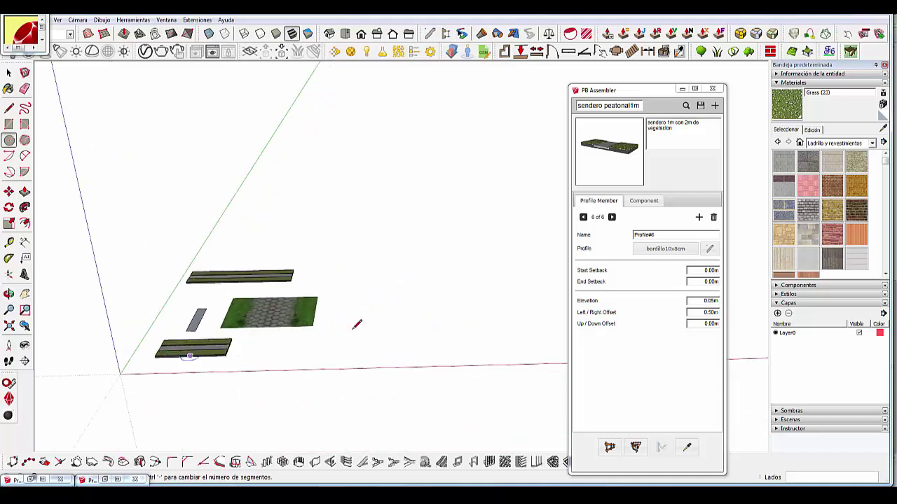
{"action": "scroll", "coordinate": [388, 337], "scroll_direction": "up", "scroll_amount": 2}
{"action": "left_click", "coordinate": [373, 335]}
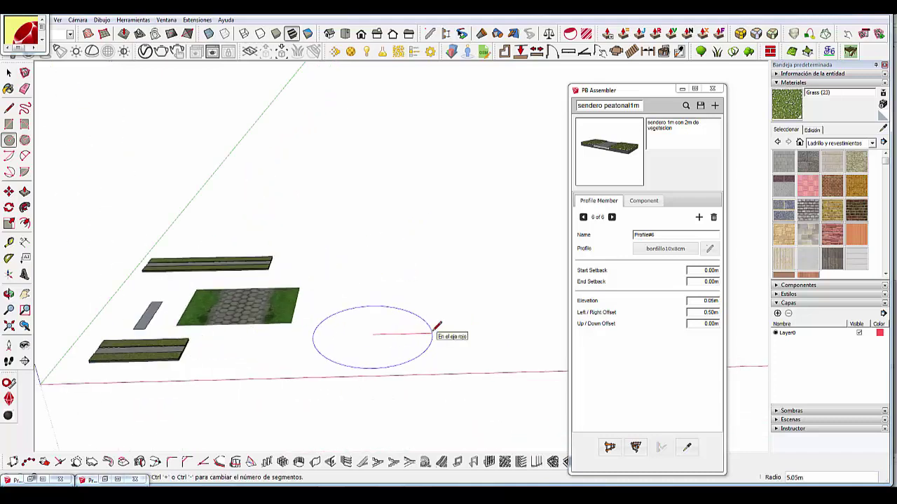
{"action": "type", "text": "5"}
{"action": "key", "text": "Return"}
Draw an arc starting from the circle's edge endpoint.
{"action": "left_click", "coordinate": [24, 155]}
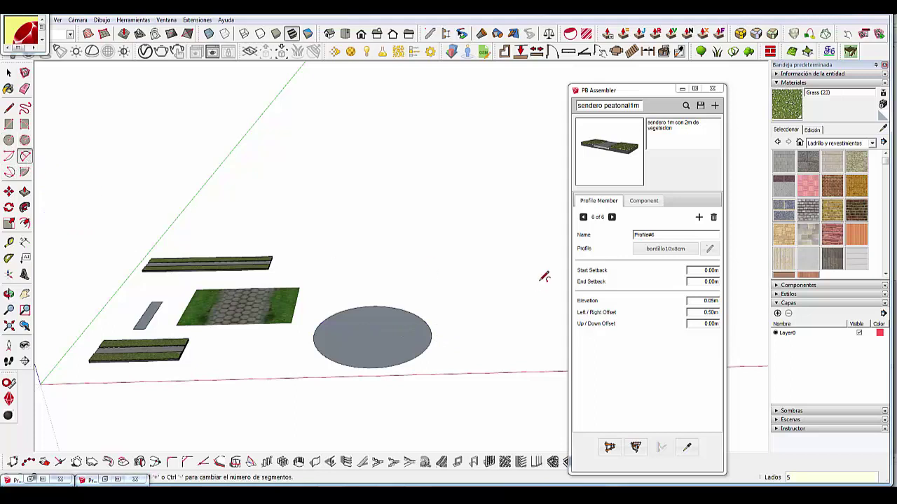
{"action": "left_click", "coordinate": [431, 333]}
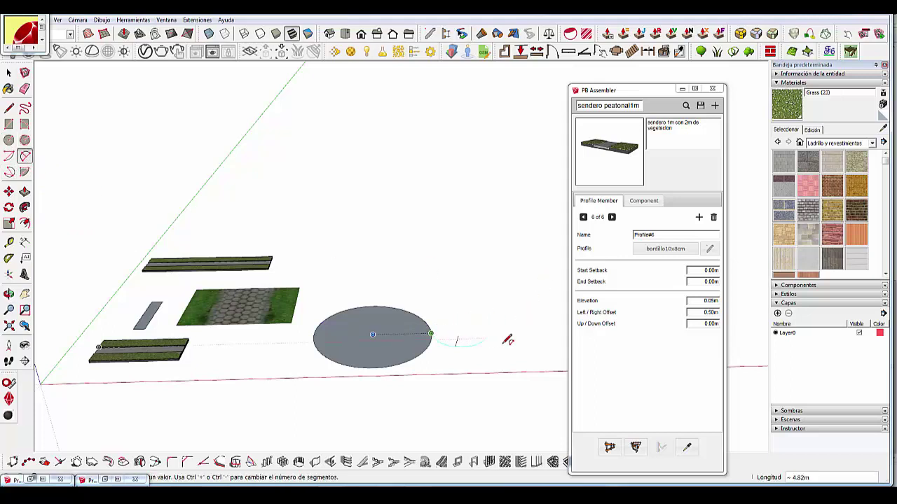
{"action": "left_click", "coordinate": [534, 356]}
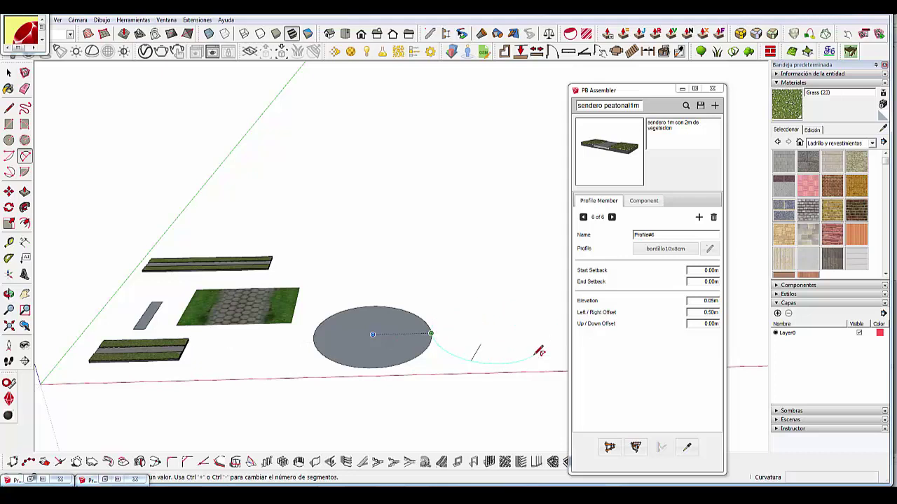
{"action": "scroll", "coordinate": [38, 119], "scroll_direction": "down", "scroll_amount": 3}
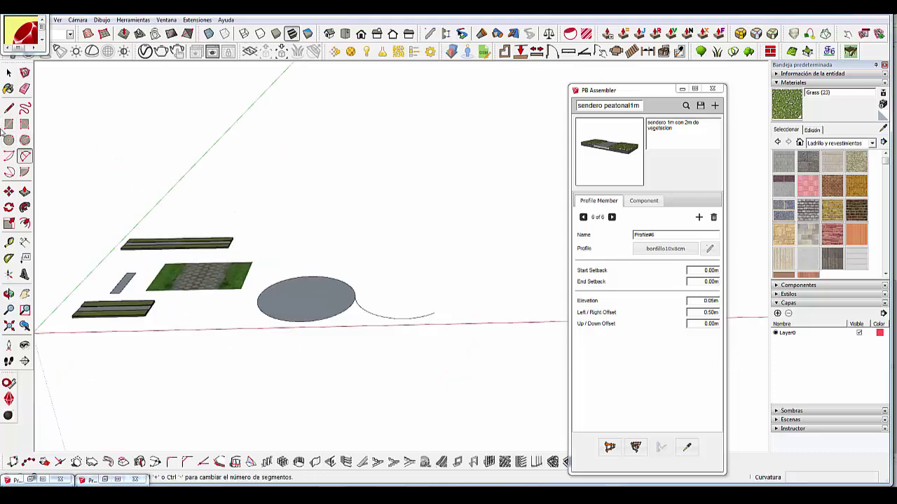
Select the circle's face and delete it.
{"action": "left_click", "coordinate": [9, 72]}
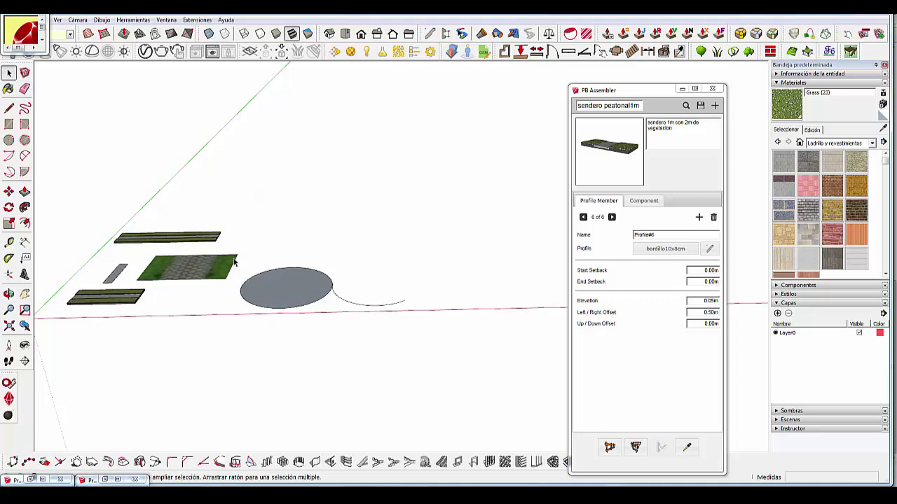
{"action": "scroll", "coordinate": [304, 314], "scroll_direction": "up", "scroll_amount": 2}
{"action": "left_click", "coordinate": [297, 334]}
{"action": "left_click", "coordinate": [8, 108]}
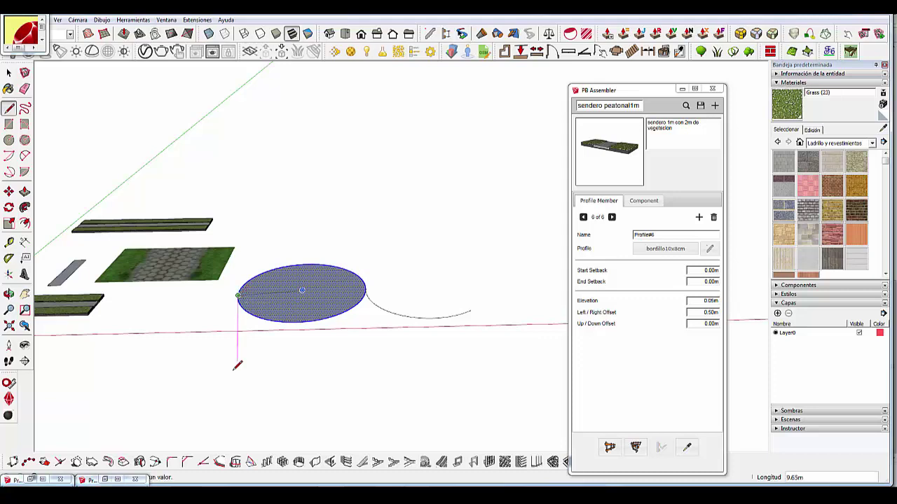
{"action": "mouse_move", "coordinate": [240, 340]}
{"action": "middle_mouse_down"}
{"action": "mouse_move", "coordinate": [28, 368]}
{"action": "mouse_move", "coordinate": [220, 250]}
{"action": "middle_mouse_up"}
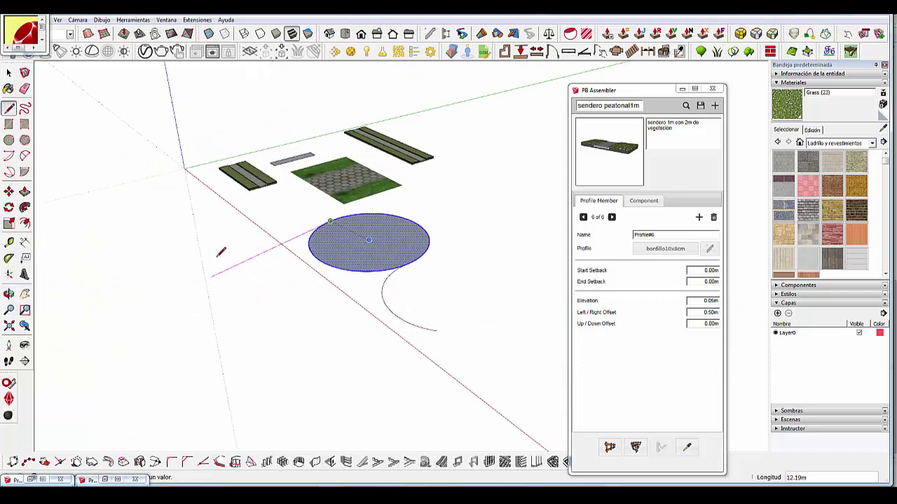
{"action": "left_click", "coordinate": [230, 254]}
{"action": "left_click", "coordinate": [9, 74]}
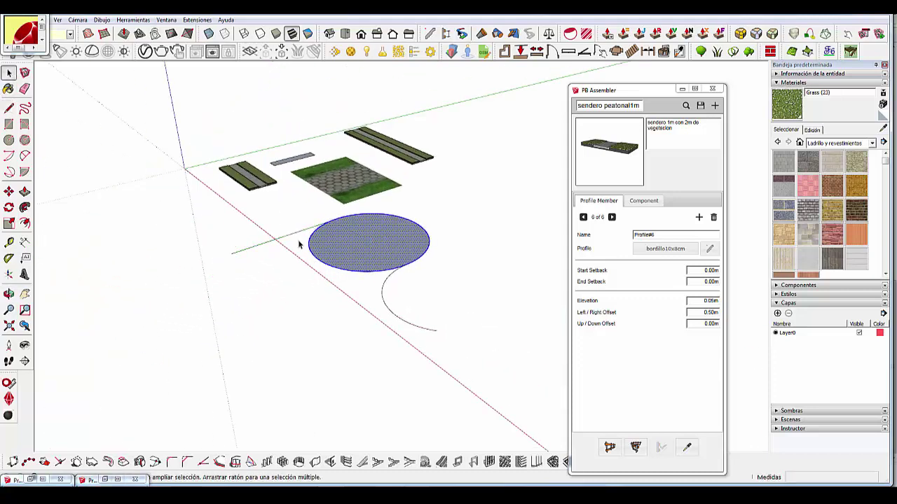
{"action": "key", "text": "Delete"}
{"action": "scroll", "coordinate": [334, 261], "scroll_direction": "down", "scroll_amount": 3}
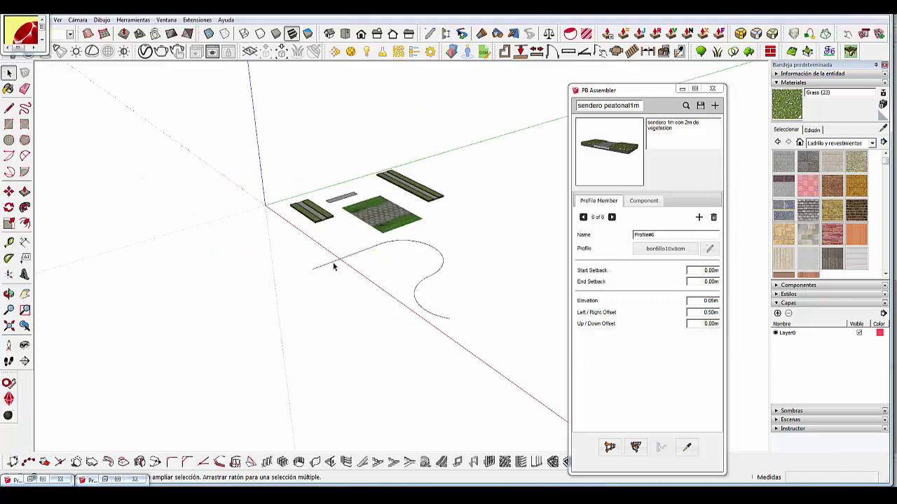
{"action": "scroll", "coordinate": [334, 262], "scroll_direction": "up", "scroll_amount": 4}
Select the whole connected S-shaped curve and build the walkway assembly along it.
{"action": "left_click", "coordinate": [333, 266]}
{"action": "double_click", "coordinate": [333, 266]}
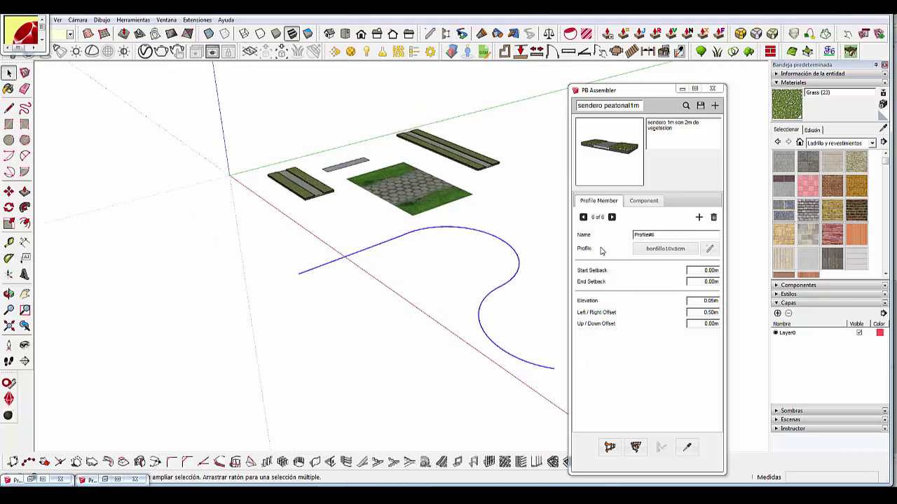
{"action": "left_click", "coordinate": [610, 447]}
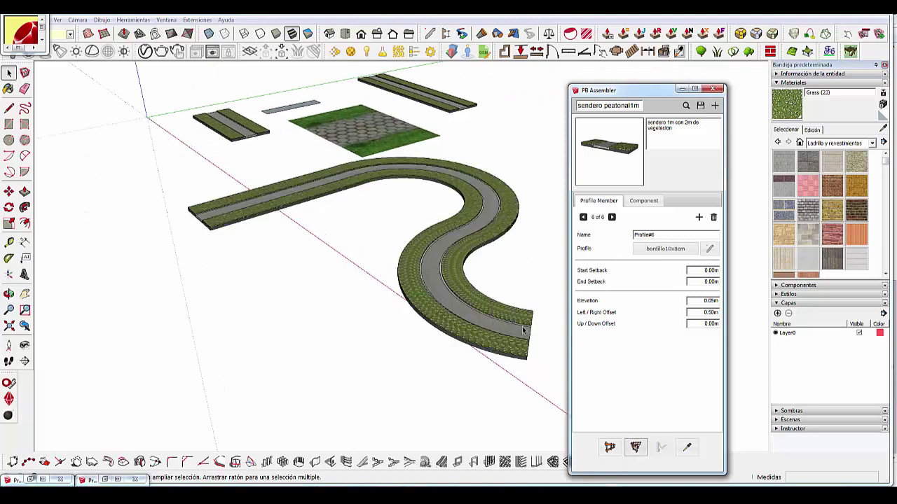
Zoom and orbit around the S-shaped walkway to inspect the grass, paving and curbs.
{"action": "scroll", "coordinate": [461, 312], "scroll_direction": "up", "scroll_amount": 2}
{"action": "scroll", "coordinate": [461, 312], "scroll_direction": "up", "scroll_amount": 2}
{"action": "scroll", "coordinate": [457, 313], "scroll_direction": "up", "scroll_amount": 3}
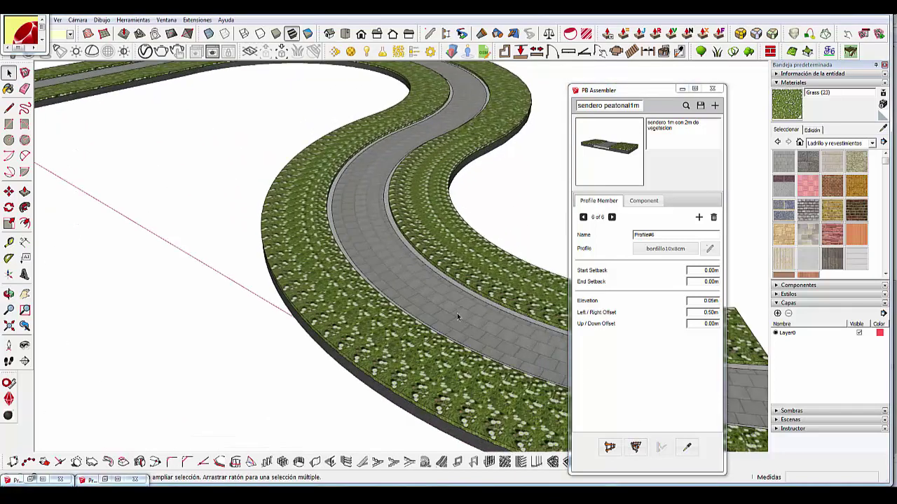
{"action": "scroll", "coordinate": [394, 301], "scroll_direction": "up", "scroll_amount": 3}
{"action": "scroll", "coordinate": [393, 301], "scroll_direction": "down", "scroll_amount": 2}
{"action": "scroll", "coordinate": [413, 293], "scroll_direction": "down", "scroll_amount": 2}
{"action": "scroll", "coordinate": [435, 283], "scroll_direction": "down", "scroll_amount": 3}
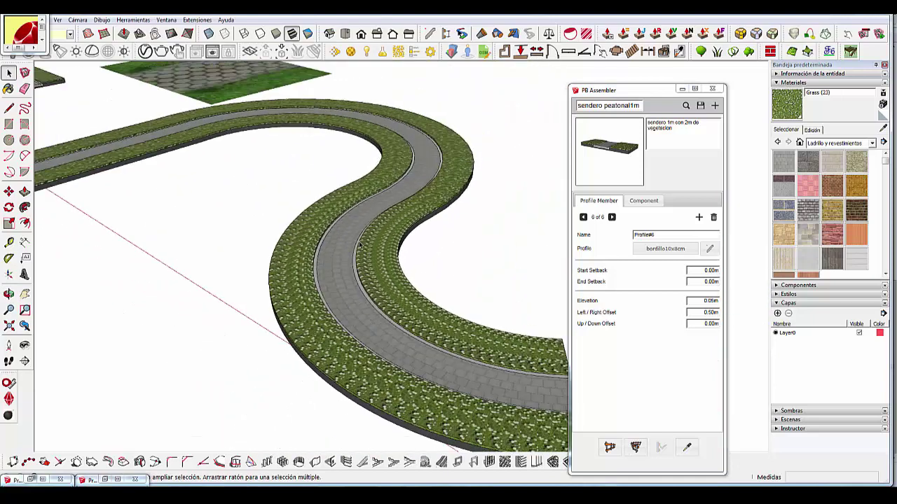
{"action": "scroll", "coordinate": [456, 275], "scroll_direction": "down", "scroll_amount": 2}
{"action": "middle_click_drag", "start_coordinate": [470, 269], "coordinate": [152, 212]}
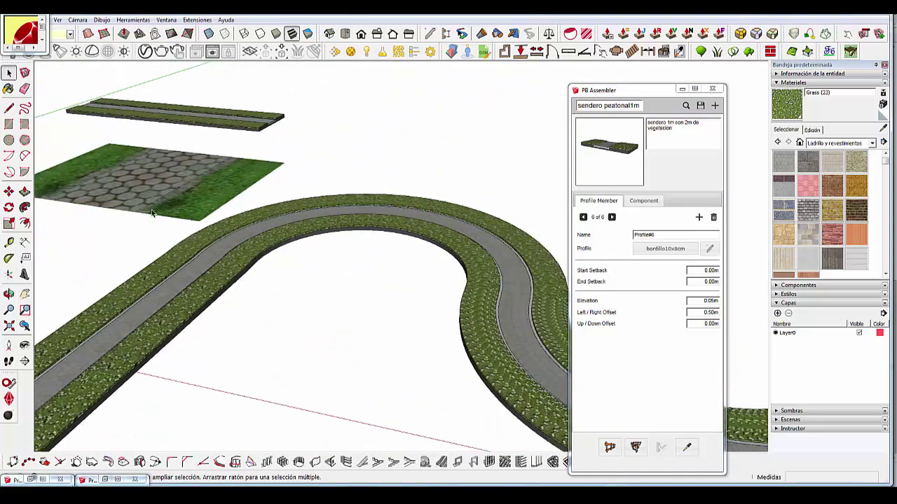
{"action": "middle_click_drag", "start_coordinate": [503, 198], "coordinate": [245, 201]}
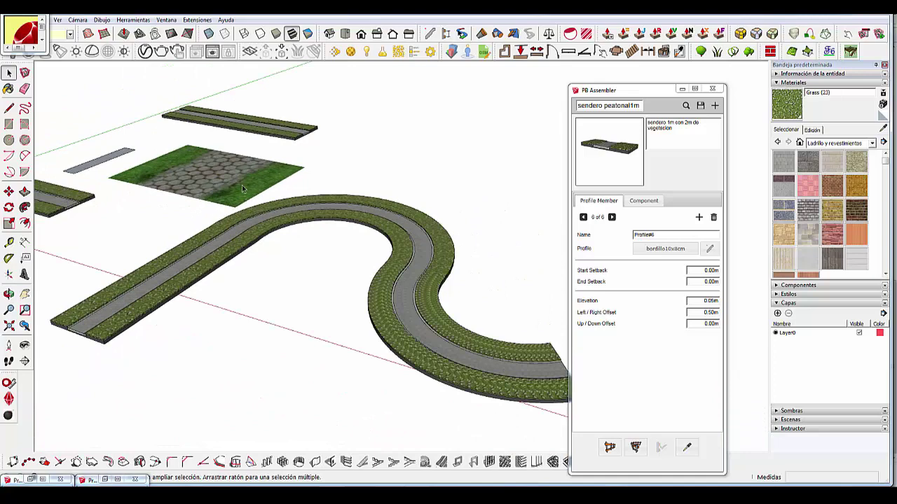
{"action": "mouse_move", "coordinate": [482, 315]}
{"action": "middle_mouse_down"}
{"action": "mouse_move", "coordinate": [203, 234]}
{"action": "mouse_move", "coordinate": [461, 225]}
{"action": "mouse_move", "coordinate": [220, 173]}
{"action": "mouse_move", "coordinate": [194, 243]}
{"action": "mouse_move", "coordinate": [337, 233]}
{"action": "middle_mouse_up"}
{"action": "scroll", "coordinate": [198, 233], "scroll_direction": "up", "scroll_amount": 2}
{"action": "scroll", "coordinate": [220, 173], "scroll_direction": "up", "scroll_amount": 3}
{"action": "scroll", "coordinate": [214, 251], "scroll_direction": "up", "scroll_amount": 3}
{"action": "scroll", "coordinate": [215, 251], "scroll_direction": "down", "scroll_amount": 3}
{"action": "scroll", "coordinate": [204, 231], "scroll_direction": "down", "scroll_amount": 2}
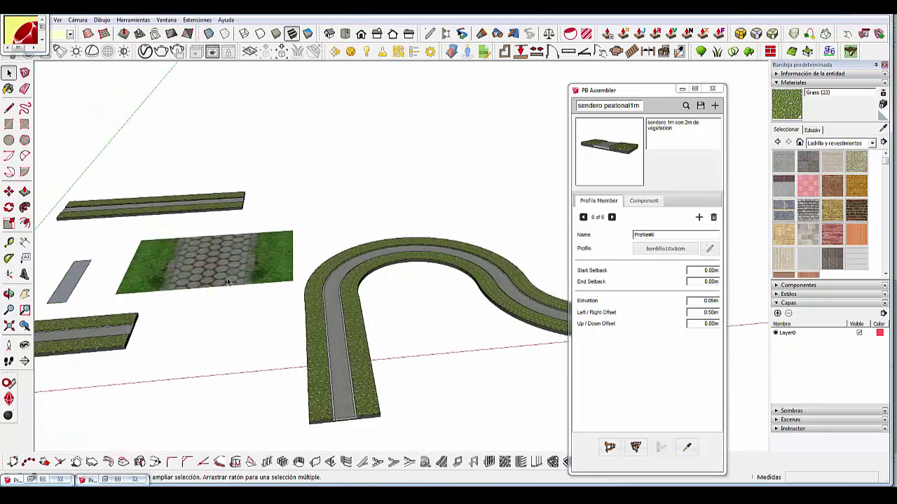
{"action": "scroll", "coordinate": [99, 162], "scroll_direction": "down", "scroll_amount": 2}
{"action": "scroll", "coordinate": [84, 183], "scroll_direction": "up", "scroll_amount": 2}
{"action": "scroll", "coordinate": [282, 266], "scroll_direction": "up", "scroll_amount": 2}
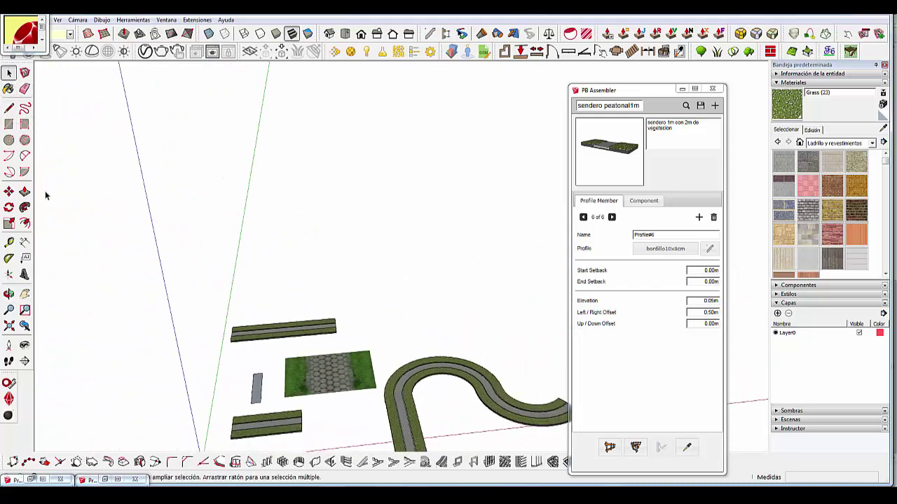
{"action": "scroll", "coordinate": [382, 361], "scroll_direction": "up", "scroll_amount": 2}
{"action": "scroll", "coordinate": [330, 325], "scroll_direction": "down", "scroll_amount": 2}
{"action": "middle_click_drag", "start_coordinate": [329, 325], "coordinate": [302, 396]}
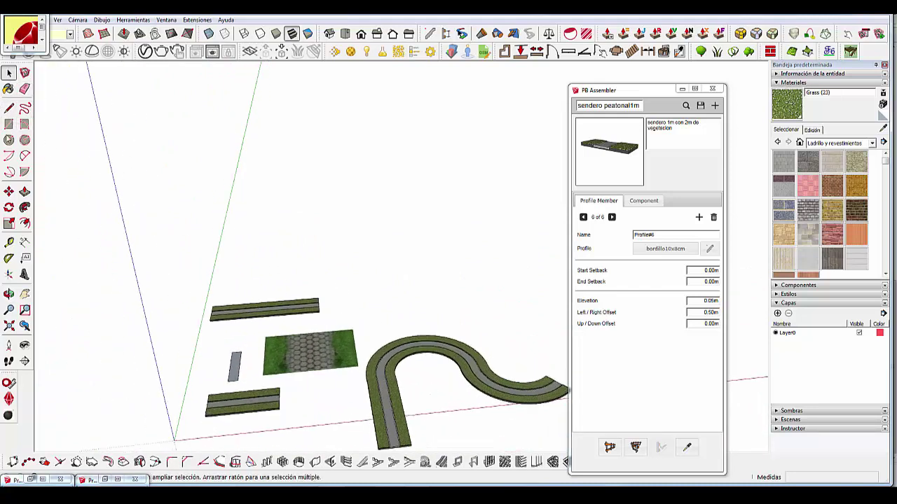
Draw a thin rectangular strip on the ground with a 3 m side.
{"action": "left_click", "coordinate": [8, 107]}
{"action": "scroll", "coordinate": [319, 295], "scroll_direction": "up", "scroll_amount": 1}
{"action": "scroll", "coordinate": [322, 280], "scroll_direction": "up", "scroll_amount": 3}
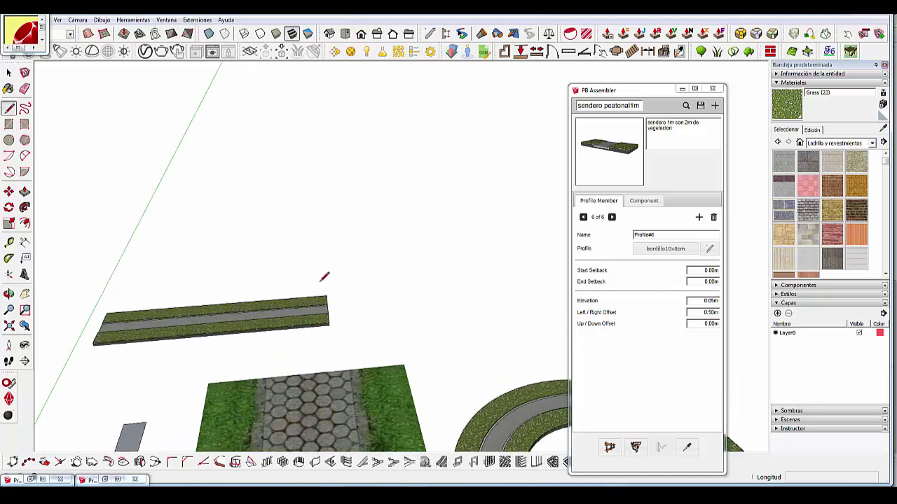
{"action": "left_click", "coordinate": [236, 276]}
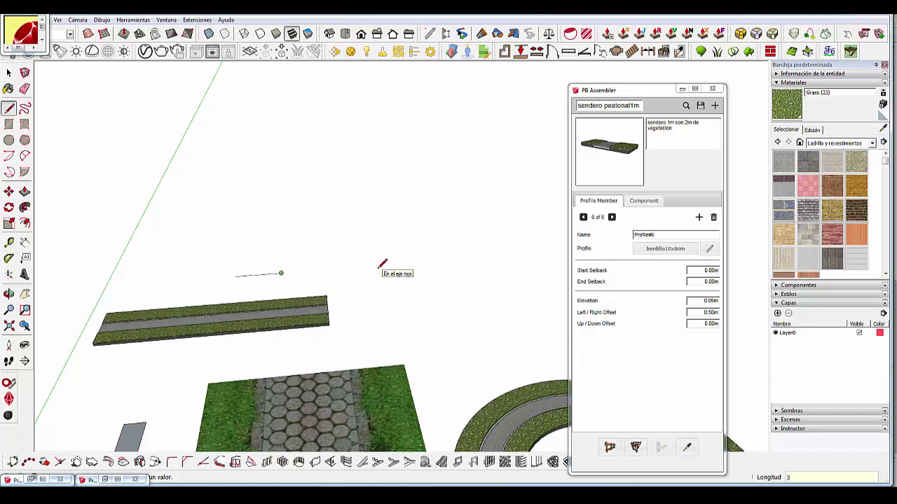
{"action": "scroll", "coordinate": [286, 273], "scroll_direction": "up", "scroll_amount": 2}
{"action": "scroll", "coordinate": [284, 273], "scroll_direction": "up", "scroll_amount": 1}
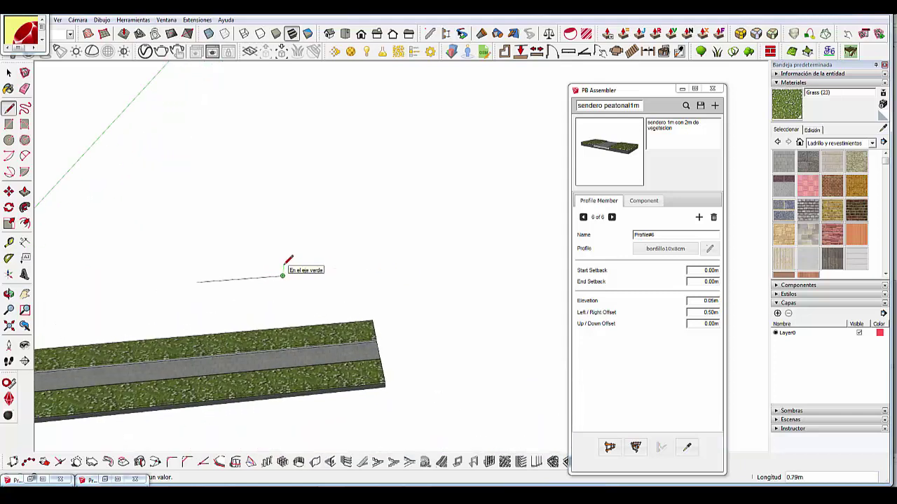
{"action": "left_click", "coordinate": [272, 267]}
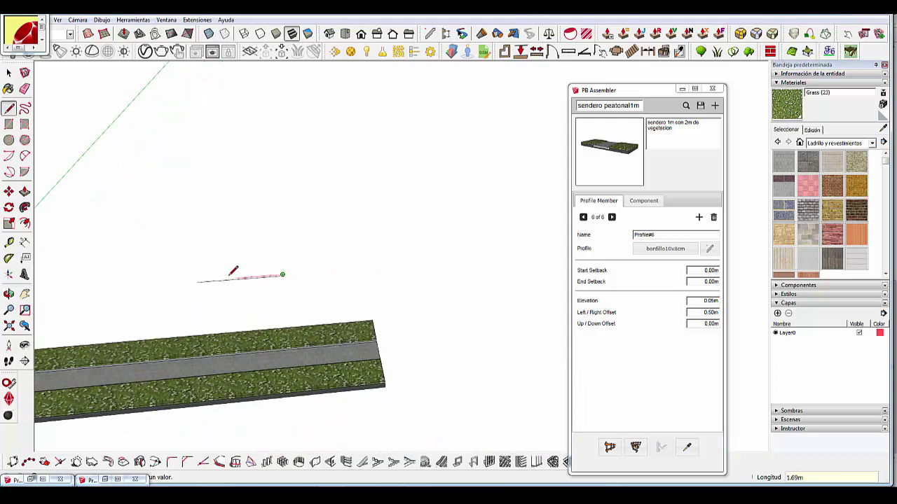
{"action": "scroll", "coordinate": [204, 276], "scroll_direction": "up", "scroll_amount": 1}
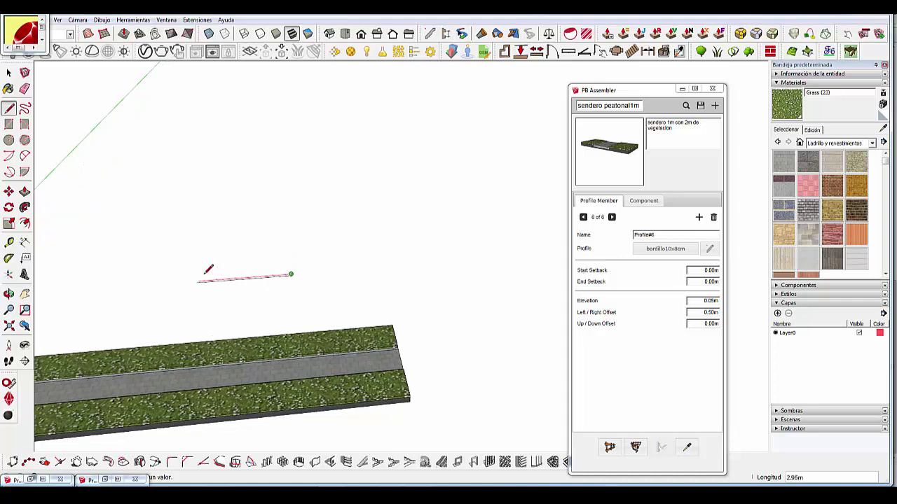
{"action": "scroll", "coordinate": [199, 277], "scroll_direction": "up", "scroll_amount": 1}
{"action": "scroll", "coordinate": [197, 278], "scroll_direction": "up", "scroll_amount": 1}
{"action": "scroll", "coordinate": [197, 278], "scroll_direction": "up", "scroll_amount": 1}
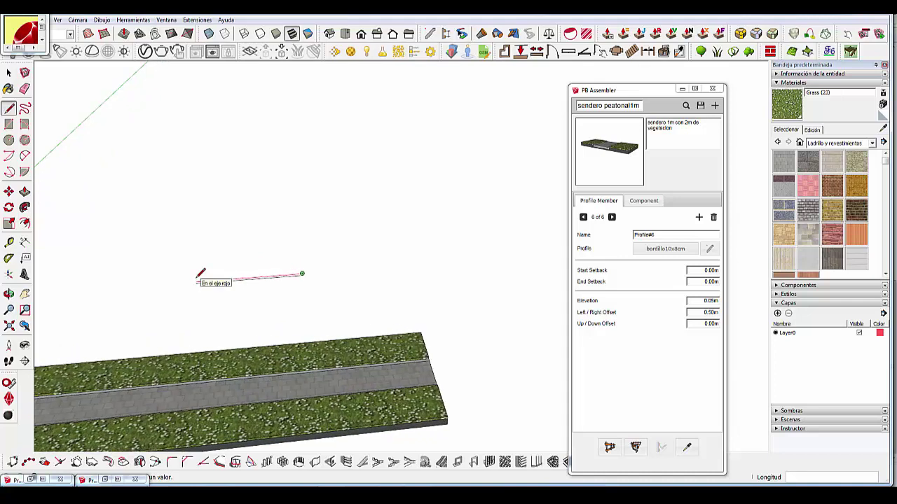
{"action": "type", "text": "3"}
{"action": "key", "text": "Return"}
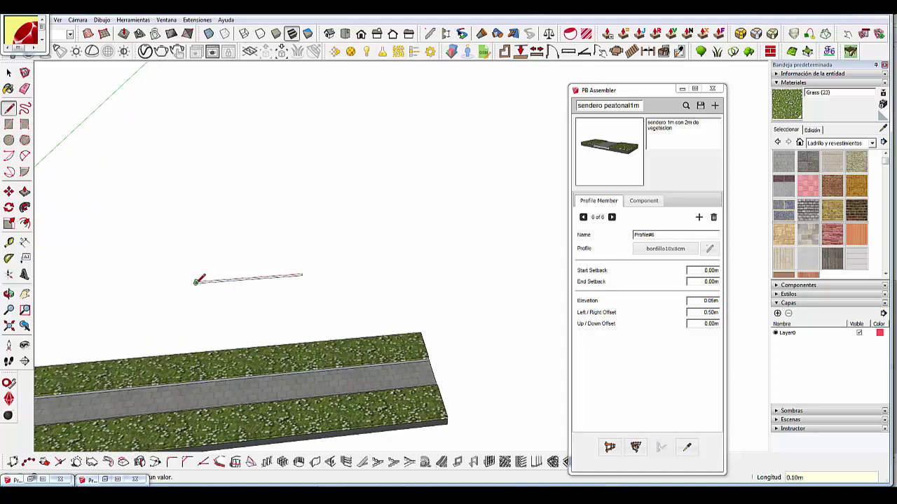
{"action": "scroll", "coordinate": [198, 278], "scroll_direction": "up", "scroll_amount": 1}
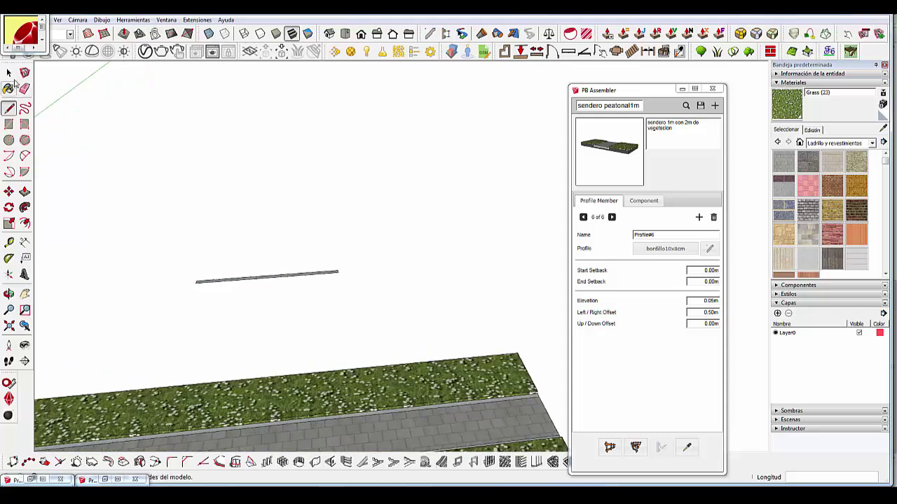
Select the new strip's face and edges.
{"action": "left_click", "coordinate": [8, 72]}
{"action": "middle_click_drag", "start_coordinate": [334, 290], "coordinate": [304, 254]}
{"action": "scroll", "coordinate": [305, 253], "scroll_direction": "up", "scroll_amount": 2}
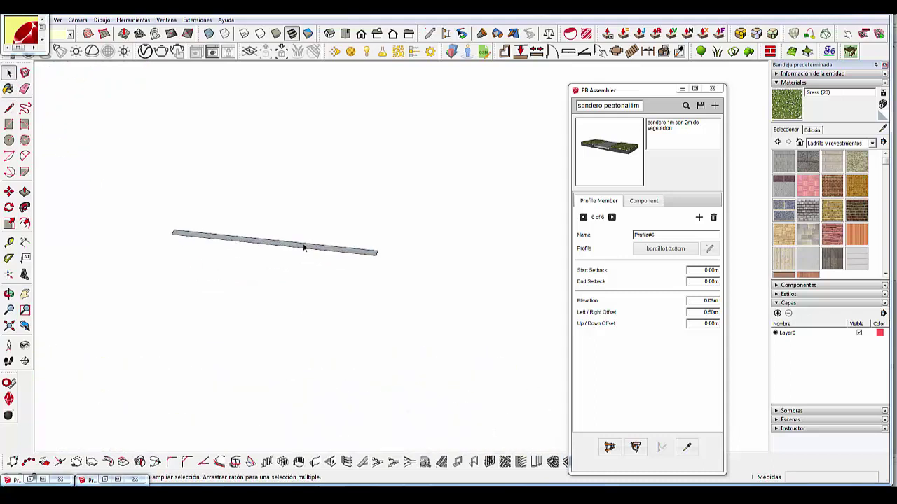
{"action": "scroll", "coordinate": [304, 253], "scroll_direction": "up", "scroll_amount": 2}
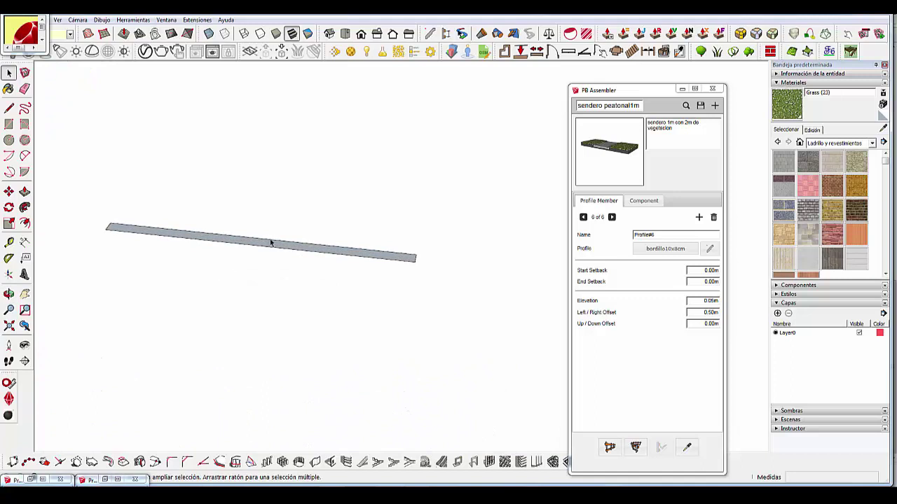
{"action": "double_click", "coordinate": [272, 247]}
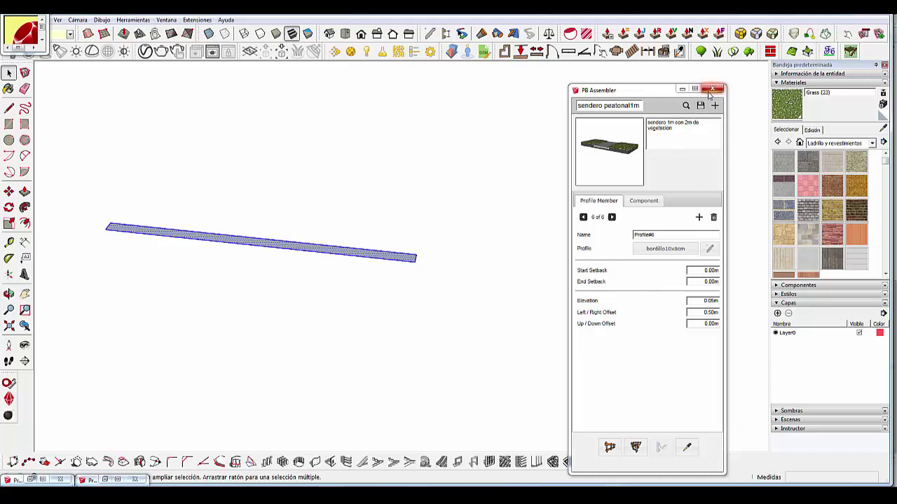
Close PB Assembler and start a new profile in Profile Builder 2.
{"action": "left_click", "coordinate": [712, 92]}
{"action": "mouse_move", "coordinate": [354, 197]}
{"action": "middle_mouse_down"}
{"action": "mouse_move", "coordinate": [372, 212]}
{"action": "mouse_move", "coordinate": [334, 240]}
{"action": "mouse_move", "coordinate": [355, 211]}
{"action": "middle_mouse_up"}
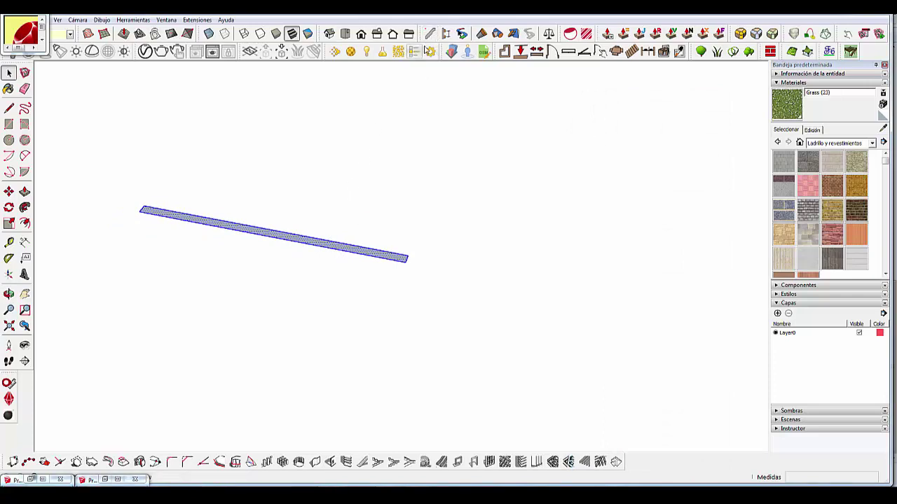
{"action": "left_click", "coordinate": [29, 480]}
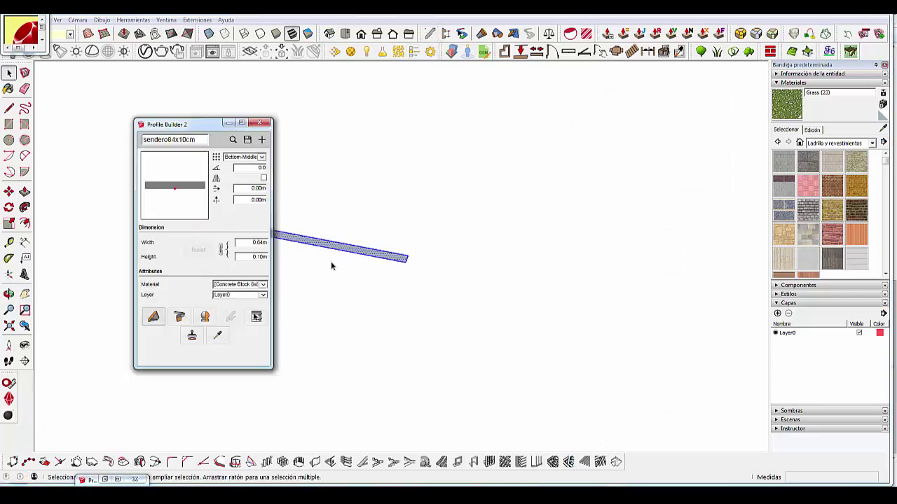
{"action": "left_click", "coordinate": [262, 141]}
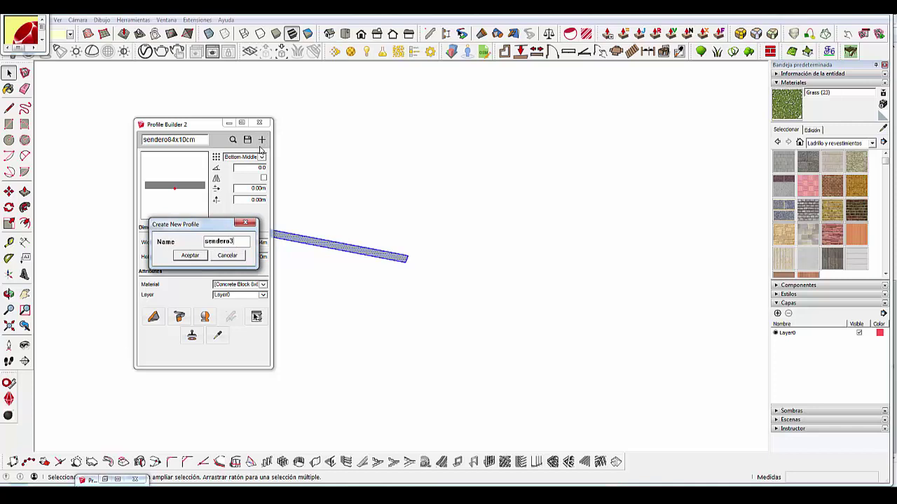
Create the 3 m × 0.10 m sendero3m profile aligned Bottom-Middle and start Build Along Path.
{"action": "left_click", "coordinate": [189, 257]}
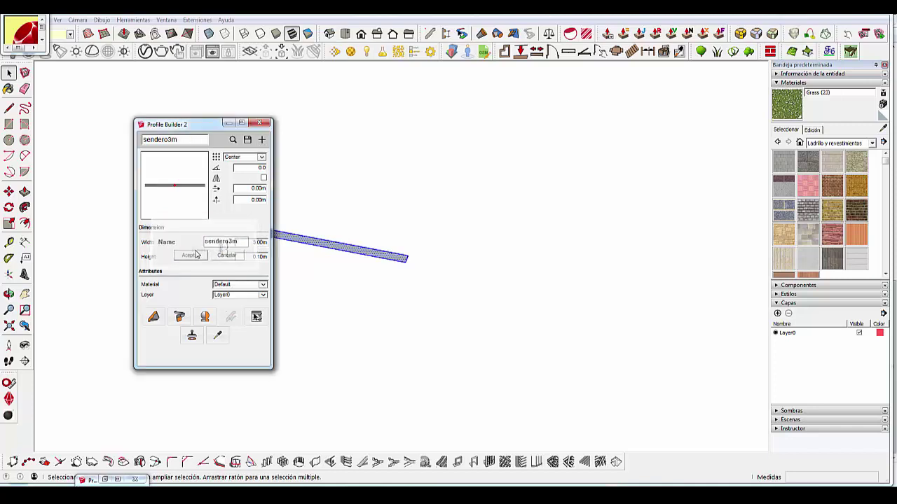
{"action": "left_click", "coordinate": [250, 159]}
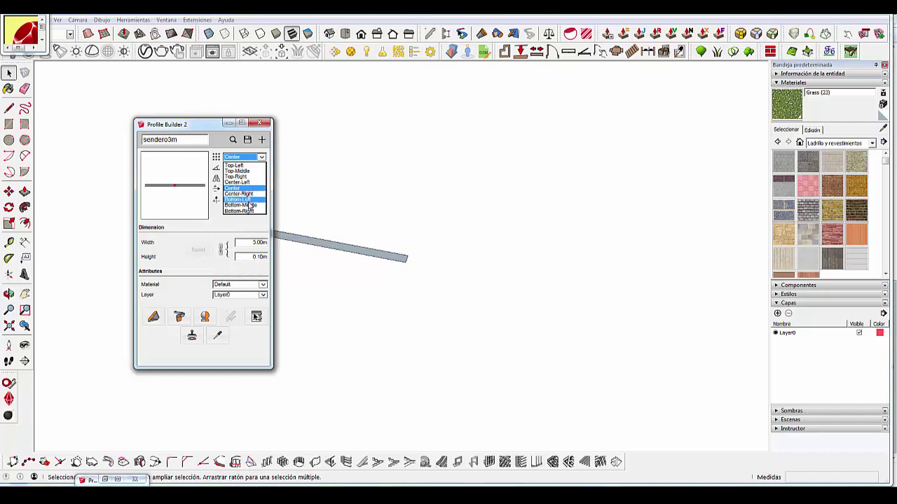
{"action": "left_click", "coordinate": [250, 205]}
{"action": "left_click", "coordinate": [153, 317]}
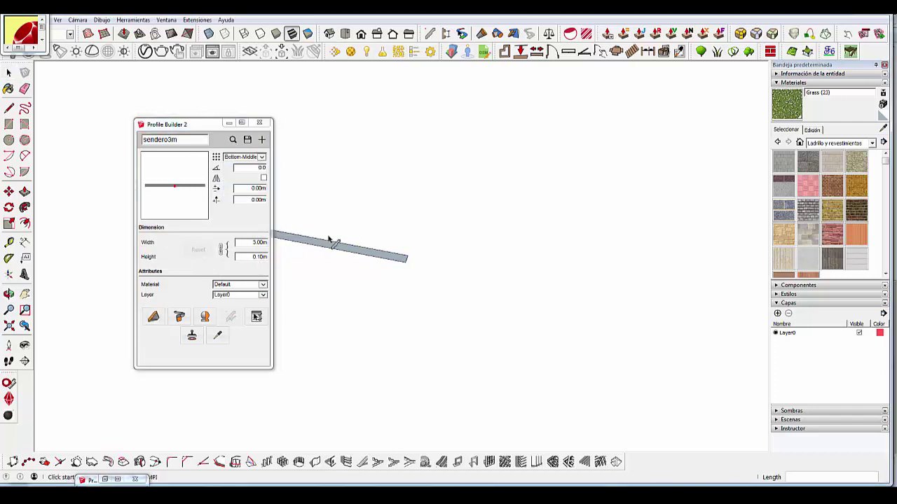
Draw a long plain grey slab along a path using the sendero3m profile.
{"action": "left_click", "coordinate": [388, 262]}
{"action": "scroll", "coordinate": [385, 259], "scroll_direction": "down", "scroll_amount": 1}
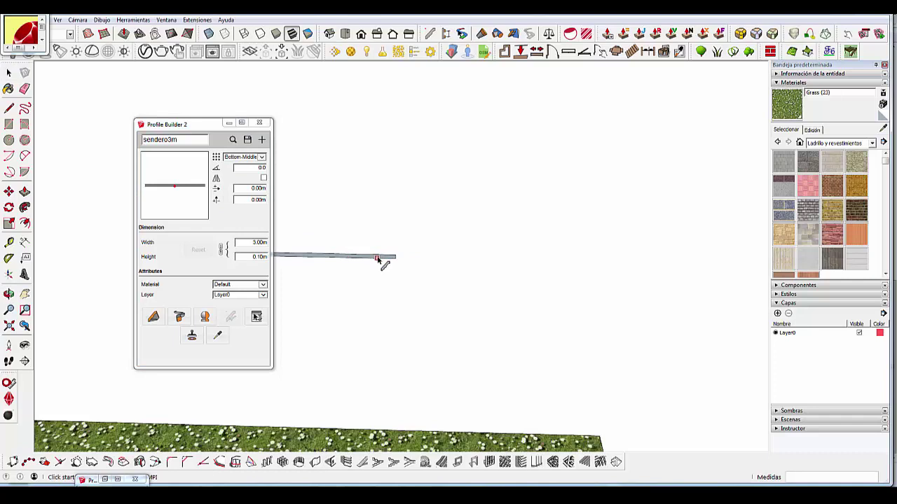
{"action": "scroll", "coordinate": [386, 260], "scroll_direction": "down", "scroll_amount": 2}
{"action": "scroll", "coordinate": [396, 258], "scroll_direction": "down", "scroll_amount": 3}
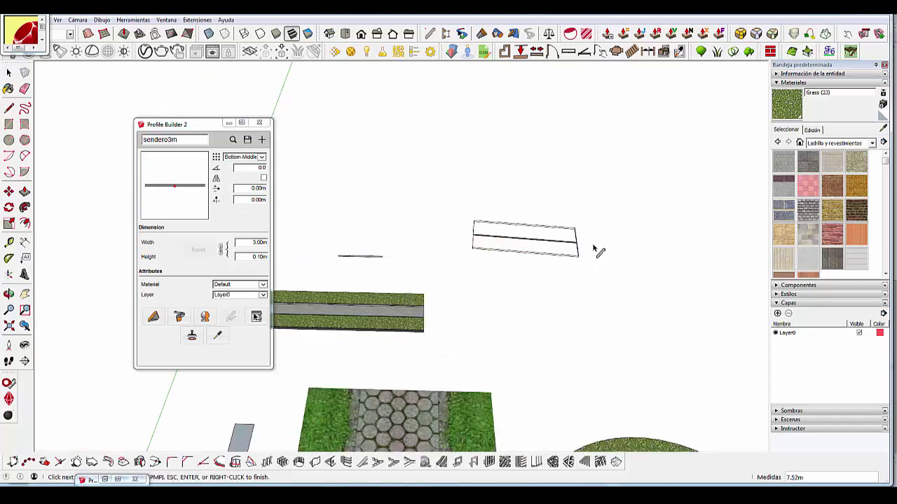
{"action": "double_click", "coordinate": [610, 240]}
{"action": "key", "text": "space"}
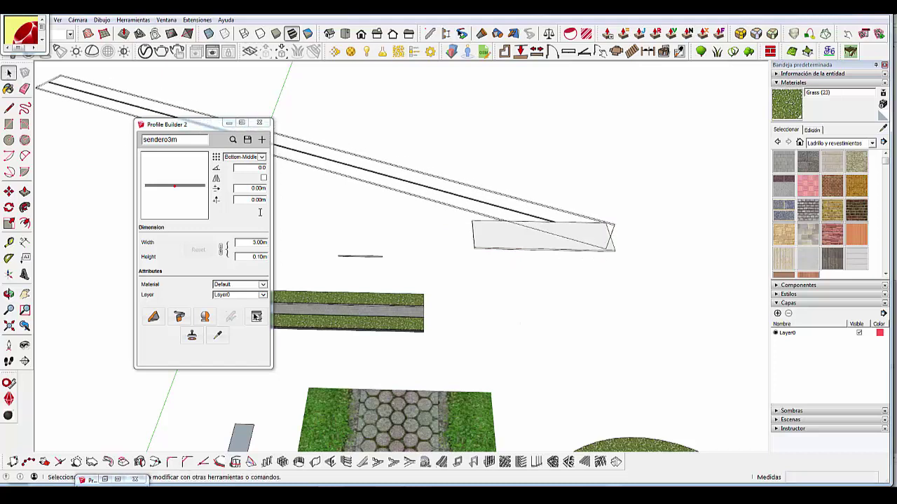
{"action": "middle_click_drag", "start_coordinate": [491, 203], "coordinate": [584, 196]}
Explode the hex-paved path component into loose geometry.
{"action": "left_click", "coordinate": [525, 381]}
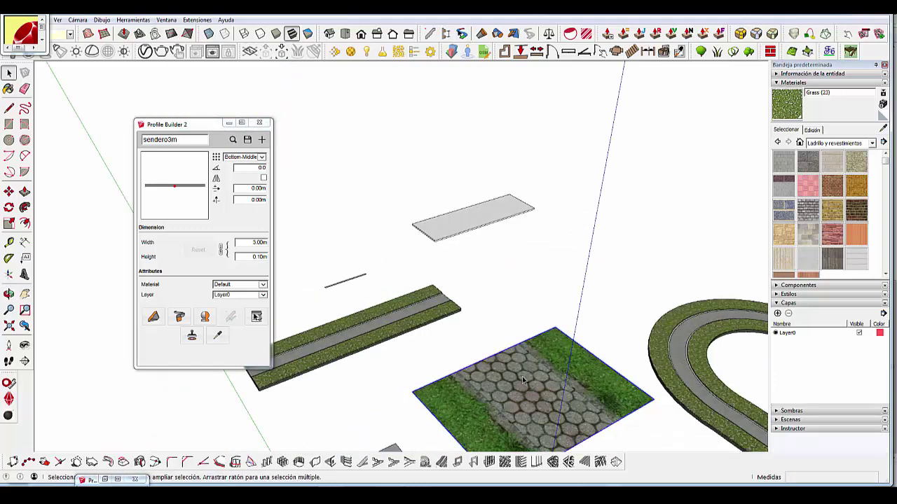
{"action": "right_click", "coordinate": [525, 381]}
{"action": "left_click", "coordinate": [557, 219]}
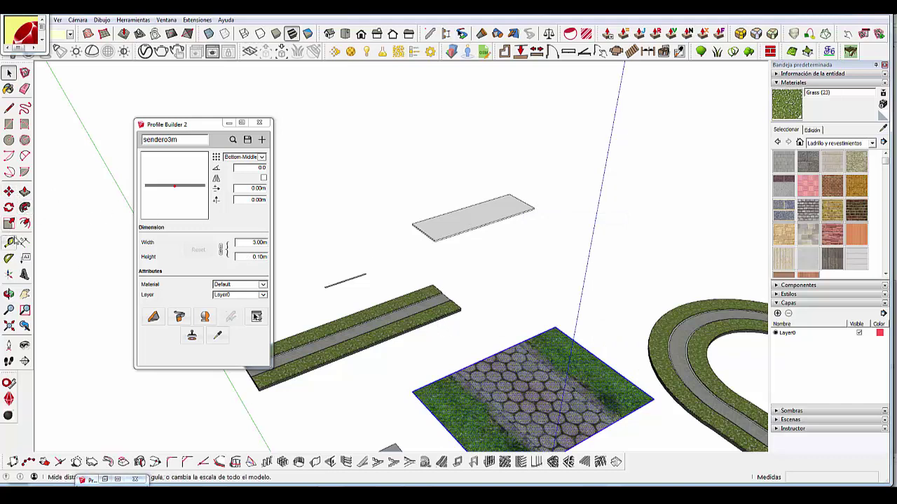
Sample the hex-paving material from the paved strip and paint it onto the grey slab.
{"action": "left_click", "coordinate": [884, 129]}
{"action": "left_click", "coordinate": [544, 387]}
{"action": "left_click", "coordinate": [465, 208]}
{"action": "scroll", "coordinate": [466, 208], "scroll_direction": "up", "scroll_amount": 3}
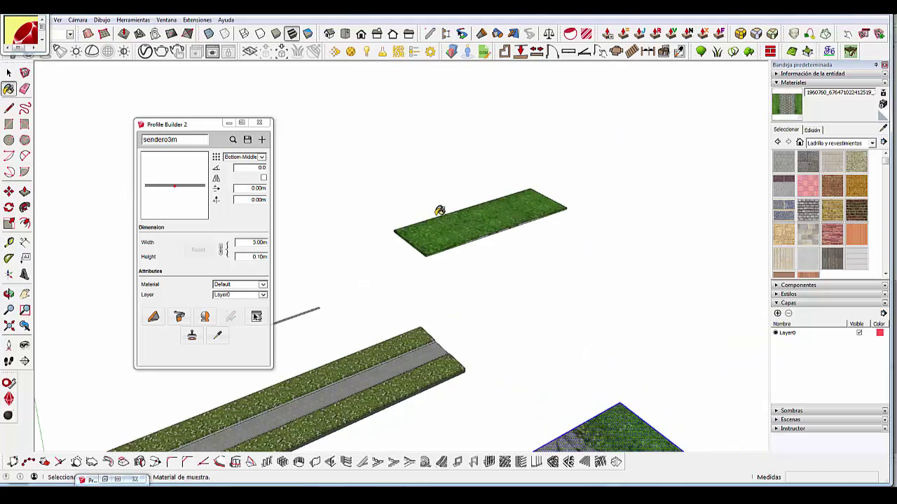
{"action": "scroll", "coordinate": [462, 213], "scroll_direction": "up", "scroll_amount": 3}
{"action": "scroll", "coordinate": [452, 225], "scroll_direction": "up", "scroll_amount": 2}
{"action": "scroll", "coordinate": [453, 225], "scroll_direction": "up", "scroll_amount": 2}
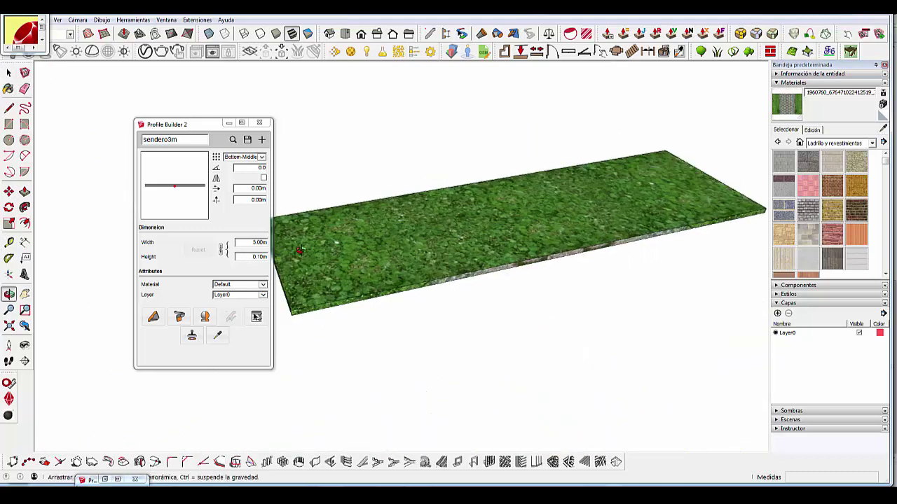
{"action": "scroll", "coordinate": [398, 245], "scroll_direction": "up", "scroll_amount": 2}
{"action": "scroll", "coordinate": [433, 268], "scroll_direction": "down", "scroll_amount": 3}
{"action": "scroll", "coordinate": [433, 266], "scroll_direction": "down", "scroll_amount": 2}
{"action": "middle_click_drag", "start_coordinate": [434, 266], "coordinate": [465, 262]}
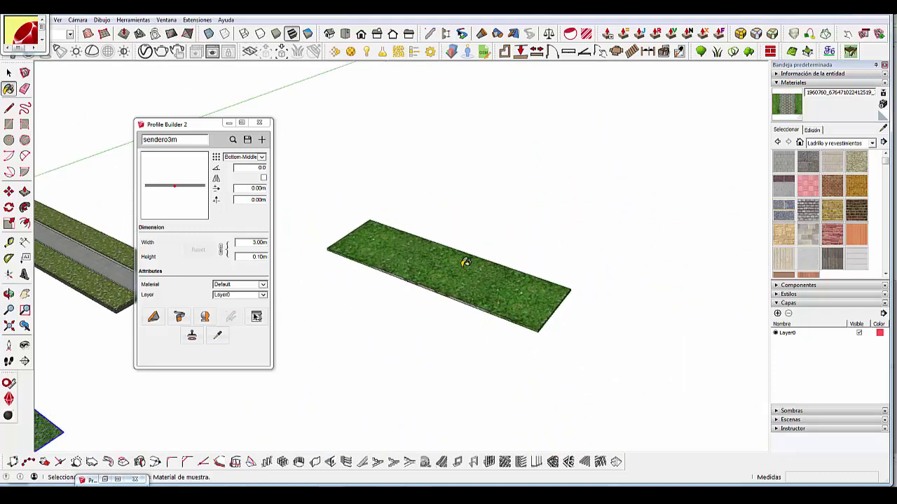
Undo the paint so the slab returns to plain grey.
{"action": "left_click", "coordinate": [8, 73]}
{"action": "scroll", "coordinate": [447, 260], "scroll_direction": "down", "scroll_amount": 2}
{"action": "scroll", "coordinate": [448, 260], "scroll_direction": "down", "scroll_amount": 3}
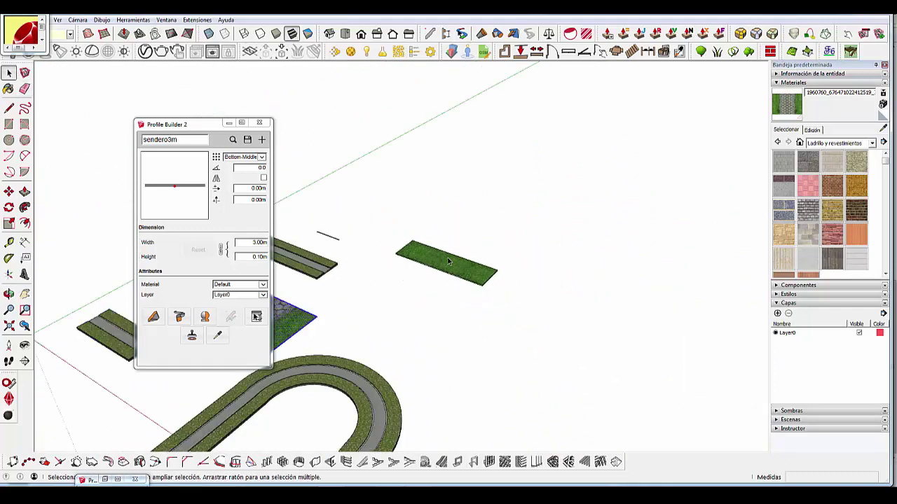
{"action": "left_click", "coordinate": [9, 124]}
{"action": "scroll", "coordinate": [704, 336], "scroll_direction": "up", "scroll_amount": 1}
{"action": "scroll", "coordinate": [545, 332], "scroll_direction": "up", "scroll_amount": 1}
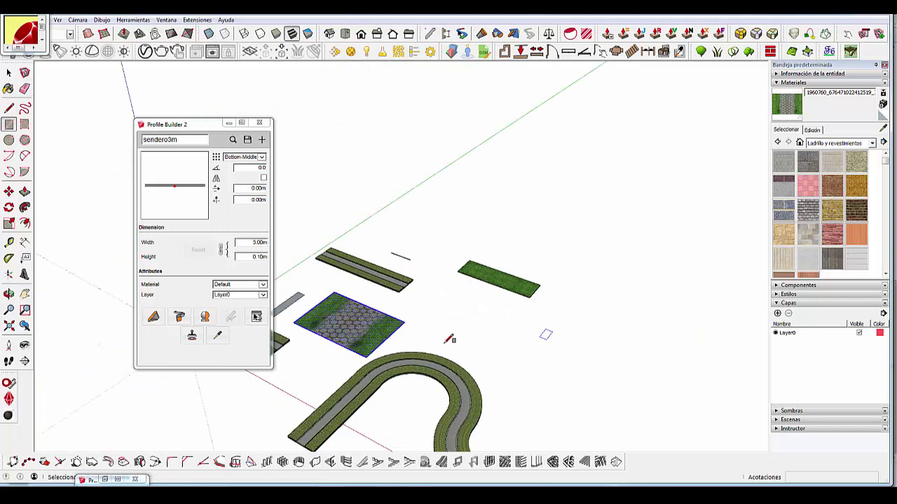
{"action": "scroll", "coordinate": [465, 287], "scroll_direction": "up", "scroll_amount": 1}
{"action": "scroll", "coordinate": [551, 228], "scroll_direction": "up", "scroll_amount": 1}
{"action": "scroll", "coordinate": [550, 229], "scroll_direction": "up", "scroll_amount": 1}
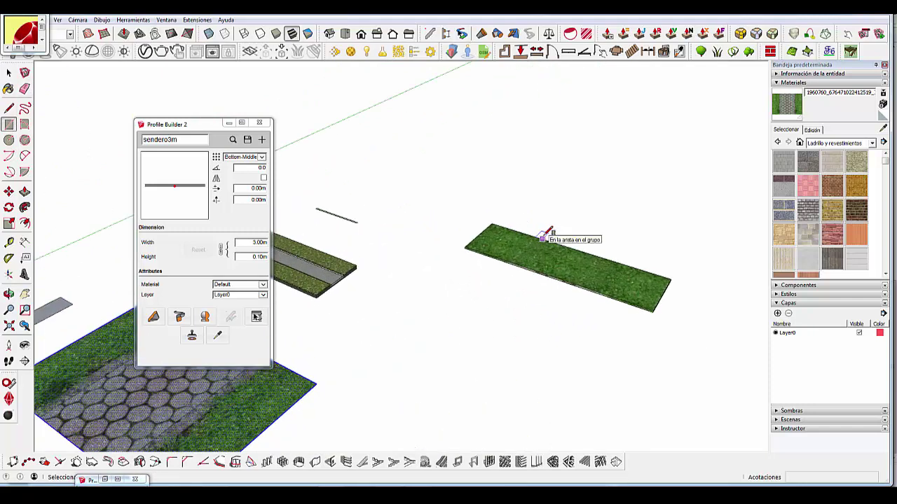
{"action": "key", "text": "ctrl+z"}
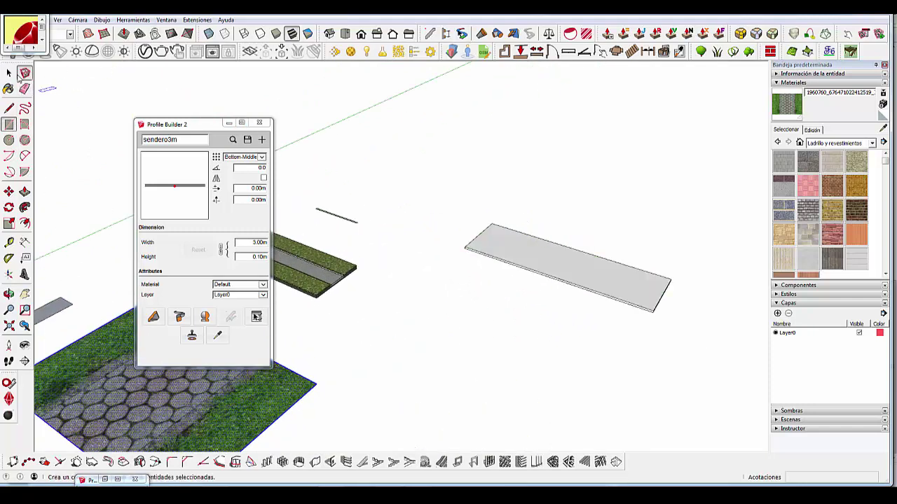
Turn the plain sendero3m slab into a component with Make Component.
{"action": "left_click", "coordinate": [17, 74]}
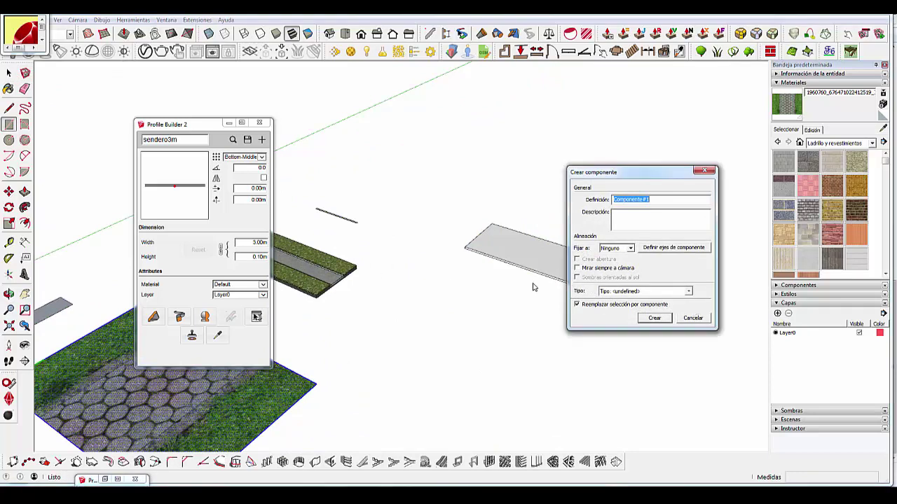
{"action": "left_click", "coordinate": [692, 318]}
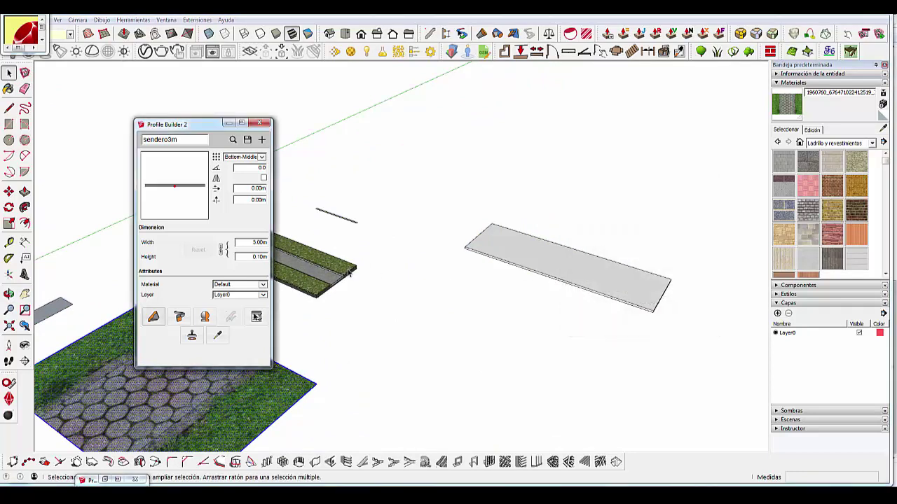
{"action": "middle_click_drag", "start_coordinate": [349, 272], "coordinate": [669, 226]}
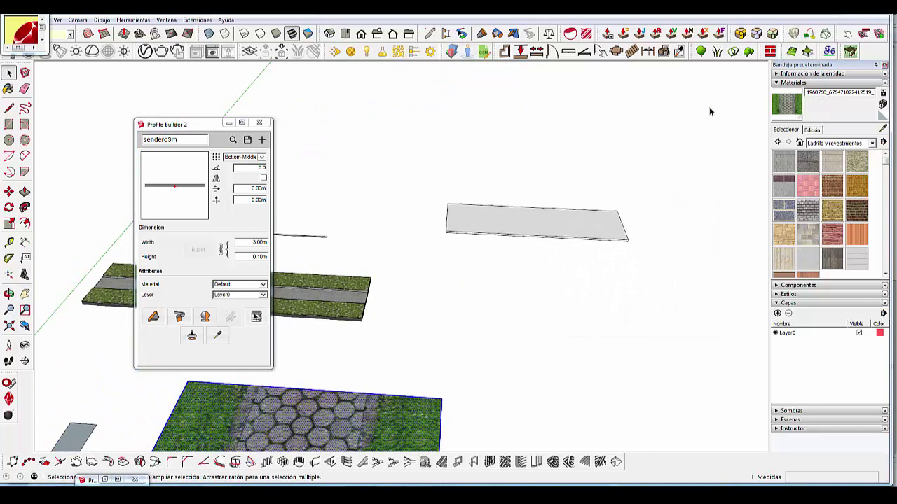
Assign the sampled hex-paving material to sendero3m and delete the plain grey slab.
{"action": "left_click", "coordinate": [241, 286]}
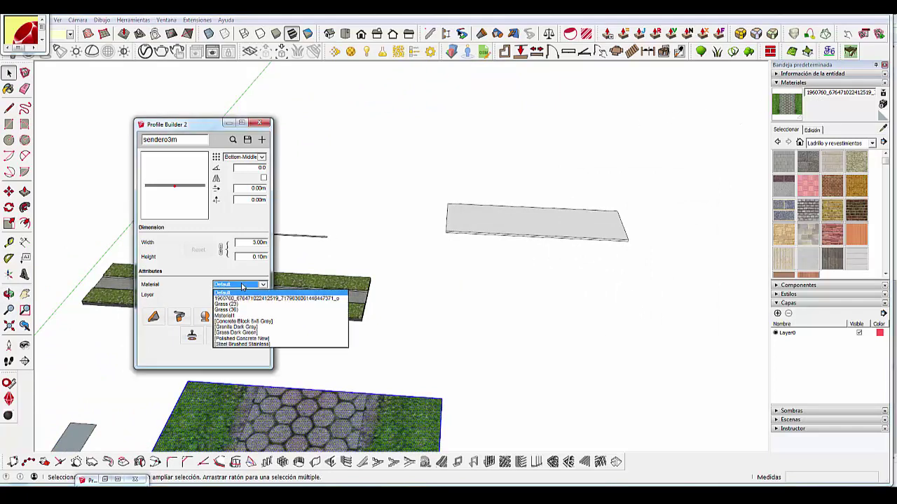
{"action": "left_click", "coordinate": [252, 297]}
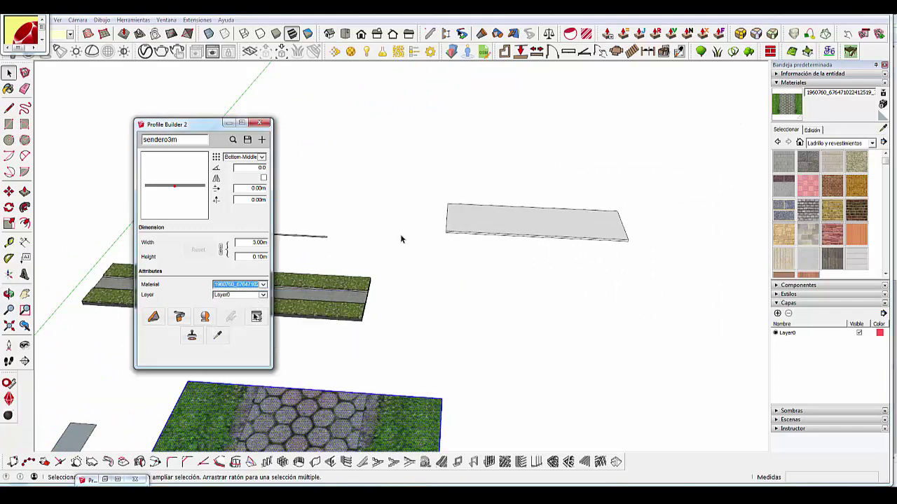
{"action": "left_click", "coordinate": [512, 234]}
{"action": "key", "text": "Delete"}
Start a trial paved path, then cancel and undo it.
{"action": "left_click", "coordinate": [153, 317]}
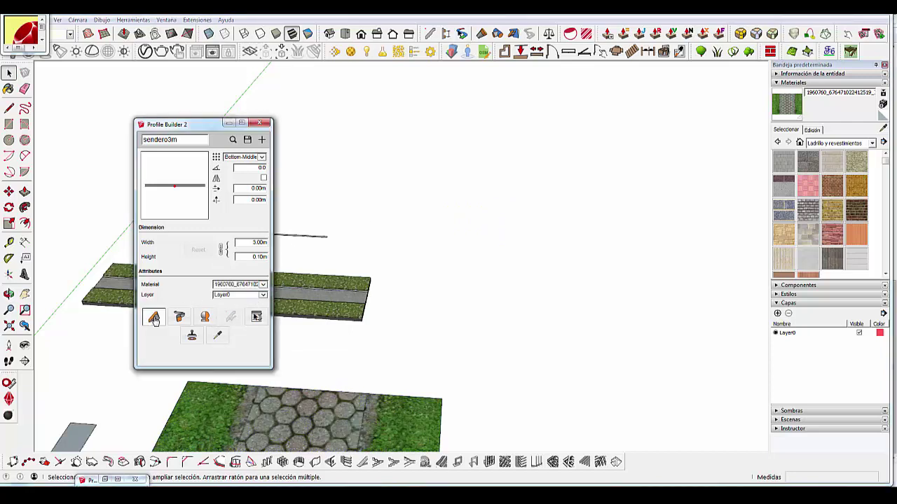
{"action": "left_click", "coordinate": [412, 231]}
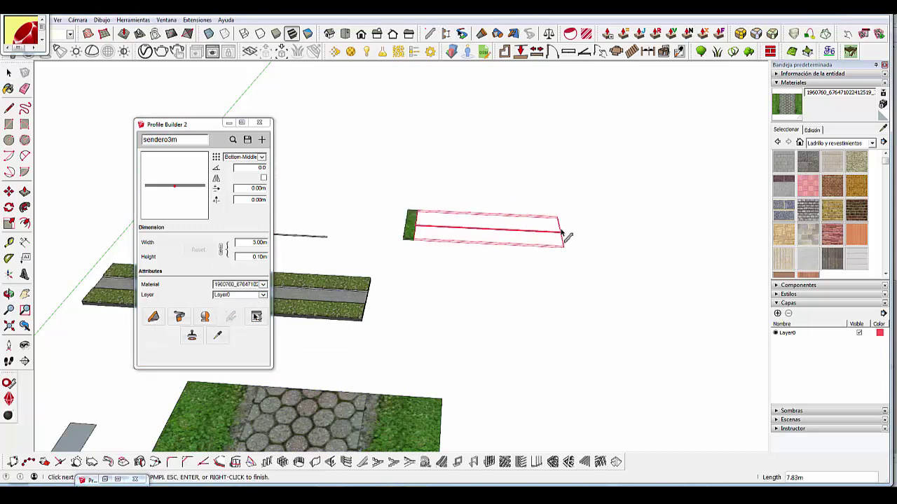
{"action": "key", "text": "Escape"}
{"action": "key", "text": "Return"}
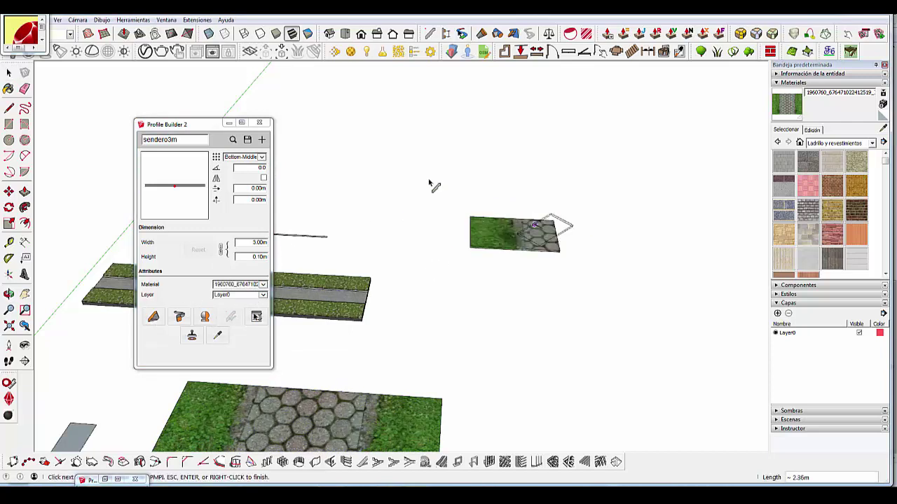
{"action": "key", "text": "ctrl+z"}
Draw the short grass-and-hex-paver strip with the sendero3m profile.
{"action": "scroll", "coordinate": [464, 319], "scroll_direction": "down", "scroll_amount": 2}
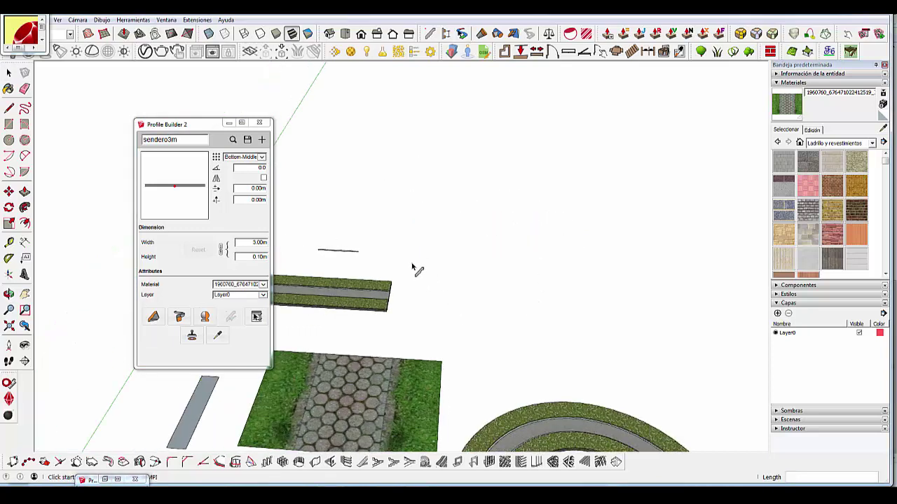
{"action": "left_click", "coordinate": [413, 262]}
{"action": "double_click", "coordinate": [577, 273]}
{"action": "scroll", "coordinate": [546, 259], "scroll_direction": "up", "scroll_amount": 1}
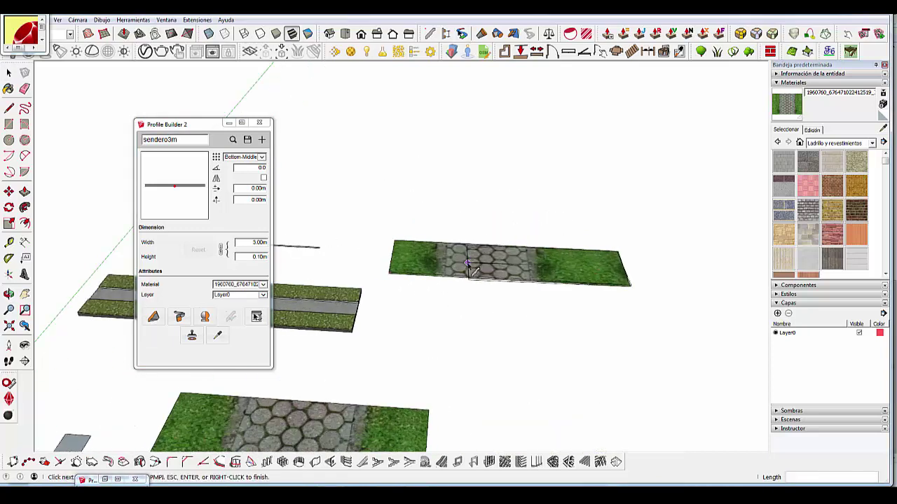
{"action": "scroll", "coordinate": [518, 245], "scroll_direction": "up", "scroll_amount": 2}
{"action": "scroll", "coordinate": [501, 236], "scroll_direction": "up", "scroll_amount": 1}
{"action": "scroll", "coordinate": [501, 236], "scroll_direction": "up", "scroll_amount": 1}
{"action": "scroll", "coordinate": [500, 236], "scroll_direction": "up", "scroll_amount": 1}
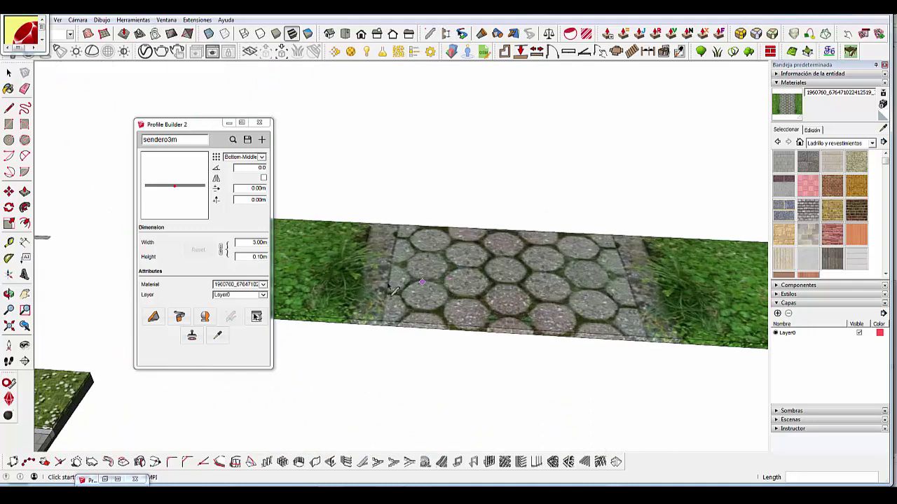
{"action": "scroll", "coordinate": [490, 266], "scroll_direction": "down", "scroll_amount": 3}
{"action": "scroll", "coordinate": [410, 283], "scroll_direction": "down", "scroll_amount": 1}
{"action": "scroll", "coordinate": [406, 279], "scroll_direction": "up", "scroll_amount": 2}
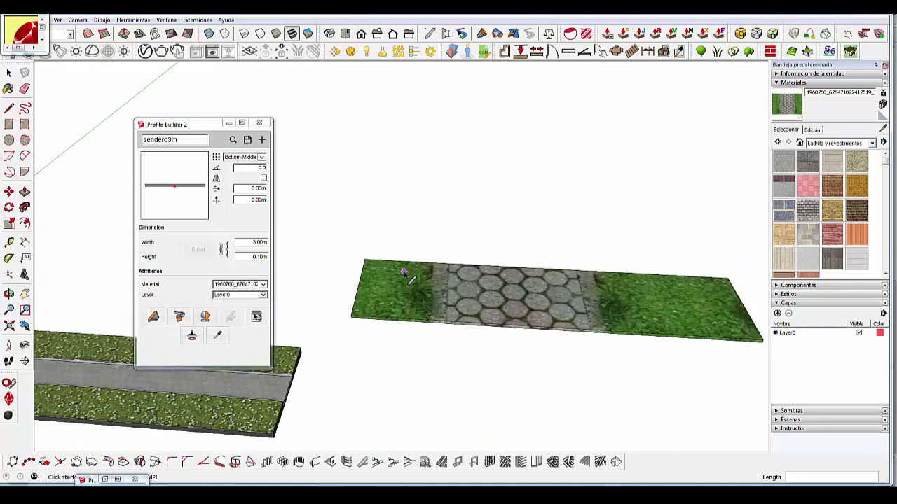
{"action": "scroll", "coordinate": [414, 252], "scroll_direction": "down", "scroll_amount": 1}
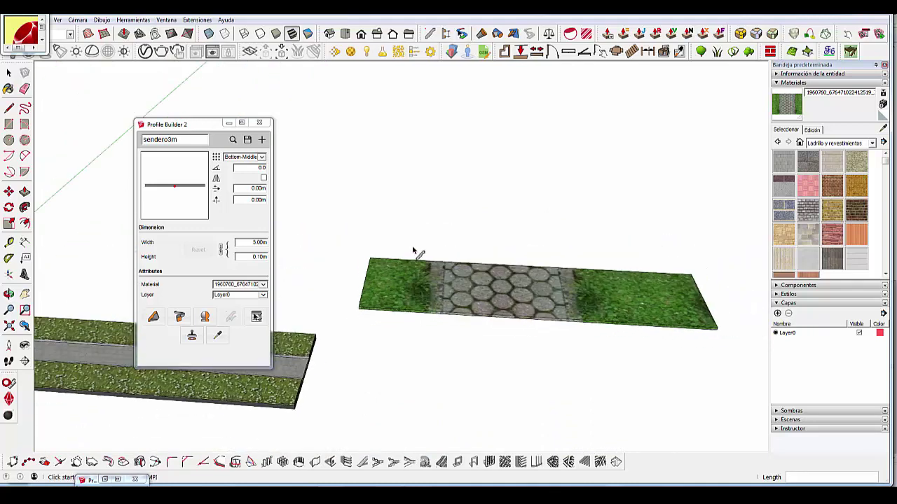
Edit the profile's angle value and return to the Select tool.
{"action": "left_click", "coordinate": [252, 167]}
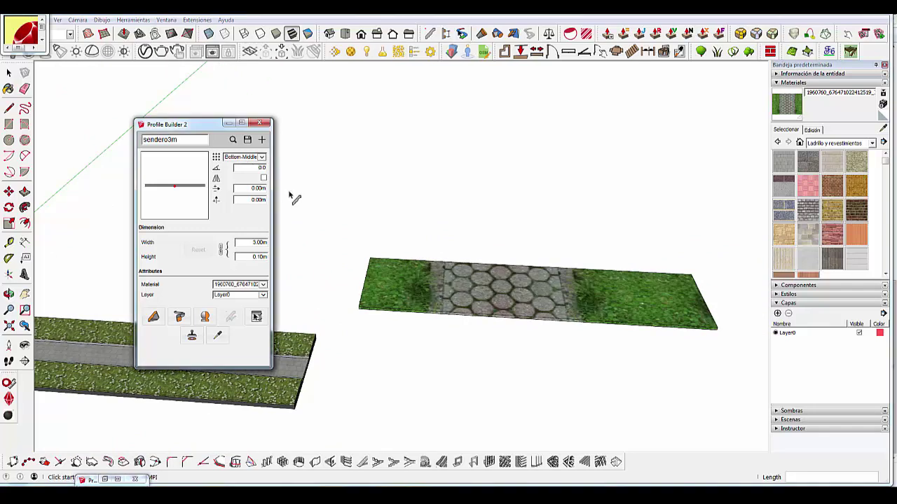
{"action": "key", "text": "space"}
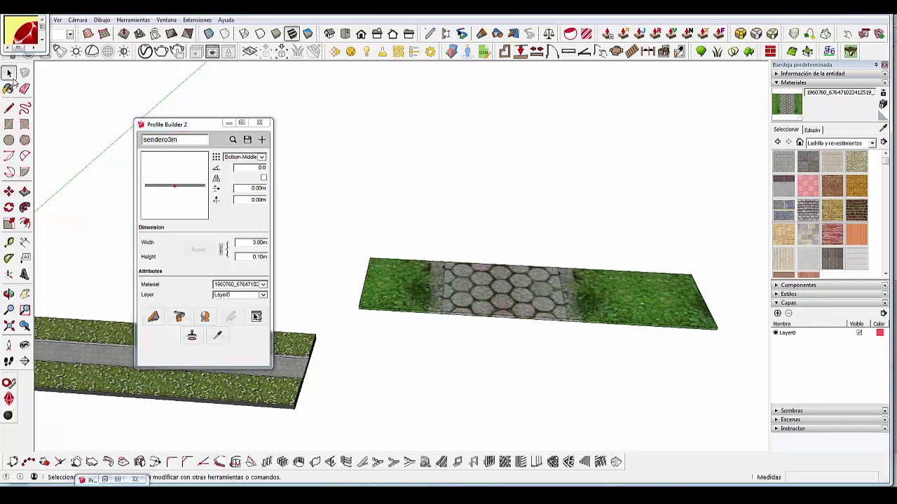
{"action": "scroll", "coordinate": [411, 368], "scroll_direction": "down", "scroll_amount": 2}
{"action": "scroll", "coordinate": [411, 368], "scroll_direction": "down", "scroll_amount": 2}
Open and close the paved slab's context menu without making changes.
{"action": "scroll", "coordinate": [409, 367], "scroll_direction": "up", "scroll_amount": 2}
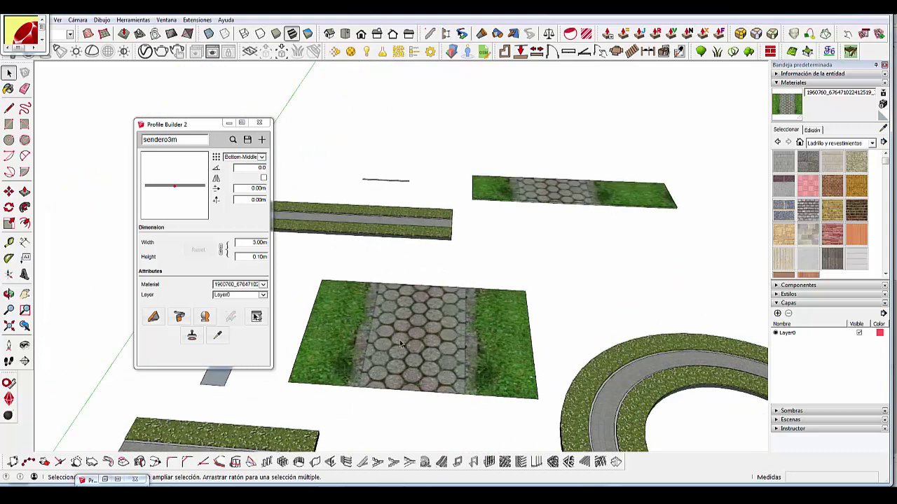
{"action": "right_click", "coordinate": [401, 343]}
{"action": "left_click", "coordinate": [368, 270]}
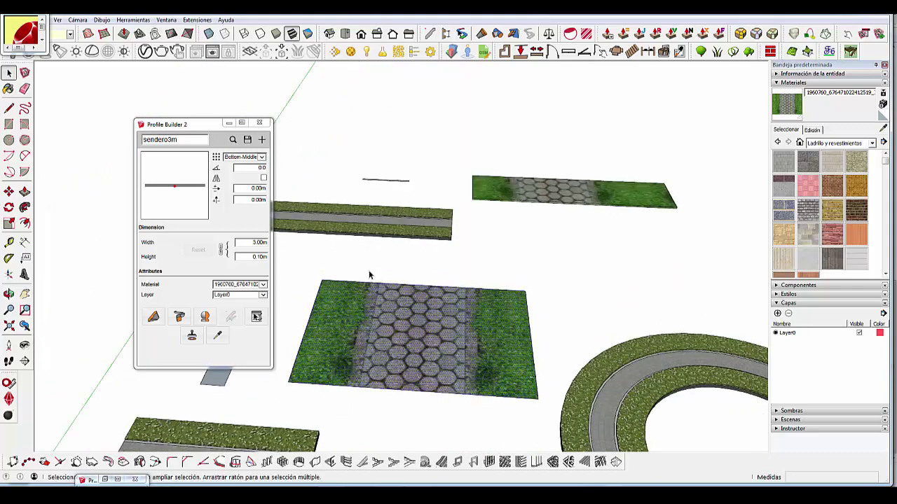
{"action": "right_click", "coordinate": [385, 324]}
{"action": "mouse_move", "coordinate": [410, 175]}
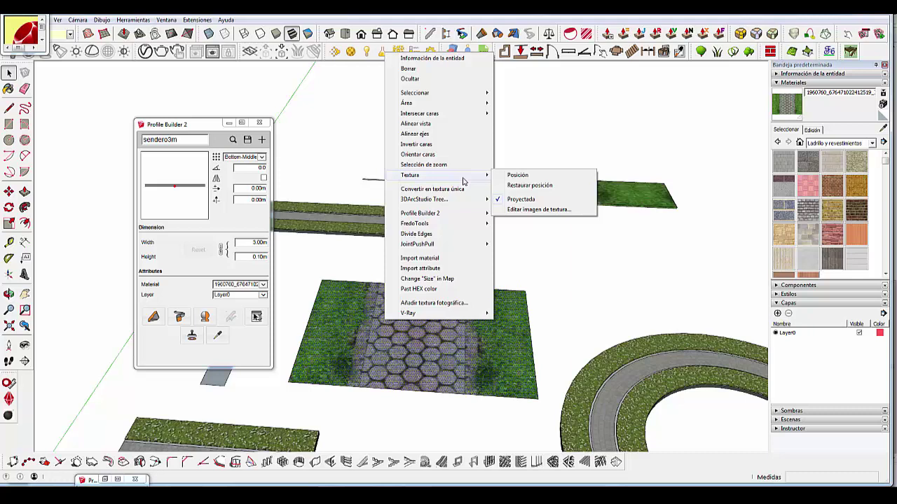
{"action": "left_click", "coordinate": [556, 159]}
Draw a second 3.00 m grass-and-paver strip to the right and open the large slab's context menu.
{"action": "left_click", "coordinate": [154, 317]}
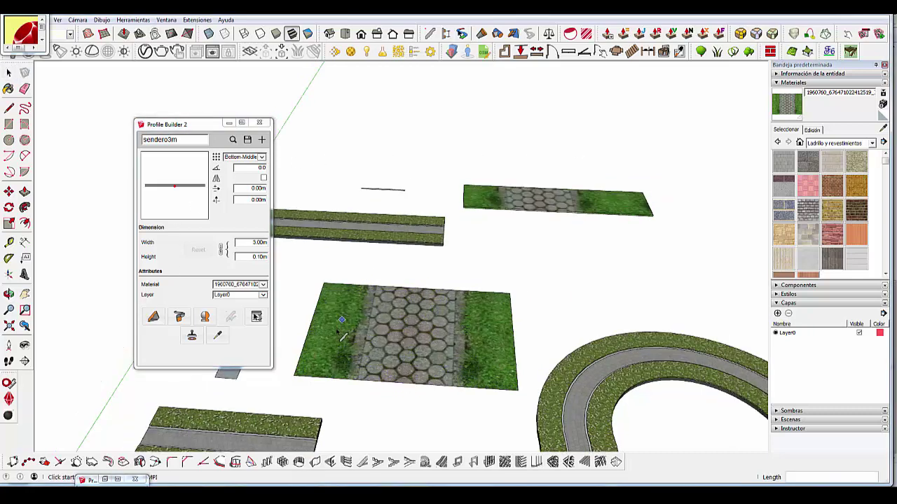
{"action": "scroll", "coordinate": [350, 315], "scroll_direction": "down", "scroll_amount": 3}
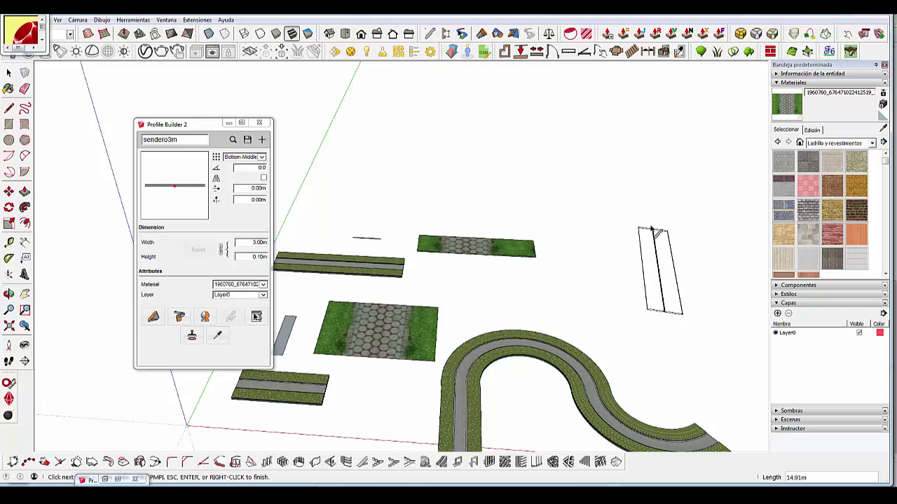
{"action": "left_click", "coordinate": [634, 231]}
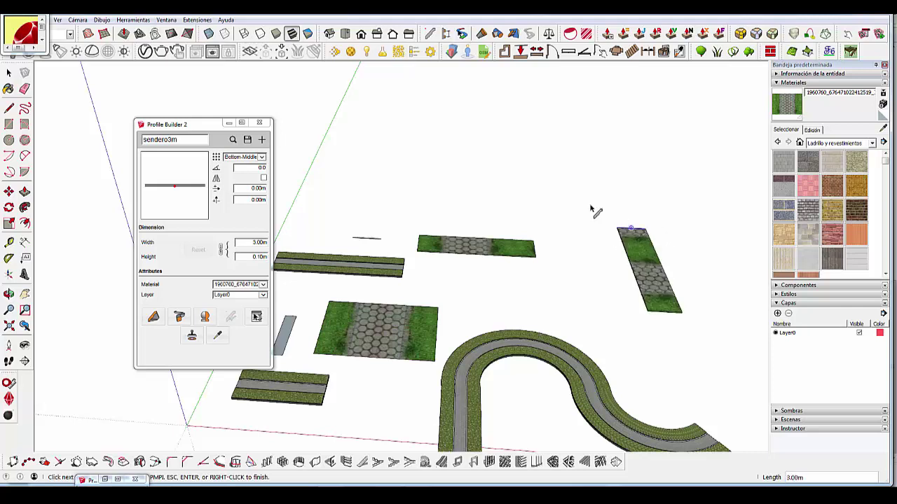
{"action": "left_click", "coordinate": [8, 73]}
{"action": "scroll", "coordinate": [385, 322], "scroll_direction": "up", "scroll_amount": 2}
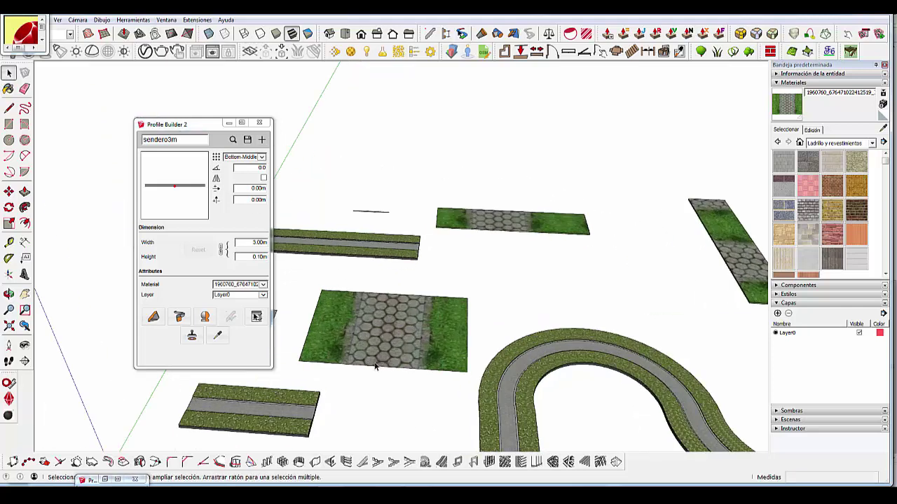
{"action": "scroll", "coordinate": [385, 322], "scroll_direction": "up", "scroll_amount": 2}
{"action": "scroll", "coordinate": [385, 322], "scroll_direction": "up", "scroll_amount": 2}
{"action": "right_click", "coordinate": [386, 323]}
{"action": "mouse_move", "coordinate": [441, 177]}
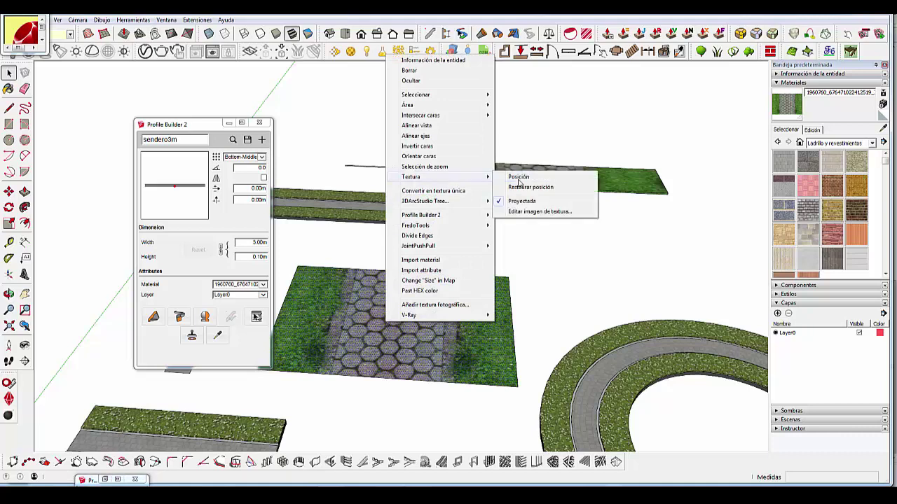
Rotate, rescale and slide the slab's paving texture via Textura > Posición so the paver band runs across.
{"action": "left_click", "coordinate": [534, 178]}
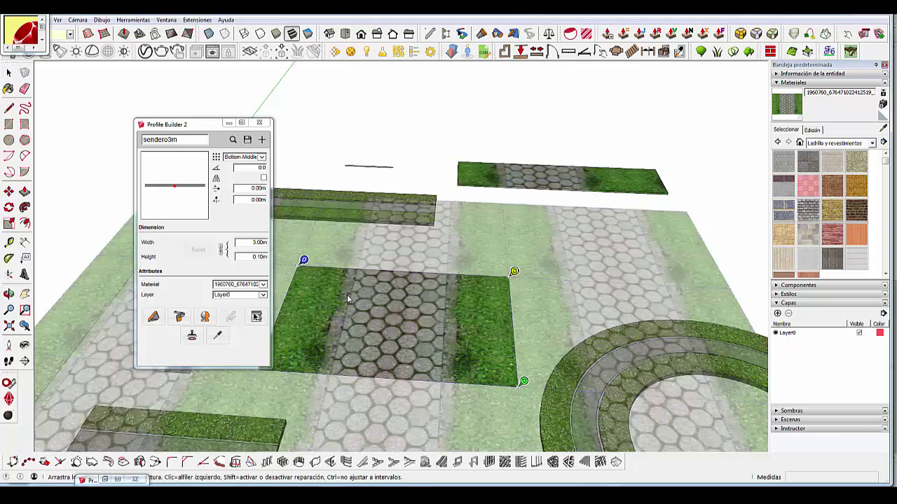
{"action": "middle_click_drag", "start_coordinate": [347, 297], "coordinate": [515, 340]}
{"action": "mouse_move", "coordinate": [522, 367]}
{"action": "left_mouse_down"}
{"action": "mouse_move", "coordinate": [389, 435]}
{"action": "mouse_move", "coordinate": [255, 386]}
{"action": "left_mouse_up"}
{"action": "left_click_drag", "start_coordinate": [376, 311], "coordinate": [404, 200]}
{"action": "mouse_move", "coordinate": [326, 243]}
{"action": "left_mouse_down"}
{"action": "mouse_move", "coordinate": [348, 188]}
{"action": "mouse_move", "coordinate": [373, 209]}
{"action": "left_mouse_up"}
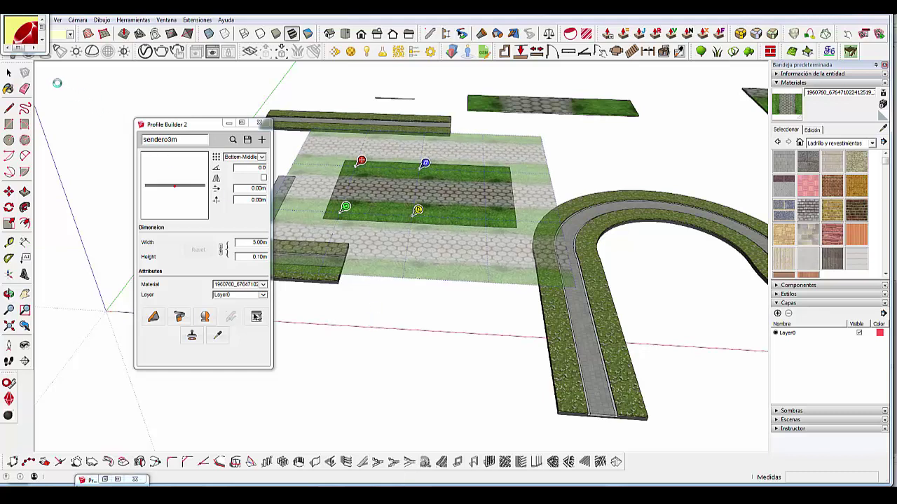
Delete the short diagonal strip on the right.
{"action": "left_click", "coordinate": [646, 153]}
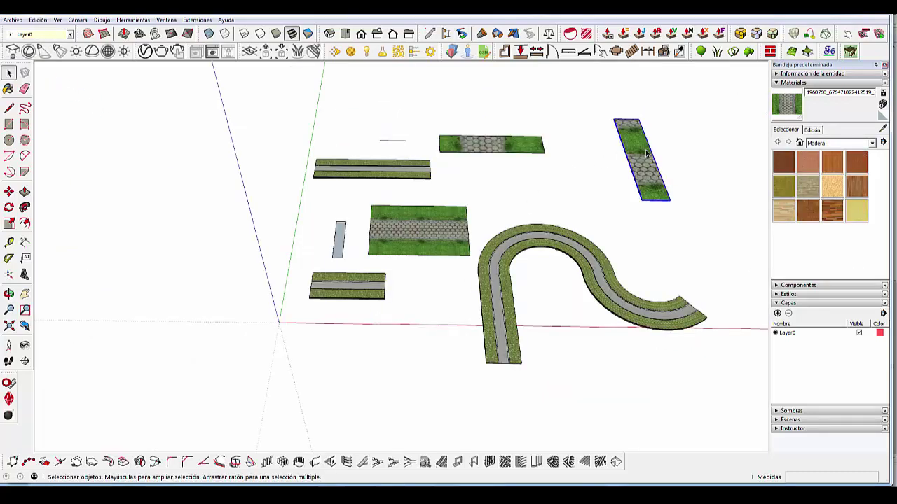
{"action": "key", "text": "Delete"}
{"action": "scroll", "coordinate": [522, 142], "scroll_direction": "up", "scroll_amount": 2}
{"action": "scroll", "coordinate": [443, 130], "scroll_direction": "up", "scroll_amount": 1}
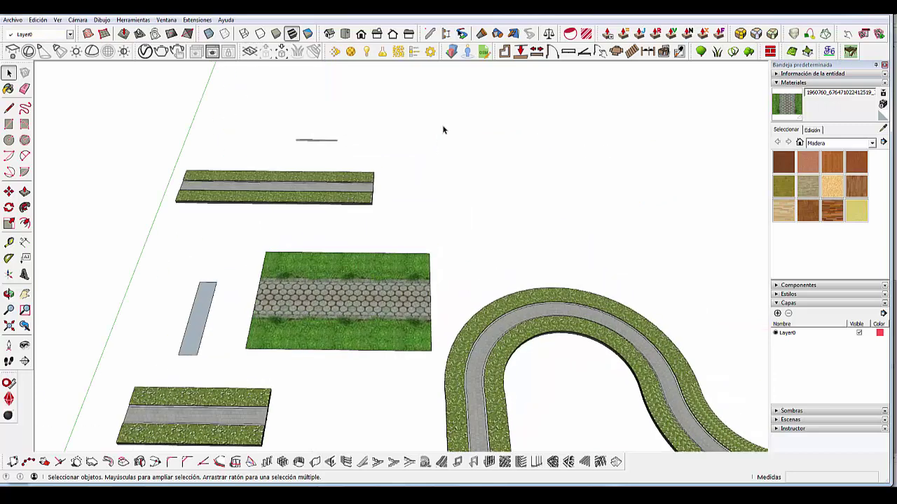
Open the Profile Builder 2 panel, showing the VigaHEA (160mm) beam profile.
{"action": "left_click", "coordinate": [431, 34]}
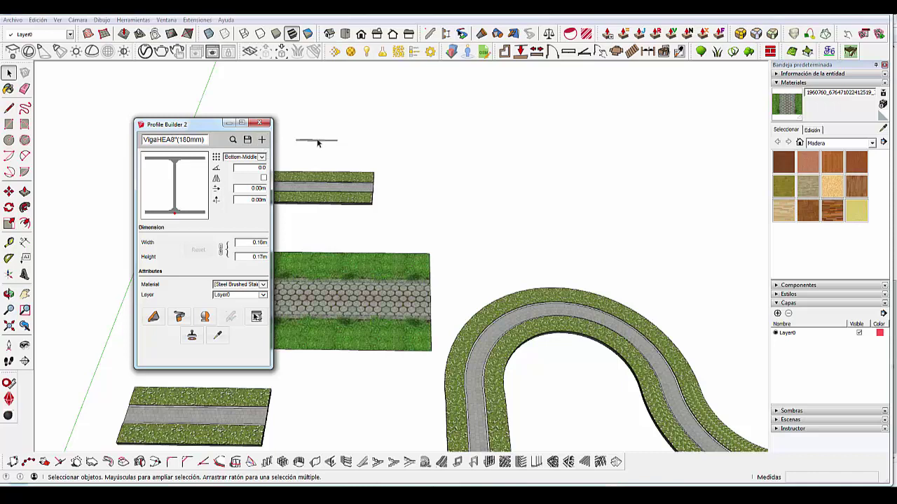
{"action": "scroll", "coordinate": [316, 138], "scroll_direction": "up", "scroll_amount": 1}
{"action": "scroll", "coordinate": [320, 133], "scroll_direction": "up", "scroll_amount": 2}
{"action": "scroll", "coordinate": [326, 133], "scroll_direction": "up", "scroll_amount": 1}
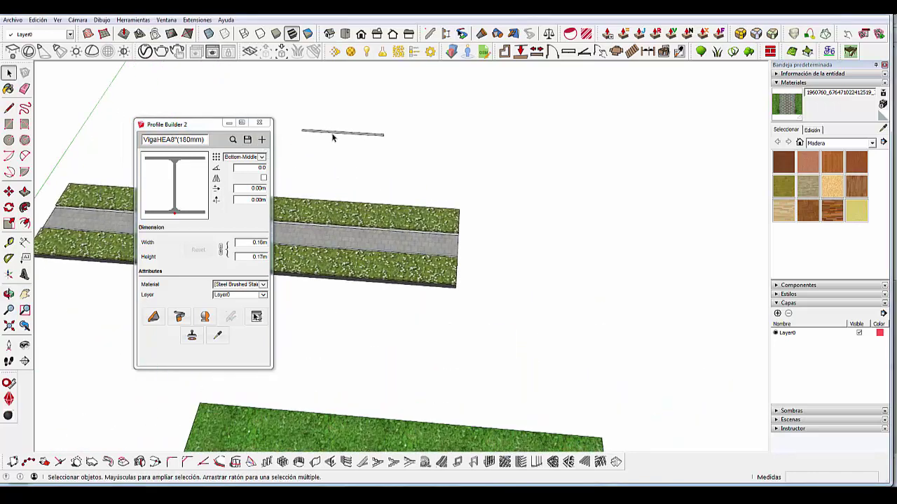
{"action": "scroll", "coordinate": [337, 131], "scroll_direction": "up", "scroll_amount": 2}
{"action": "scroll", "coordinate": [343, 137], "scroll_direction": "up", "scroll_amount": 1}
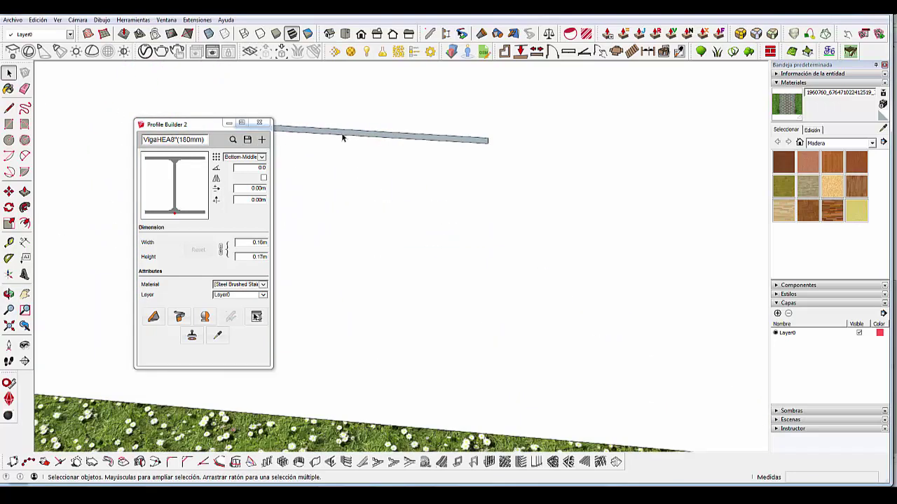
Create the new sendero3m profile and give it the paver texture material.
{"action": "left_click", "coordinate": [267, 141]}
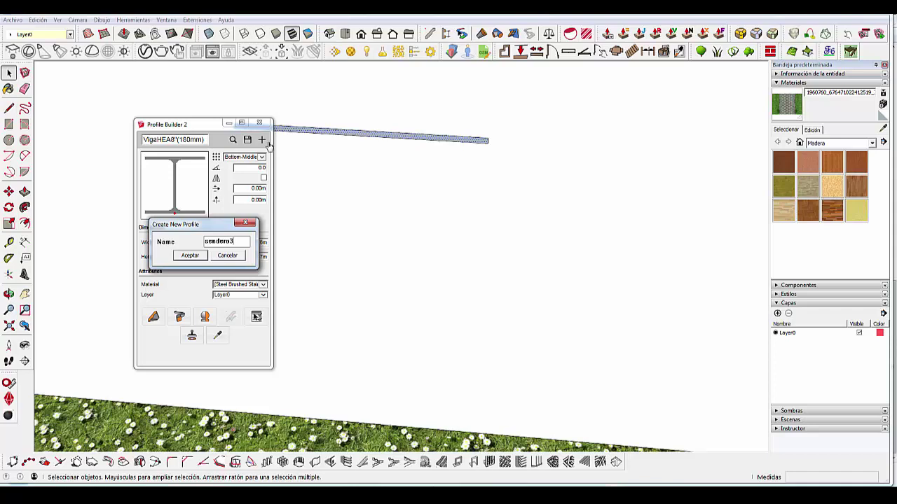
{"action": "left_click", "coordinate": [188, 260]}
{"action": "left_click", "coordinate": [251, 284]}
{"action": "left_click", "coordinate": [254, 299]}
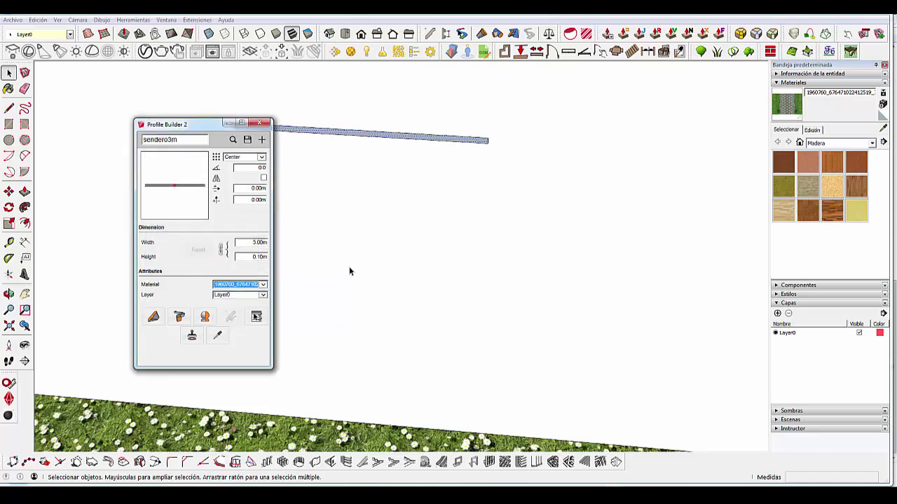
{"action": "middle_click_drag", "start_coordinate": [351, 271], "coordinate": [386, 256]}
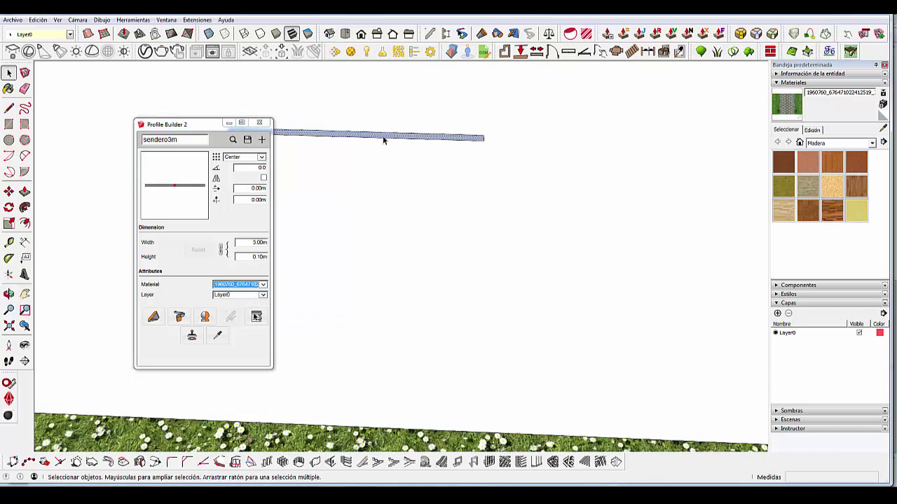
{"action": "middle_click_drag", "start_coordinate": [384, 141], "coordinate": [370, 139]}
Switch to the Paint Bucket and zoom out over the model.
{"action": "left_click", "coordinate": [8, 88]}
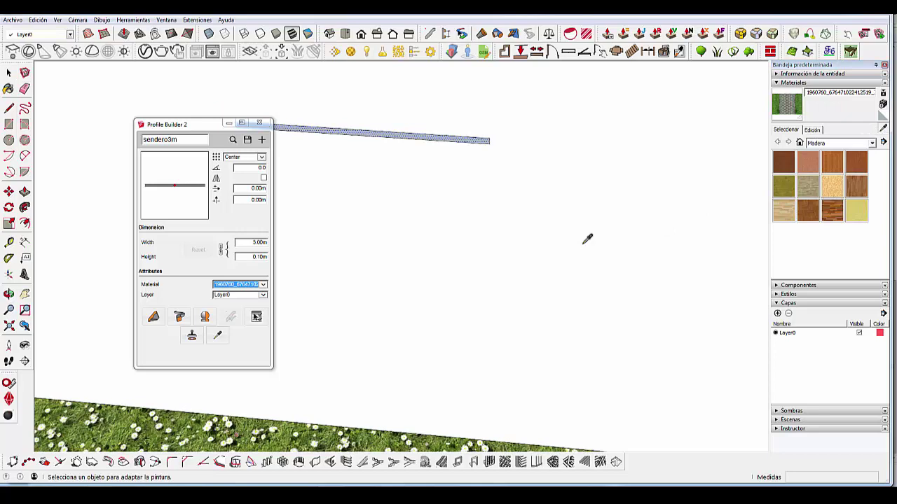
{"action": "scroll", "coordinate": [414, 400], "scroll_direction": "down", "scroll_amount": 3}
{"action": "scroll", "coordinate": [393, 420], "scroll_direction": "down", "scroll_amount": 3}
{"action": "scroll", "coordinate": [376, 436], "scroll_direction": "down", "scroll_amount": 2}
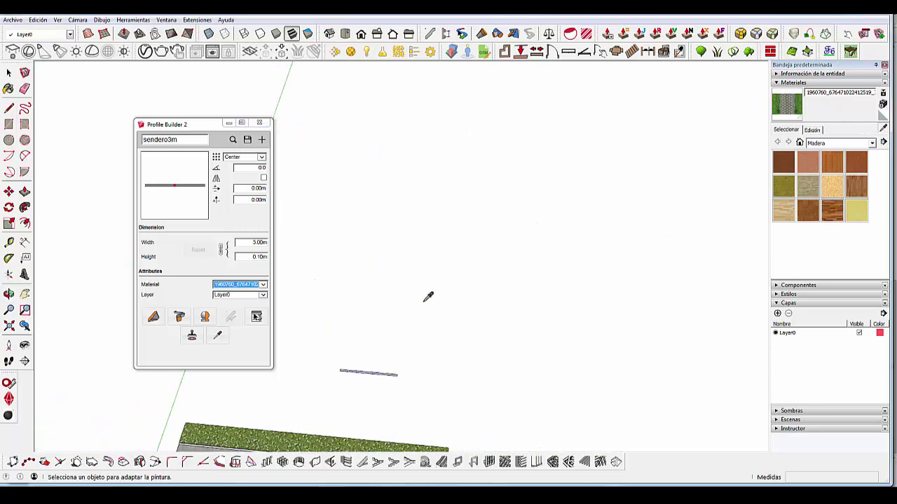
{"action": "scroll", "coordinate": [428, 296], "scroll_direction": "down", "scroll_amount": 3, "text": "alt"}
{"action": "scroll", "coordinate": [437, 266], "scroll_direction": "down", "scroll_amount": 3, "text": "alt"}
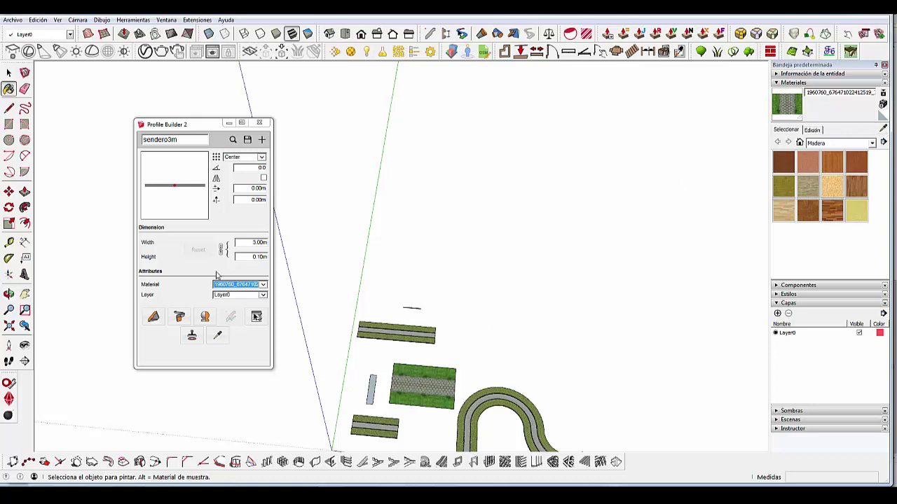
Build a new sendero3m strip, undoing the first attempt and redrawing it.
{"action": "left_click", "coordinate": [156, 319]}
{"action": "scroll", "coordinate": [434, 326], "scroll_direction": "up", "scroll_amount": 3}
{"action": "left_click", "coordinate": [468, 346]}
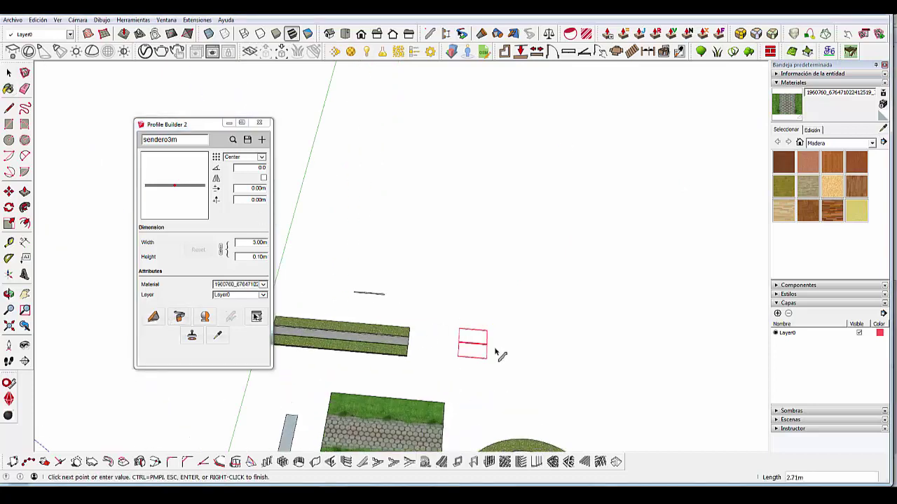
{"action": "double_click", "coordinate": [505, 356]}
{"action": "mouse_move", "coordinate": [508, 360]}
{"action": "middle_mouse_down"}
{"action": "mouse_move", "coordinate": [514, 354]}
{"action": "mouse_move", "coordinate": [491, 311]}
{"action": "middle_mouse_up"}
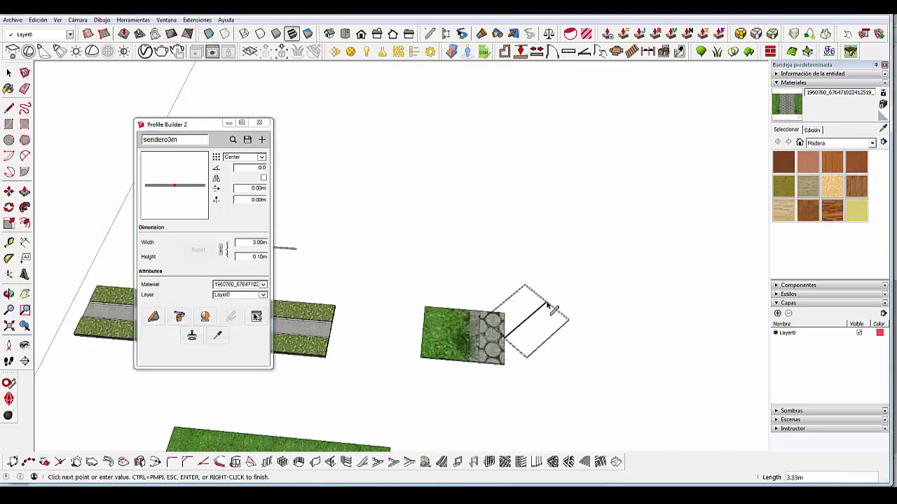
{"action": "key", "text": "ctrl+z"}
{"action": "left_click", "coordinate": [437, 299]}
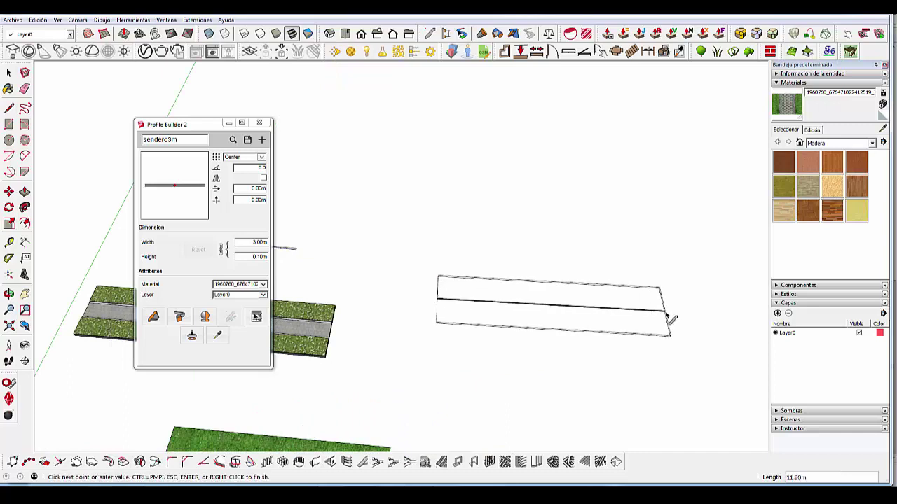
{"action": "left_click", "coordinate": [669, 321]}
{"action": "left_click", "coordinate": [8, 72]}
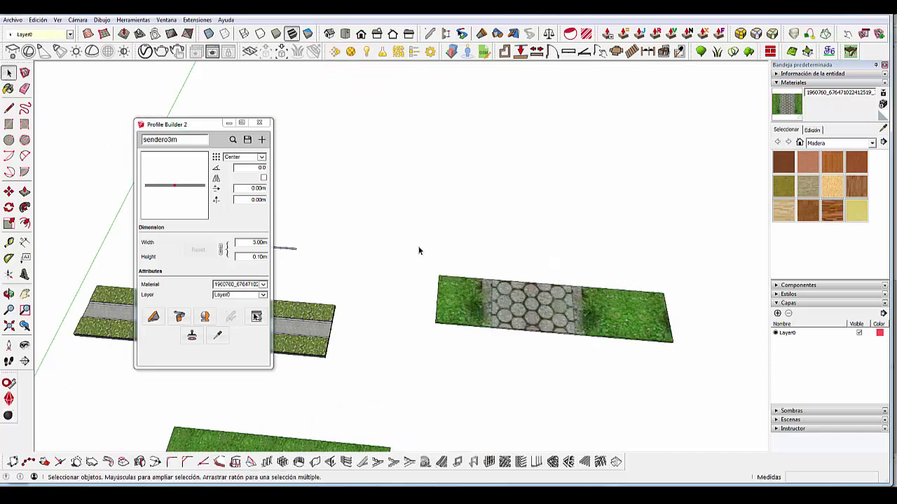
Inside the strip, paint its face with the hex-paver texture.
{"action": "scroll", "coordinate": [508, 311], "scroll_direction": "up", "scroll_amount": 2}
{"action": "double_click", "coordinate": [508, 311]}
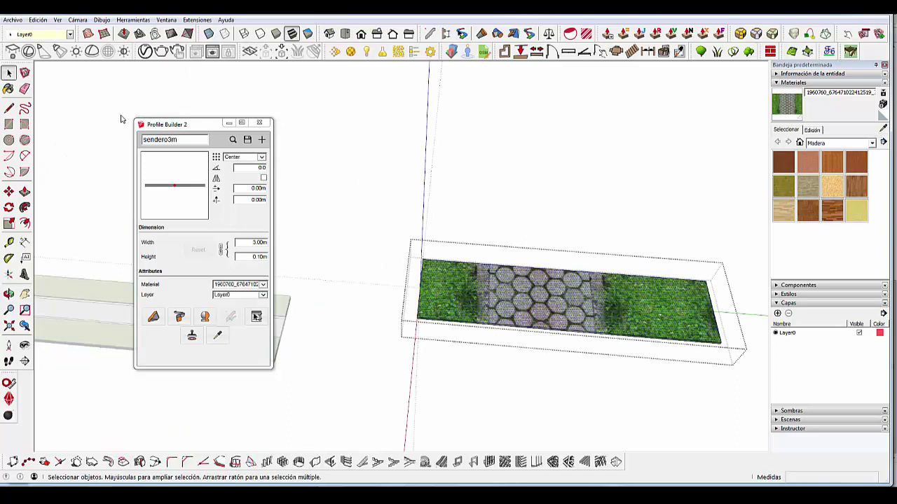
{"action": "left_click", "coordinate": [8, 88]}
{"action": "left_click", "coordinate": [481, 272]}
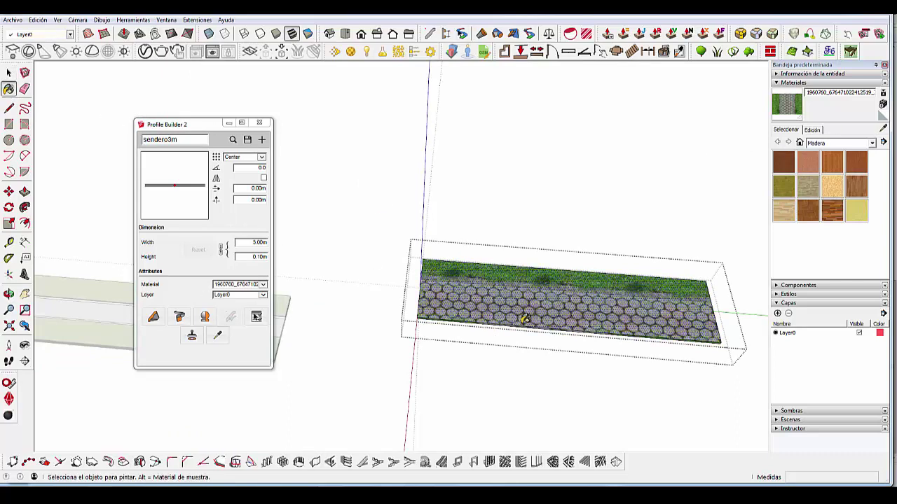
{"action": "scroll", "coordinate": [524, 318], "scroll_direction": "down", "scroll_amount": 1}
{"action": "scroll", "coordinate": [474, 266], "scroll_direction": "up", "scroll_amount": 2}
{"action": "scroll", "coordinate": [469, 231], "scroll_direction": "up", "scroll_amount": 2}
{"action": "scroll", "coordinate": [469, 231], "scroll_direction": "up", "scroll_amount": 2}
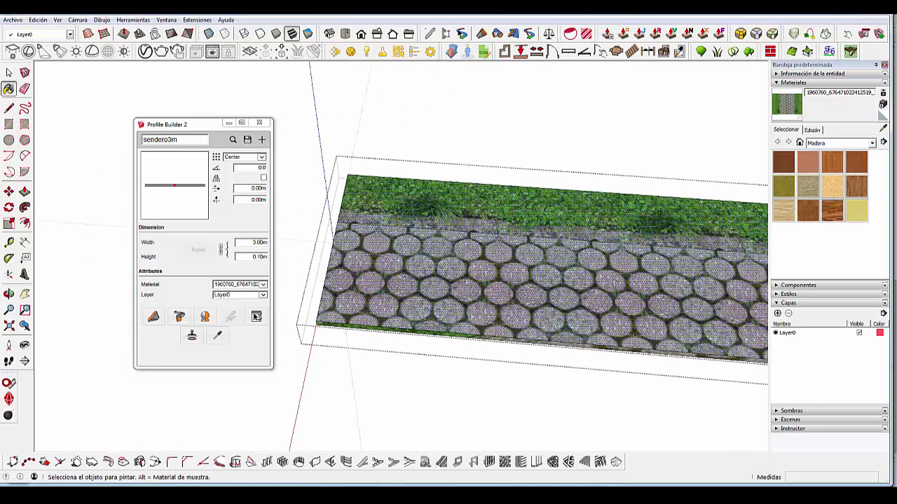
{"action": "left_click", "coordinate": [8, 73]}
{"action": "scroll", "coordinate": [421, 248], "scroll_direction": "down", "scroll_amount": 2}
{"action": "scroll", "coordinate": [328, 299], "scroll_direction": "down", "scroll_amount": 2}
Exit the strip's group, then reopen it and pick its top face.
{"action": "left_click", "coordinate": [299, 220]}
{"action": "scroll", "coordinate": [418, 220], "scroll_direction": "down", "scroll_amount": 1}
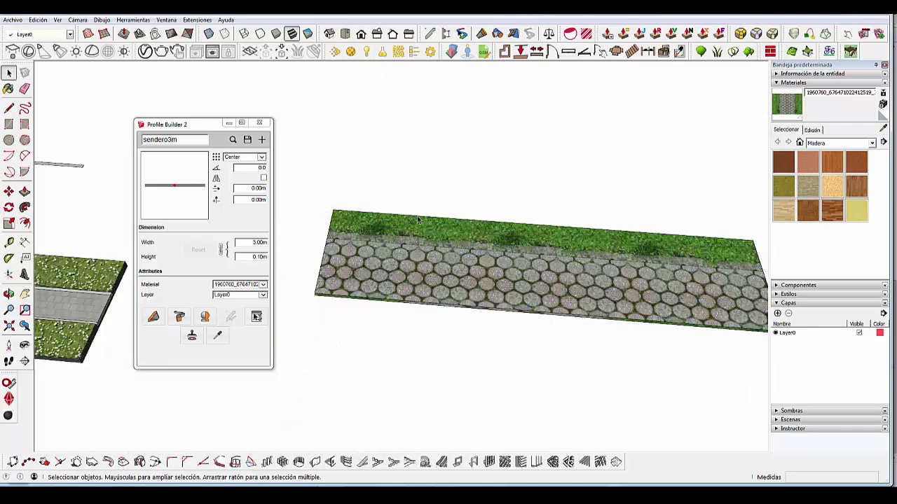
{"action": "scroll", "coordinate": [413, 231], "scroll_direction": "up", "scroll_amount": 2}
{"action": "double_click", "coordinate": [397, 252]}
{"action": "left_click", "coordinate": [398, 252]}
Leave the group and explode the paving group with Explotar.
{"action": "right_click", "coordinate": [397, 252]}
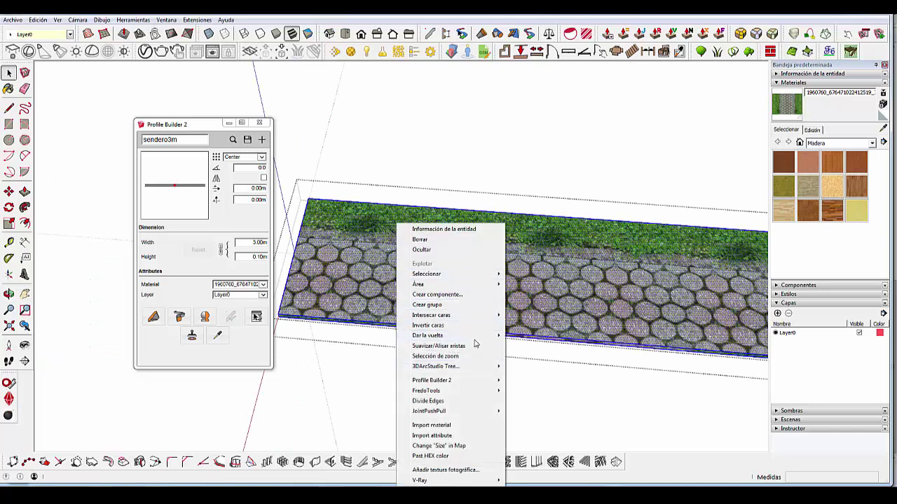
{"action": "left_click", "coordinate": [452, 152]}
{"action": "right_click", "coordinate": [397, 236]}
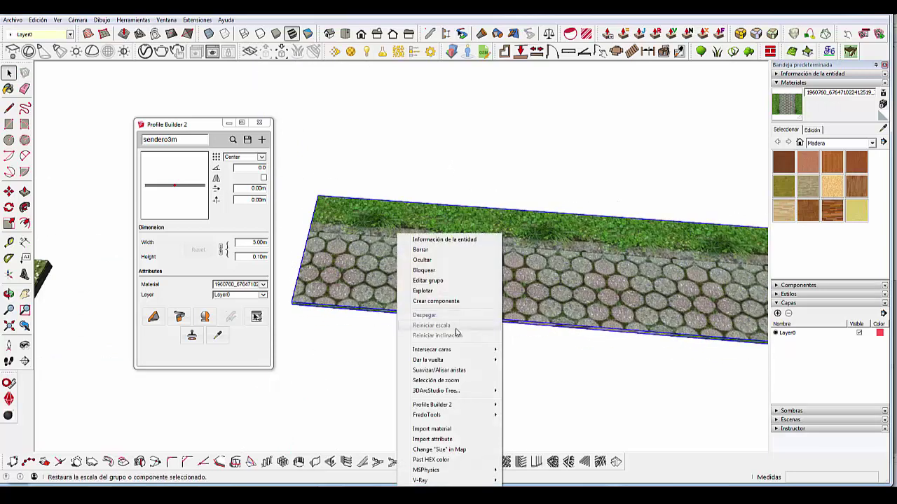
{"action": "left_click", "coordinate": [441, 292]}
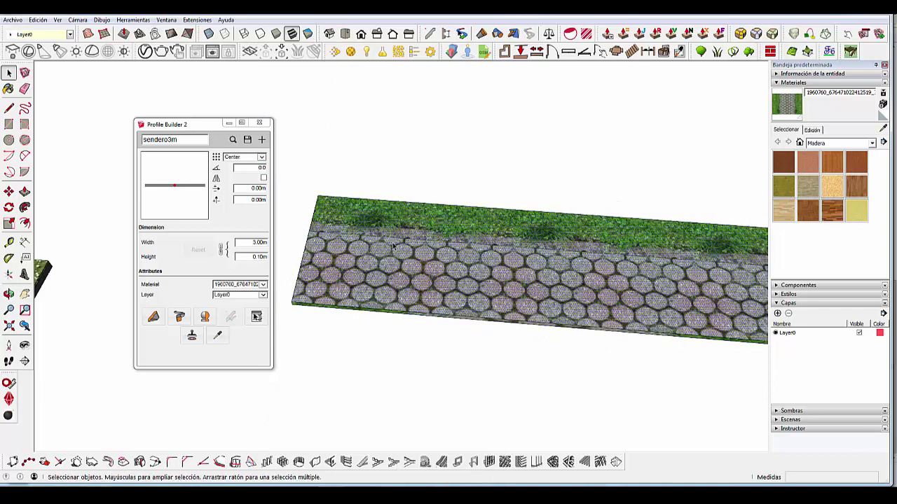
Shift the hex paving texture via Textura > Posición so pavers fill the strip's width.
{"action": "right_click", "coordinate": [393, 246]}
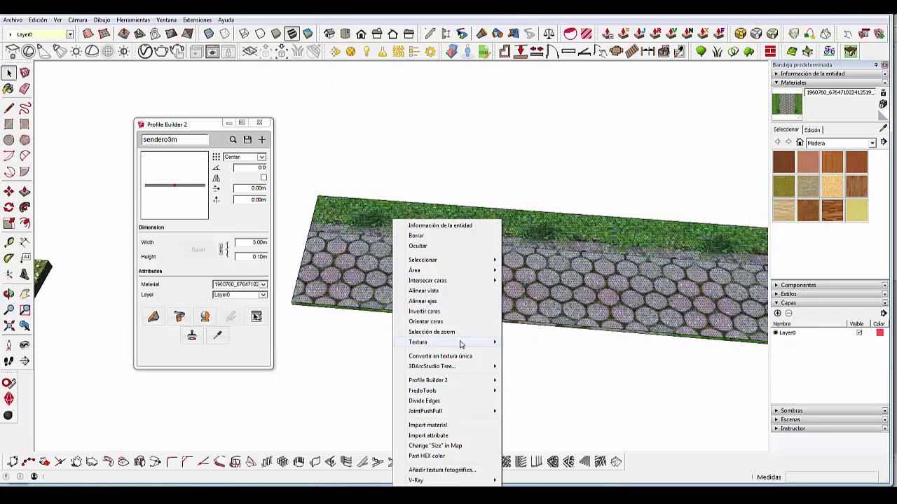
{"action": "mouse_move", "coordinate": [448, 342]}
{"action": "left_click", "coordinate": [525, 341]}
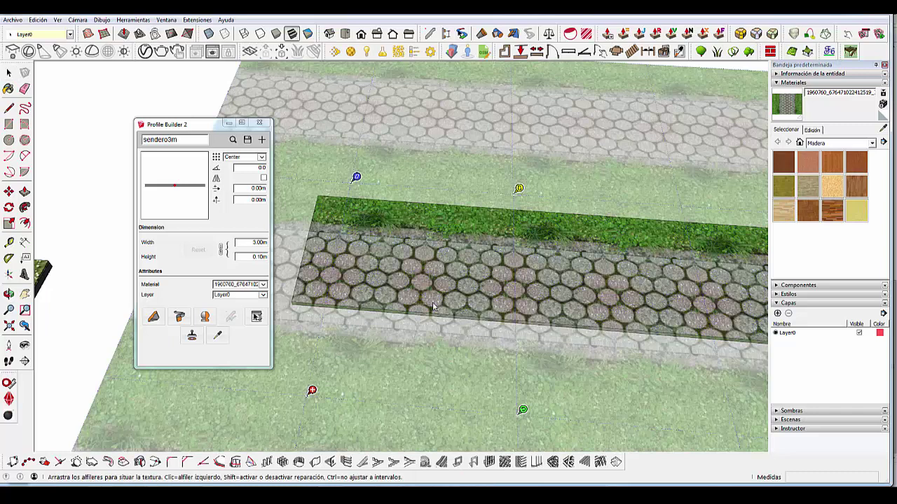
{"action": "left_click_drag", "start_coordinate": [321, 380], "coordinate": [334, 346]}
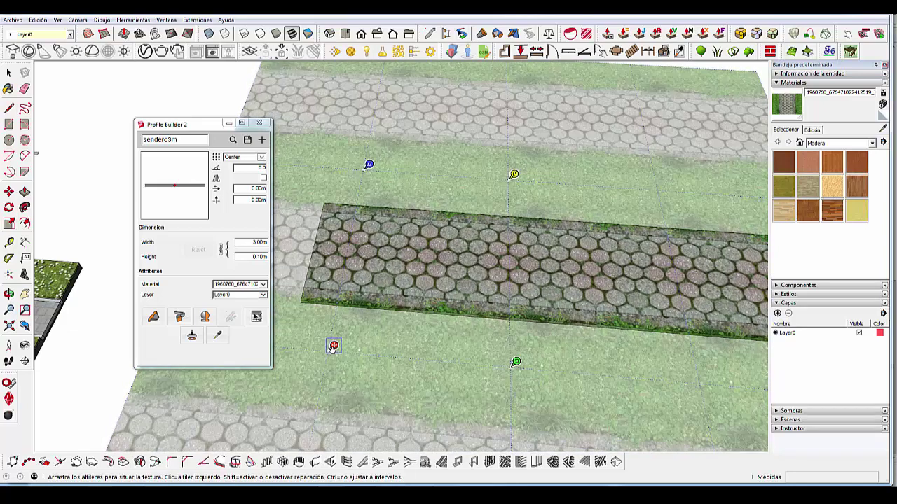
{"action": "key", "text": "Return"}
{"action": "mouse_move", "coordinate": [379, 371]}
{"action": "middle_mouse_down"}
{"action": "mouse_move", "coordinate": [509, 316]}
{"action": "mouse_move", "coordinate": [566, 306]}
{"action": "mouse_move", "coordinate": [314, 262]}
{"action": "mouse_move", "coordinate": [392, 289]}
{"action": "mouse_move", "coordinate": [554, 195]}
{"action": "mouse_move", "coordinate": [479, 264]}
{"action": "mouse_move", "coordinate": [522, 291]}
{"action": "mouse_move", "coordinate": [483, 294]}
{"action": "middle_mouse_up"}
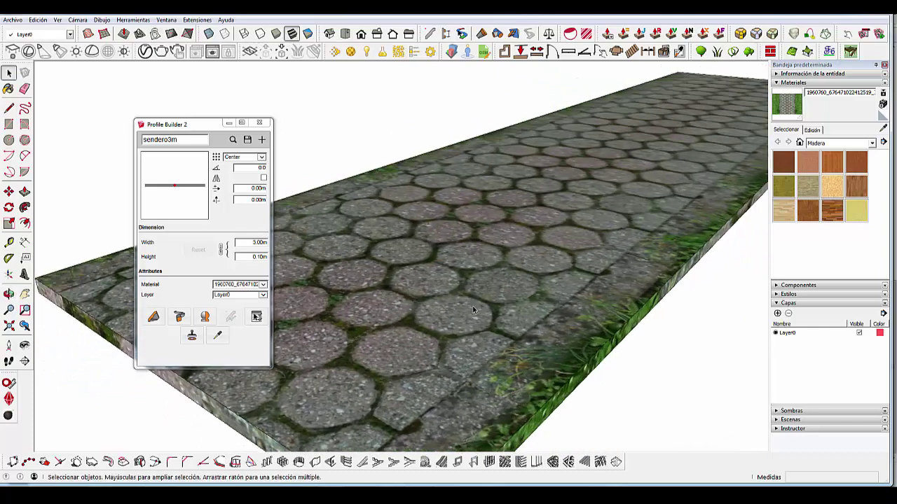
Zoom and orbit until the curved path's near end and its curb strip fill the view.
{"action": "scroll", "coordinate": [445, 298], "scroll_direction": "down", "scroll_amount": 3}
{"action": "scroll", "coordinate": [444, 298], "scroll_direction": "down", "scroll_amount": 2}
{"action": "scroll", "coordinate": [445, 280], "scroll_direction": "down", "scroll_amount": 3}
{"action": "scroll", "coordinate": [445, 271], "scroll_direction": "down", "scroll_amount": 2}
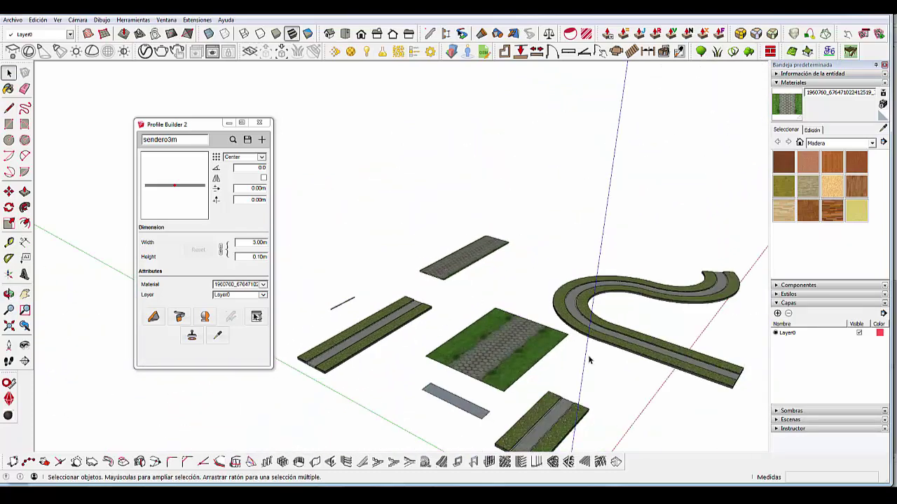
{"action": "scroll", "coordinate": [471, 366], "scroll_direction": "up", "scroll_amount": 4}
{"action": "scroll", "coordinate": [471, 365], "scroll_direction": "up", "scroll_amount": 2}
{"action": "scroll", "coordinate": [490, 358], "scroll_direction": "up", "scroll_amount": 3}
{"action": "scroll", "coordinate": [566, 350], "scroll_direction": "up", "scroll_amount": 3}
{"action": "mouse_move", "coordinate": [569, 354]}
{"action": "middle_mouse_down"}
{"action": "mouse_move", "coordinate": [516, 331]}
{"action": "mouse_move", "coordinate": [493, 280]}
{"action": "middle_mouse_up"}
{"action": "scroll", "coordinate": [465, 334], "scroll_direction": "up", "scroll_amount": 4}
{"action": "scroll", "coordinate": [494, 280], "scroll_direction": "down", "scroll_amount": 2}
{"action": "scroll", "coordinate": [494, 281], "scroll_direction": "down", "scroll_amount": 2}
{"action": "scroll", "coordinate": [449, 301], "scroll_direction": "down", "scroll_amount": 2}
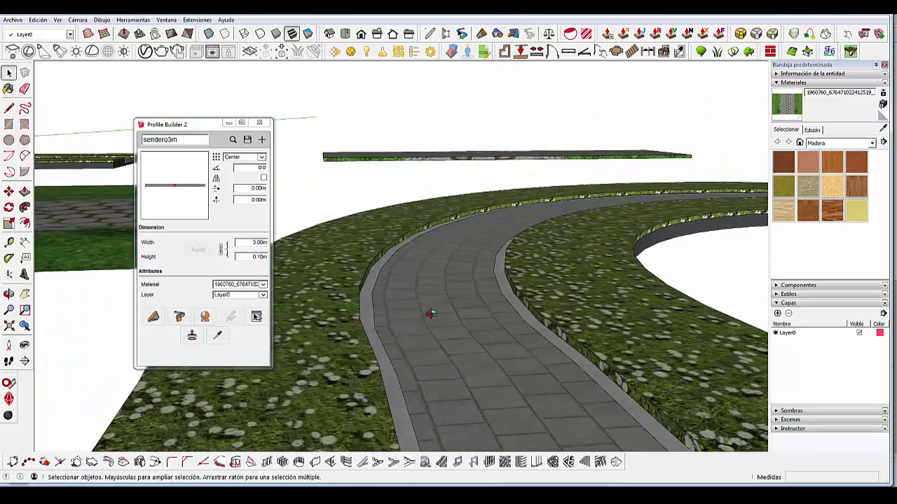
{"action": "middle_click_drag", "start_coordinate": [426, 315], "coordinate": [384, 328]}
{"action": "scroll", "coordinate": [513, 309], "scroll_direction": "down", "scroll_amount": 2}
{"action": "scroll", "coordinate": [512, 309], "scroll_direction": "down", "scroll_amount": 2}
{"action": "scroll", "coordinate": [451, 303], "scroll_direction": "down", "scroll_amount": 2}
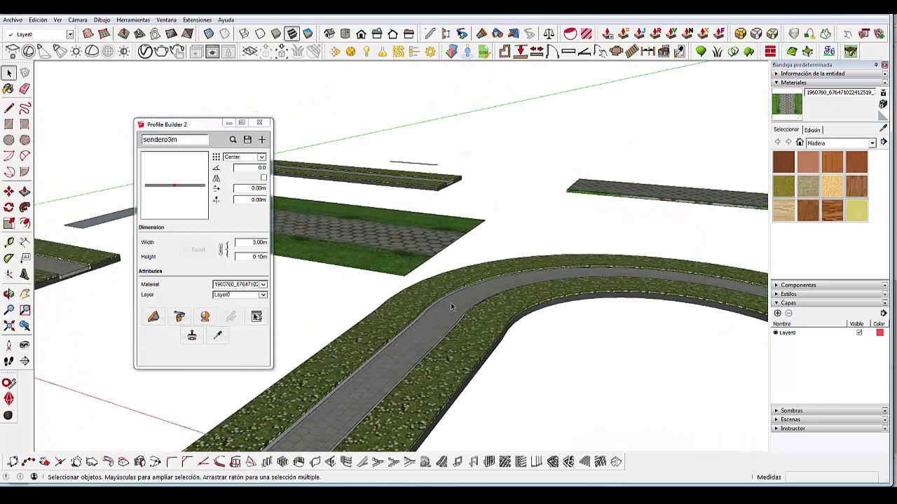
{"action": "scroll", "coordinate": [335, 427], "scroll_direction": "down", "scroll_amount": 1}
{"action": "scroll", "coordinate": [334, 428], "scroll_direction": "down", "scroll_amount": 1}
{"action": "scroll", "coordinate": [376, 400], "scroll_direction": "up", "scroll_amount": 2}
{"action": "scroll", "coordinate": [376, 400], "scroll_direction": "up", "scroll_amount": 2}
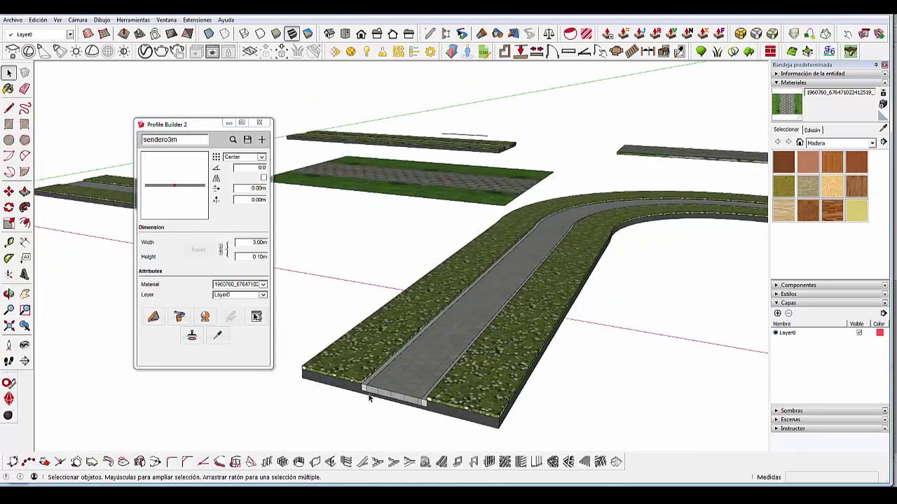
{"action": "scroll", "coordinate": [365, 385], "scroll_direction": "up", "scroll_amount": 2}
{"action": "scroll", "coordinate": [365, 384], "scroll_direction": "up", "scroll_amount": 2}
{"action": "scroll", "coordinate": [365, 385], "scroll_direction": "up", "scroll_amount": 1}
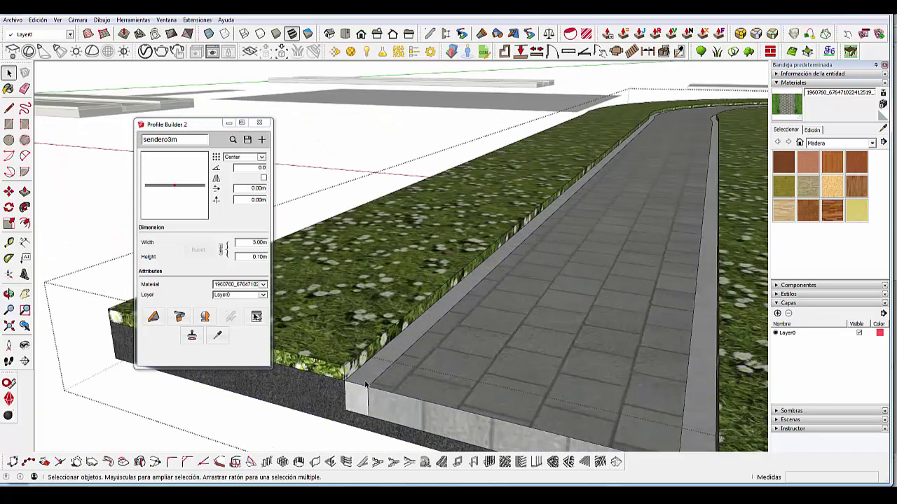
Inside the path group, raise the first curb strip face by 0.05 m with JointPushPull.
{"action": "double_click", "coordinate": [365, 385]}
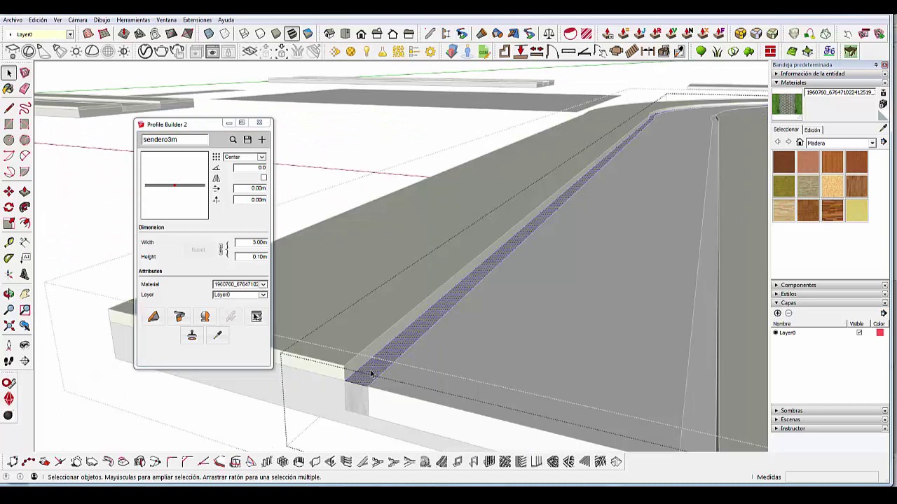
{"action": "scroll", "coordinate": [474, 332], "scroll_direction": "down", "scroll_amount": 1}
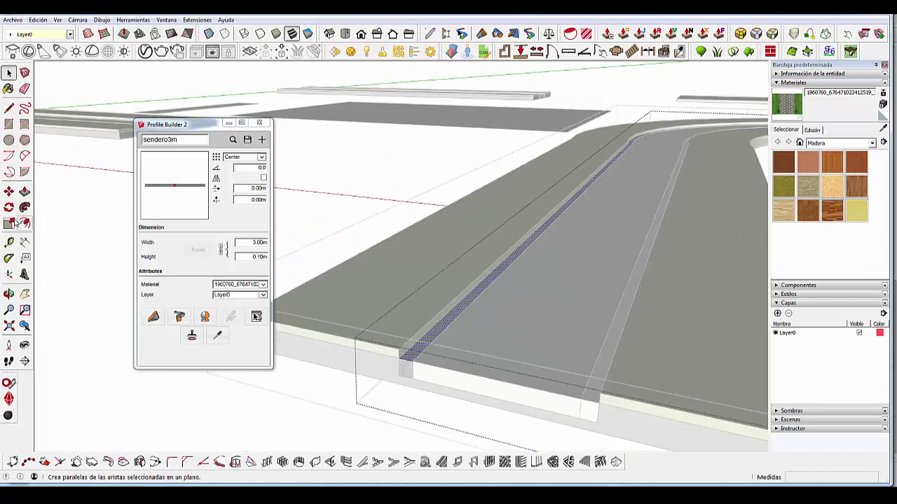
{"action": "left_click", "coordinate": [24, 191]}
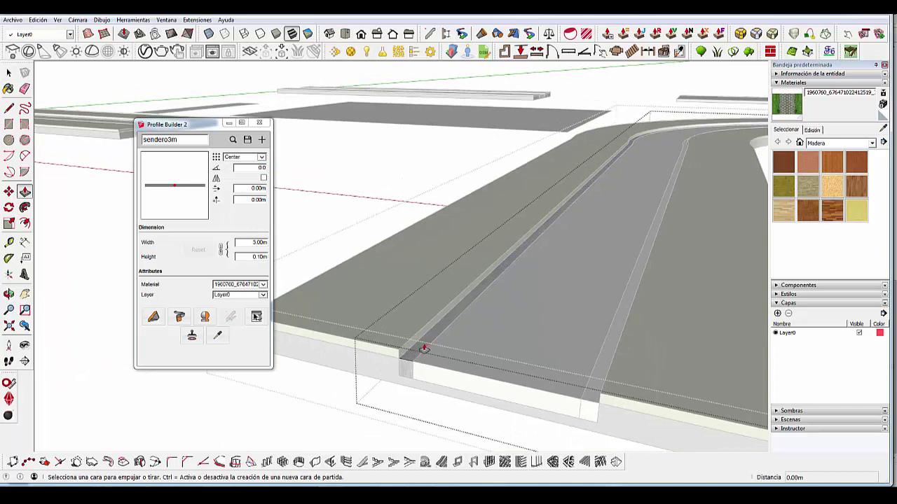
{"action": "left_click", "coordinate": [9, 72]}
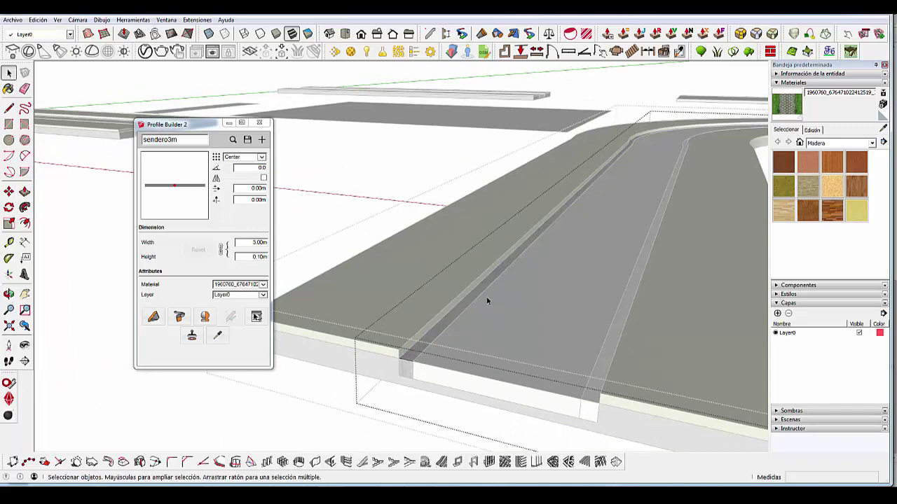
{"action": "left_click", "coordinate": [691, 35]}
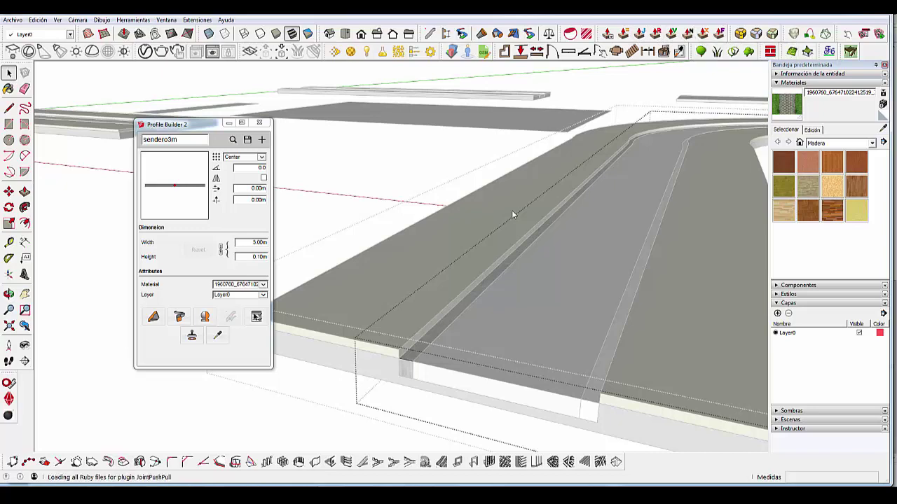
{"action": "left_click", "coordinate": [454, 324]}
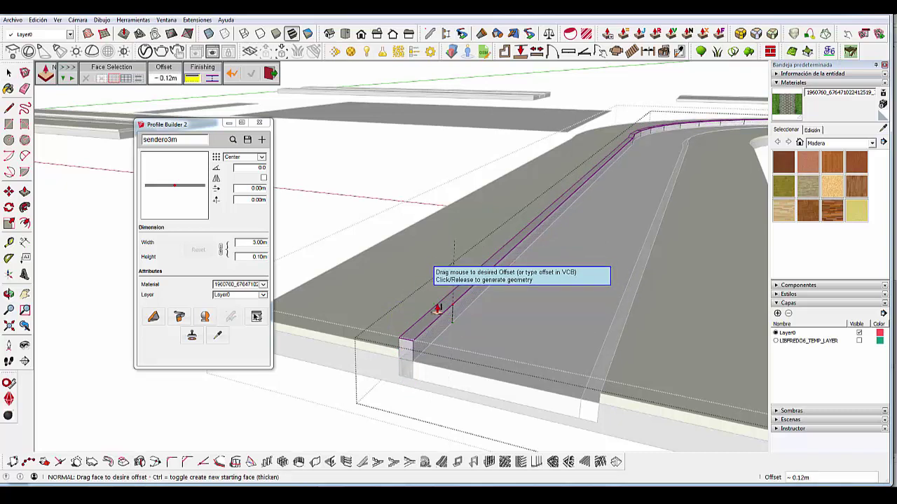
{"action": "type", "text": "0"}
{"action": "type", "text": "5"}
{"action": "key", "text": "Return"}
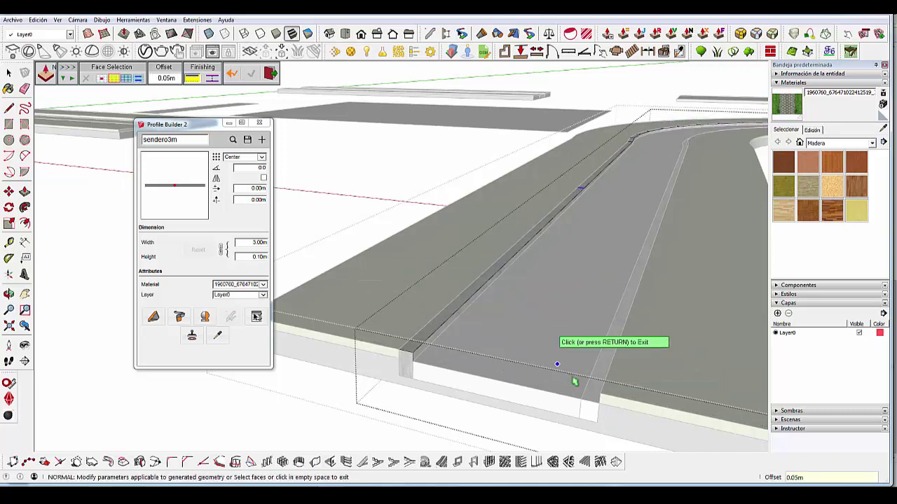
{"action": "key", "text": "Return"}
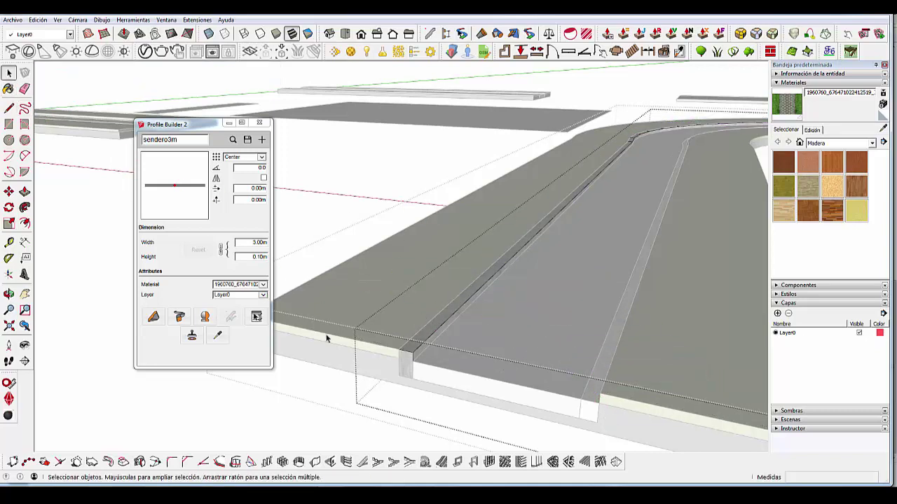
In X-ray view, raise the second curb strip by 0.05 m and inspect both curbs.
{"action": "middle_click_drag", "start_coordinate": [459, 403], "coordinate": [503, 425]}
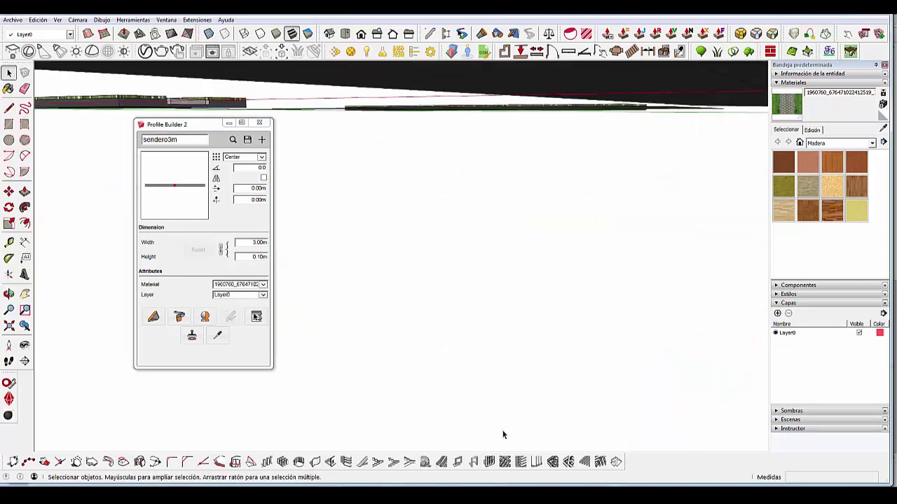
{"action": "scroll", "coordinate": [534, 398], "scroll_direction": "up", "scroll_amount": 2}
{"action": "scroll", "coordinate": [536, 398], "scroll_direction": "up", "scroll_amount": 2}
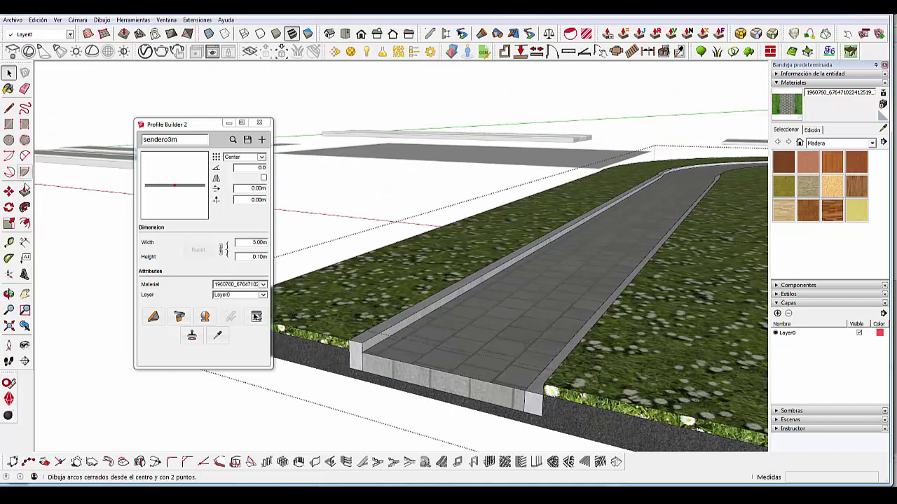
{"action": "key", "text": "k"}
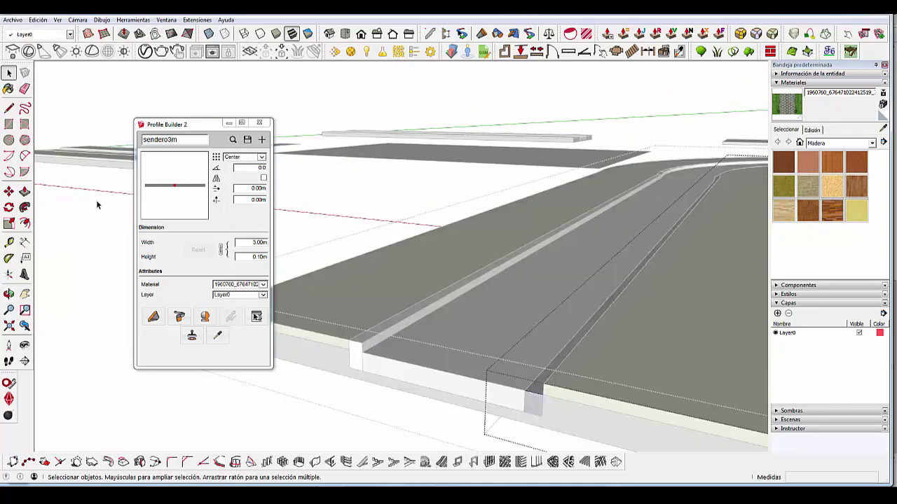
{"action": "left_click", "coordinate": [687, 34]}
{"action": "left_click", "coordinate": [534, 396]}
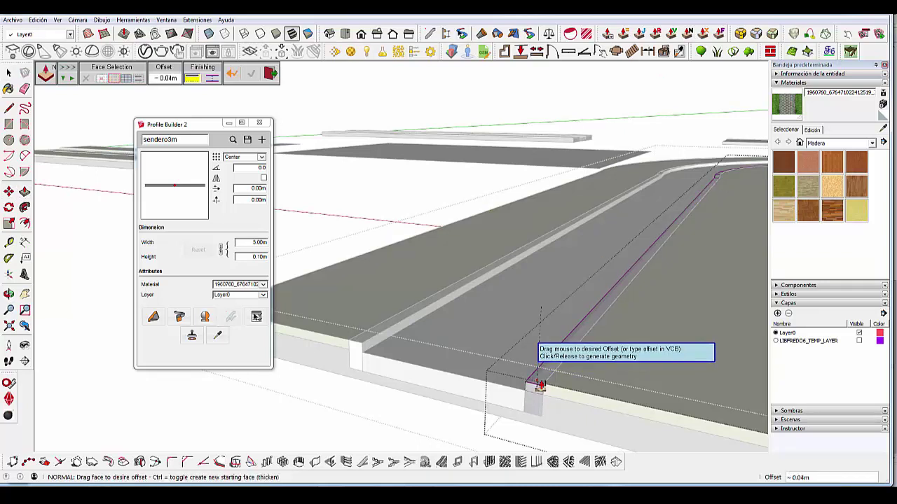
{"action": "type", "text": "0."}
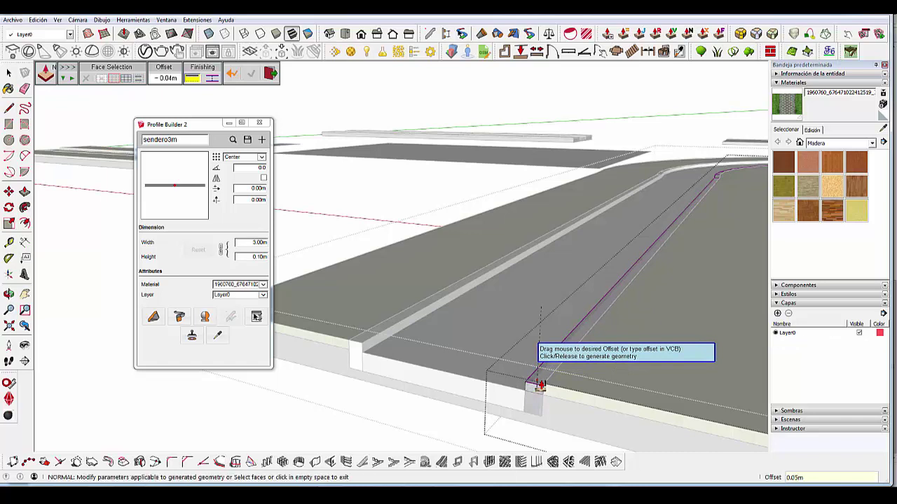
{"action": "key", "text": "Return"}
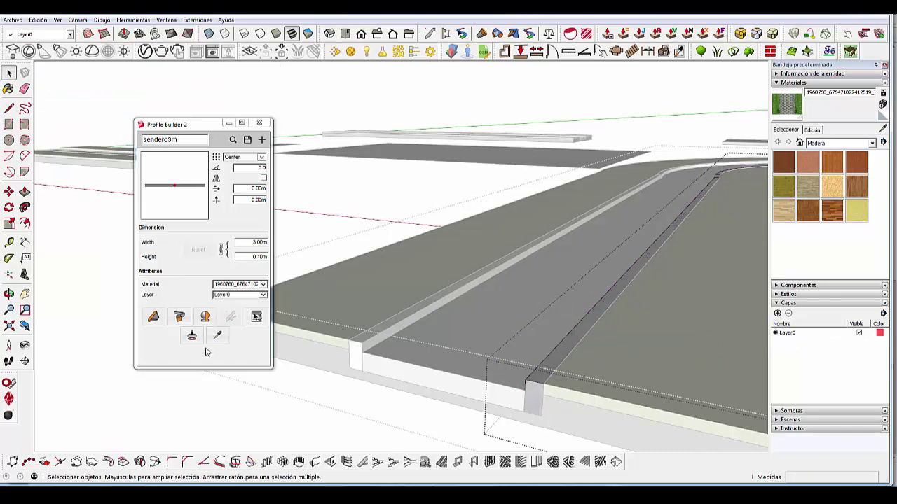
{"action": "mouse_move", "coordinate": [270, 398]}
{"action": "middle_mouse_down"}
{"action": "mouse_move", "coordinate": [436, 321]}
{"action": "mouse_move", "coordinate": [501, 340]}
{"action": "middle_mouse_up"}
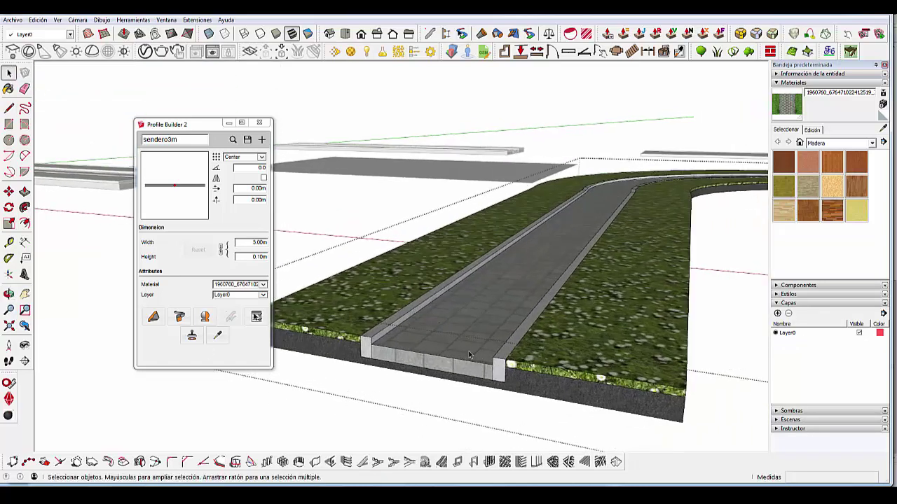
{"action": "scroll", "coordinate": [549, 377], "scroll_direction": "down", "scroll_amount": 3}
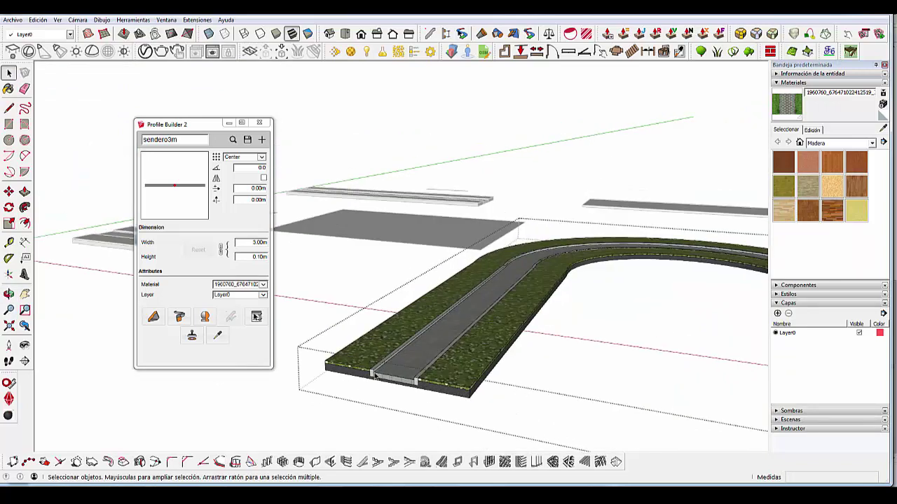
{"action": "scroll", "coordinate": [557, 340], "scroll_direction": "down", "scroll_amount": 1}
{"action": "scroll", "coordinate": [325, 344], "scroll_direction": "up", "scroll_amount": 1}
{"action": "middle_click_drag", "start_coordinate": [393, 365], "coordinate": [395, 357]}
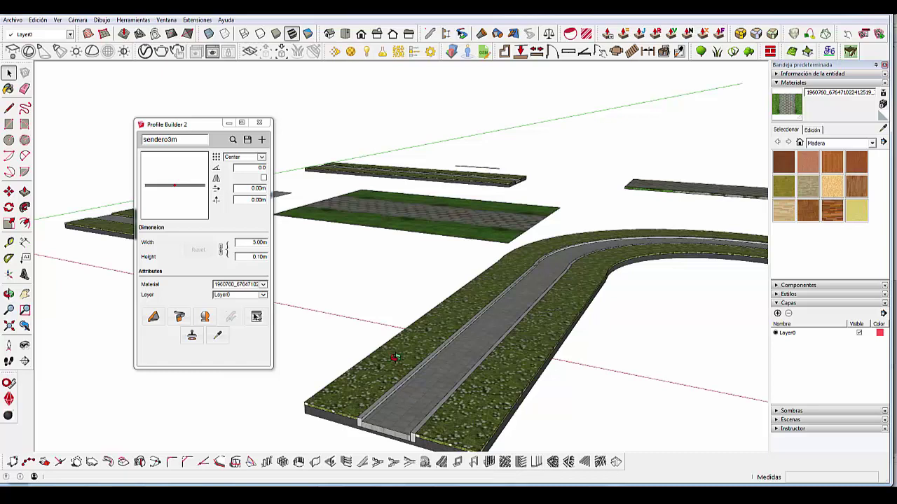
{"action": "key", "text": "space"}
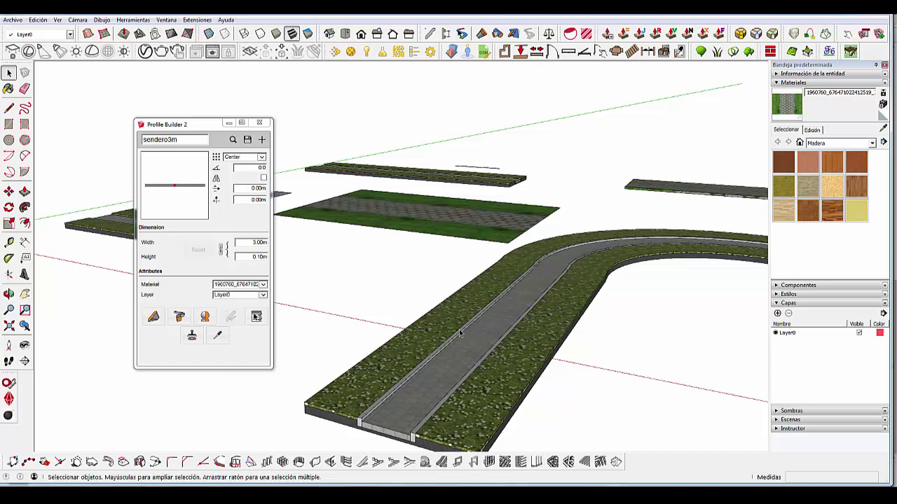